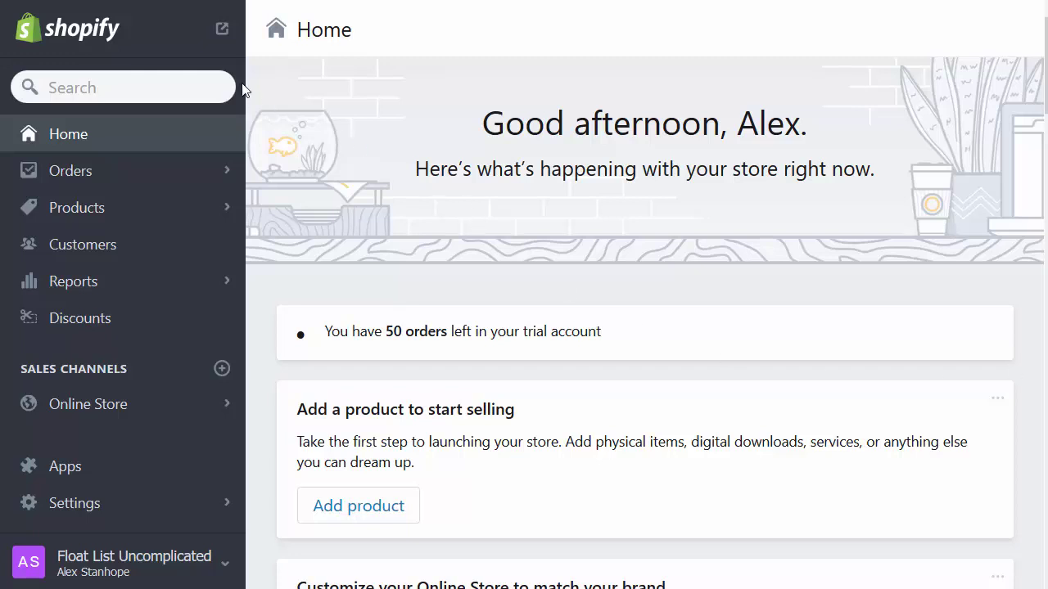
Step: Preview the online storefront and look over its home page down to the featured collection
click(221, 28)
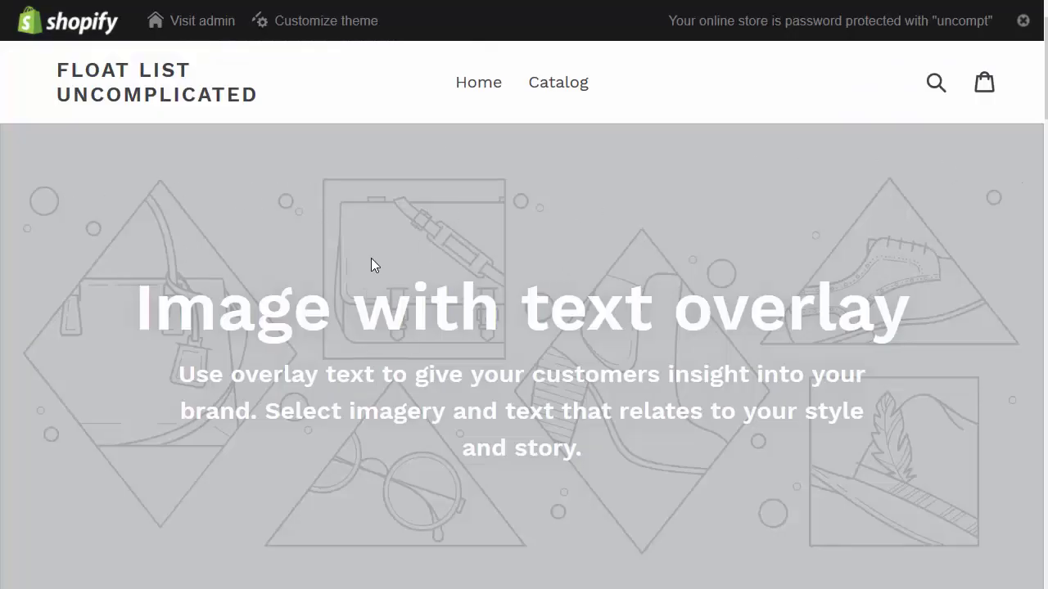
scroll(373, 254, down, 5)
scroll(373, 258, down, 3)
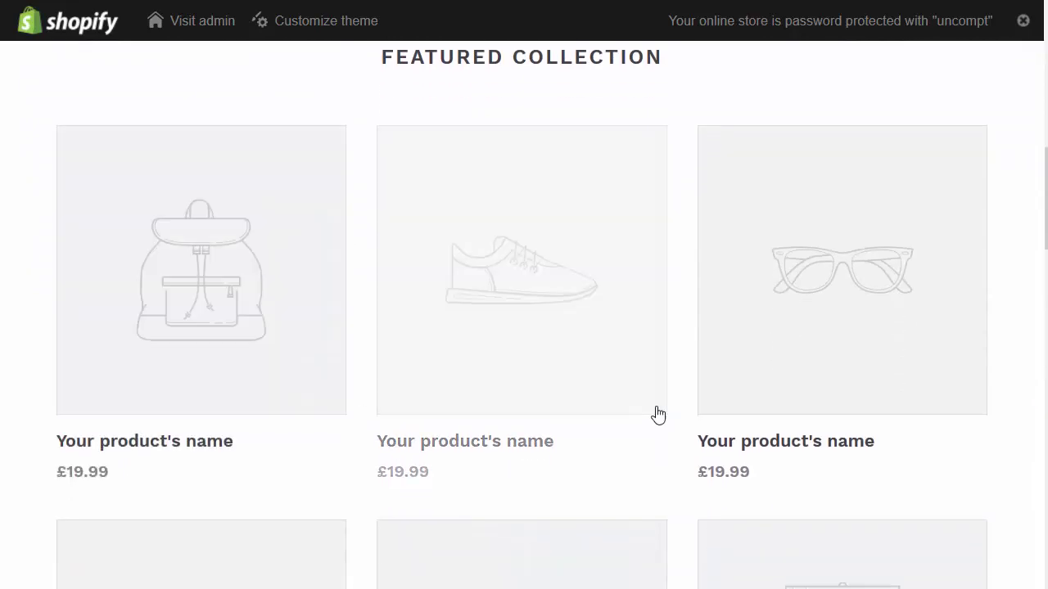
scroll(725, 292, up, 8)
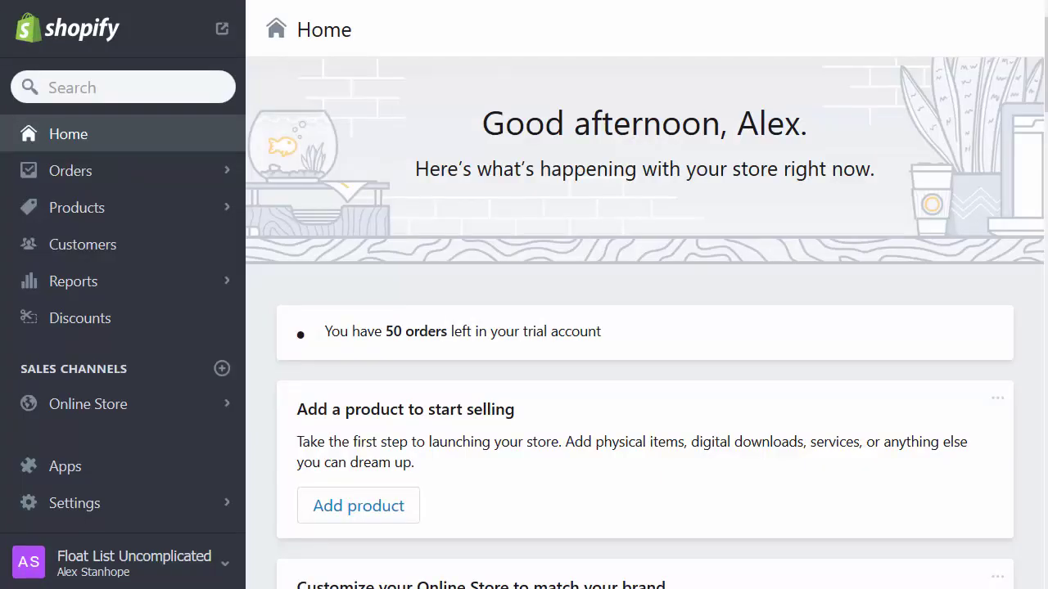
Step: Import the store's products from the CSV file uncomplicated_v2_60-product_list.csv
click(81, 210)
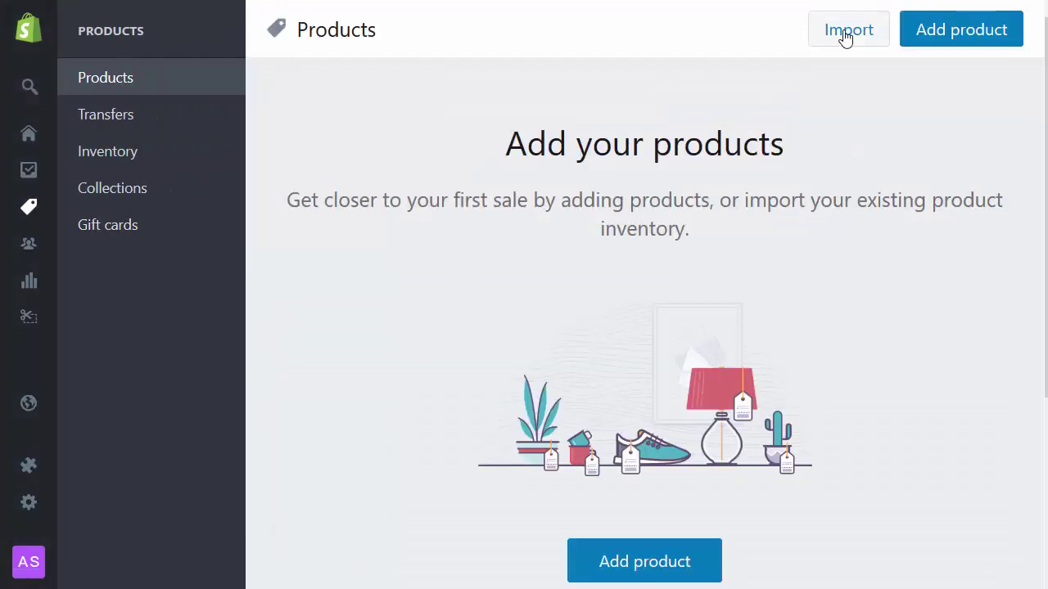
click(846, 32)
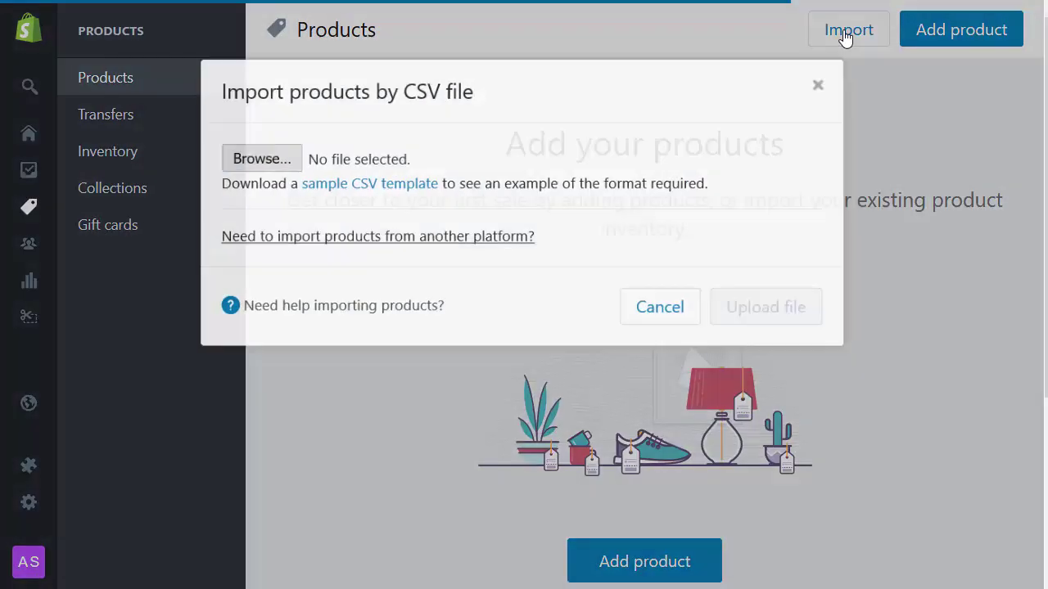
click(279, 161)
double_click(311, 166)
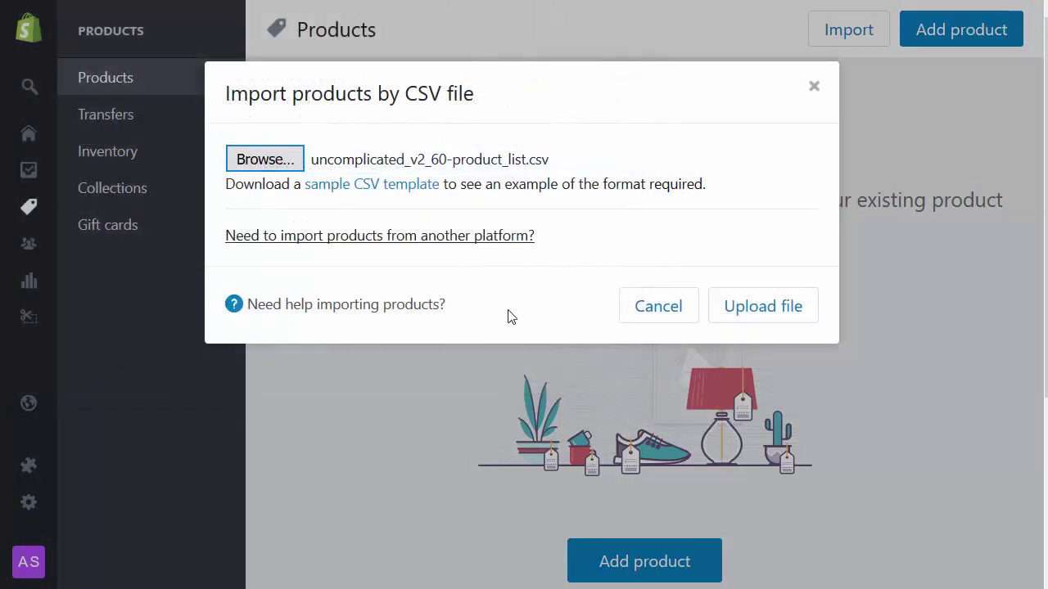
click(764, 317)
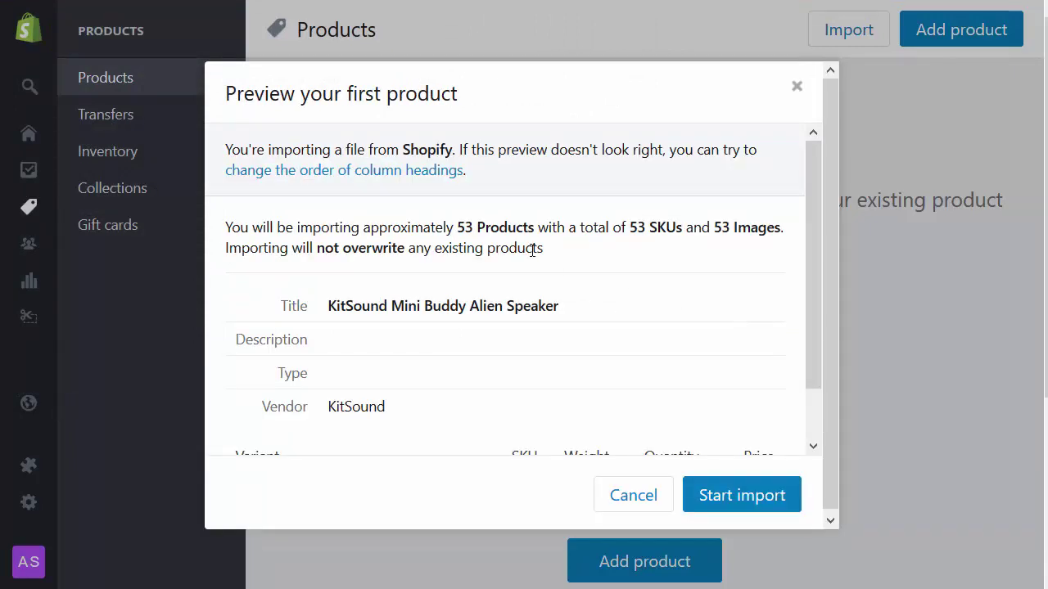
scroll(694, 280, down, 1)
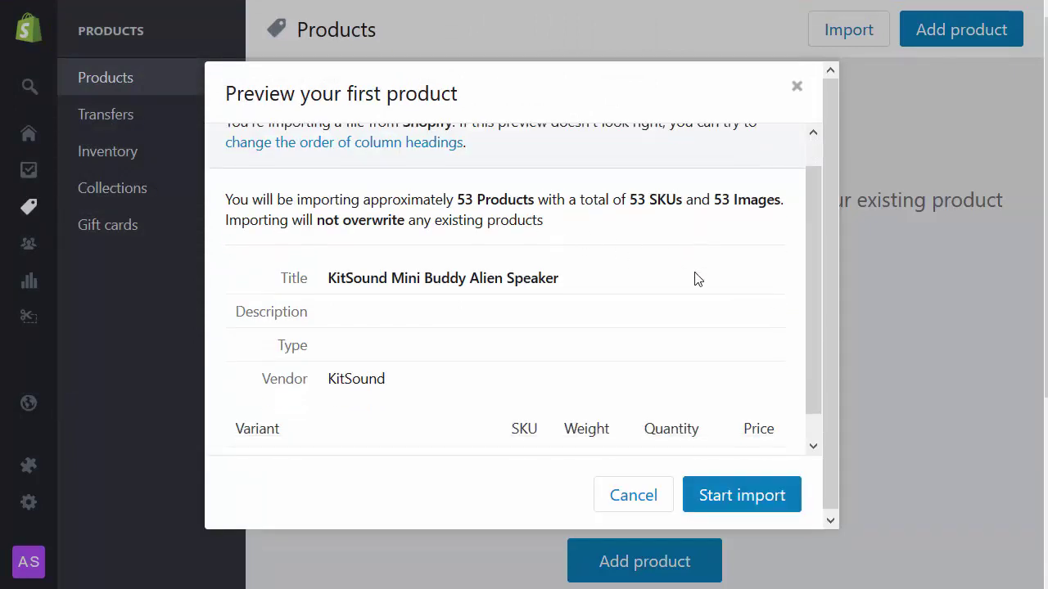
click(770, 498)
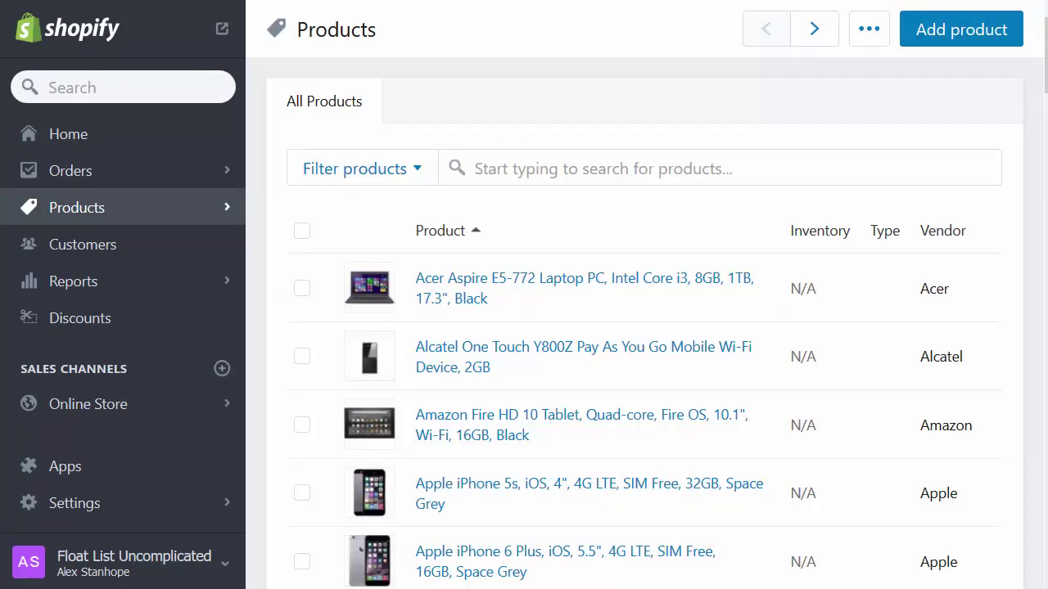
Step: Look through the list of imported products
scroll(867, 327, down, 10)
scroll(852, 301, down, 10)
scroll(849, 282, down, 5)
scroll(850, 282, down, 3)
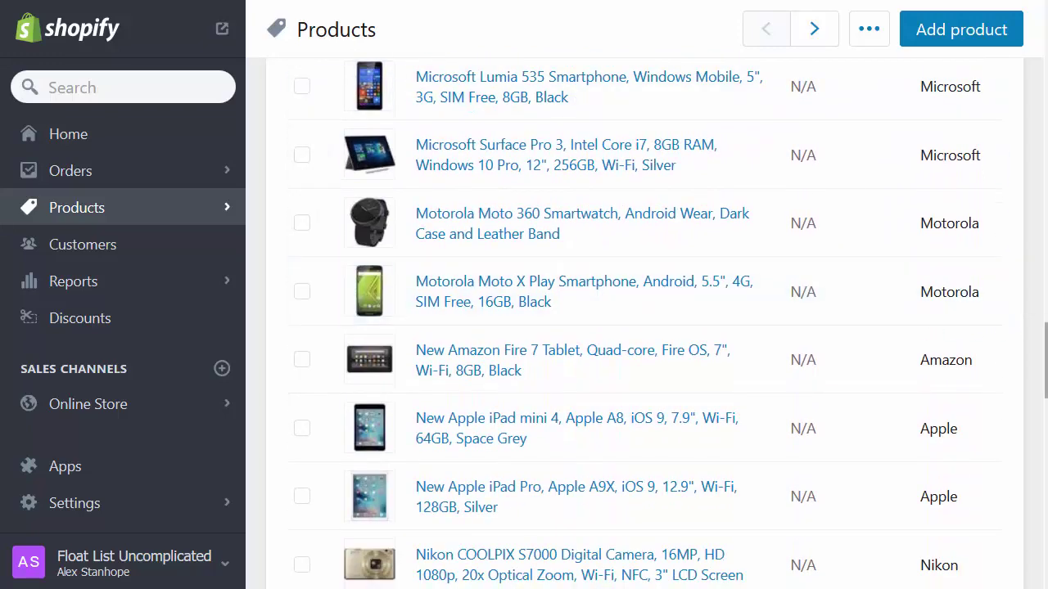
drag(1045, 327, 1045, 24)
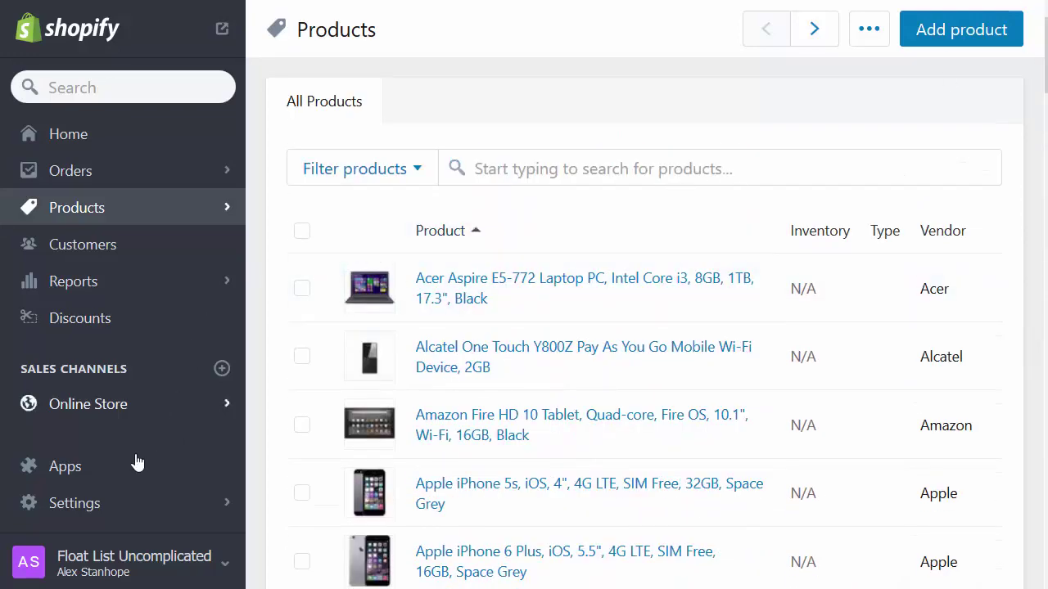
Step: Open the Floating Category List Uncomplicated app, enter the storefront password and refresh the category list
click(74, 468)
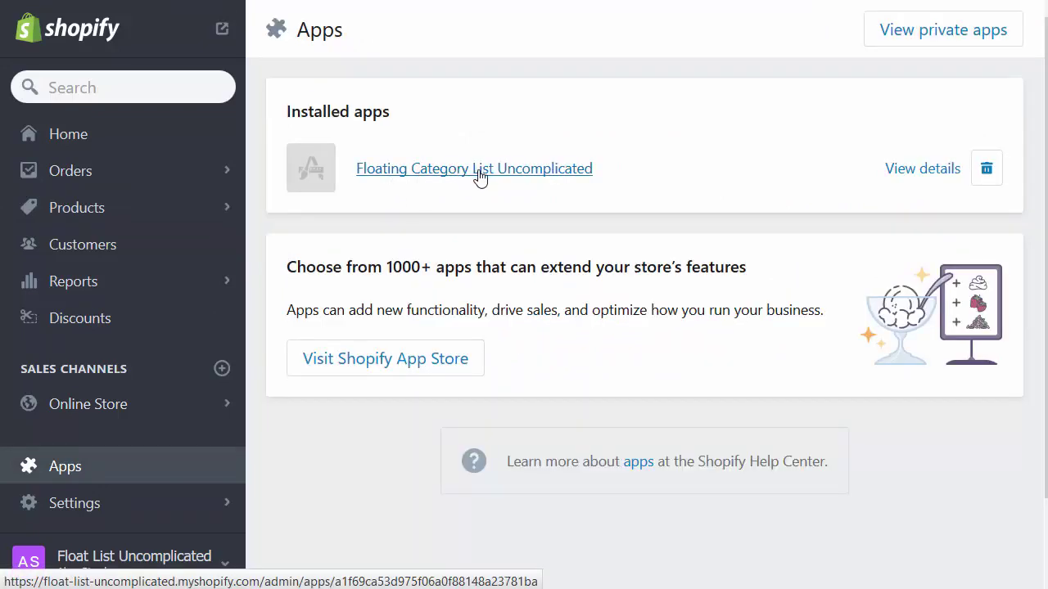
click(479, 171)
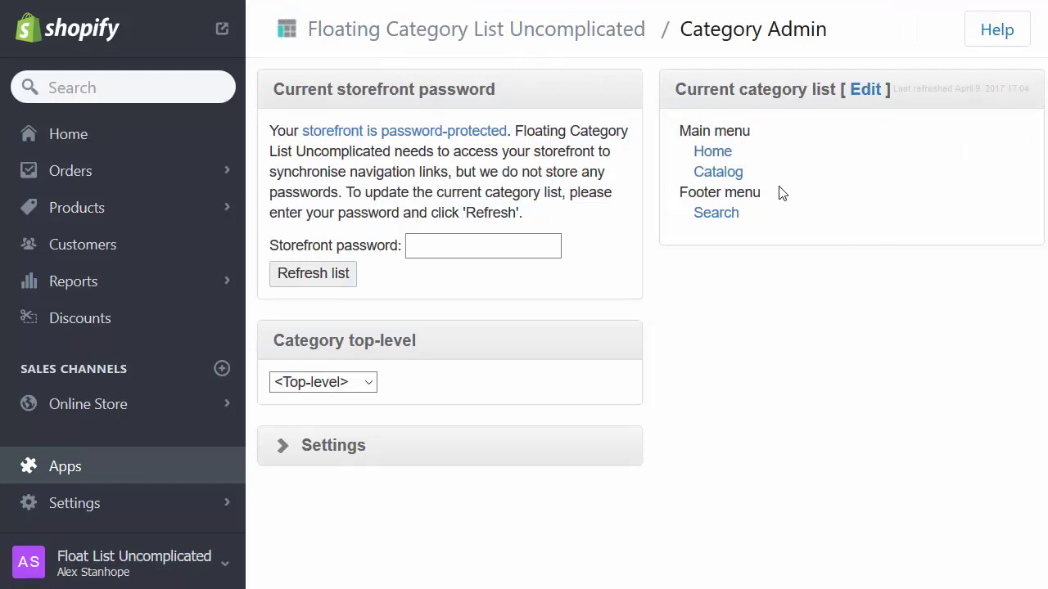
click(441, 251)
text(•••••••)
click(315, 266)
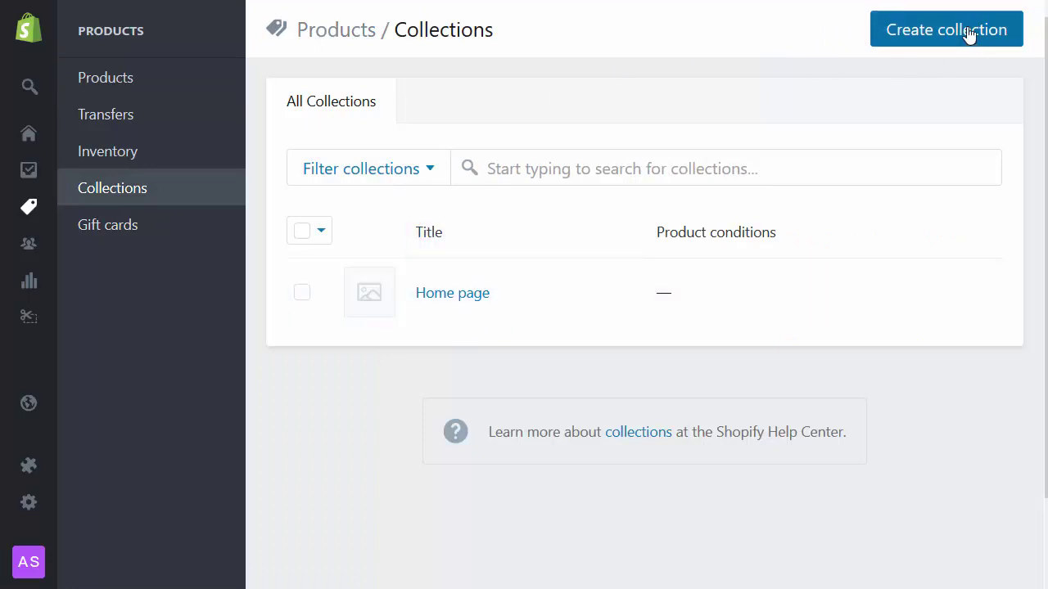
Step: Create and save a collection titled Photography with manually selected products, checking its search engine listing fields before saving
click(966, 31)
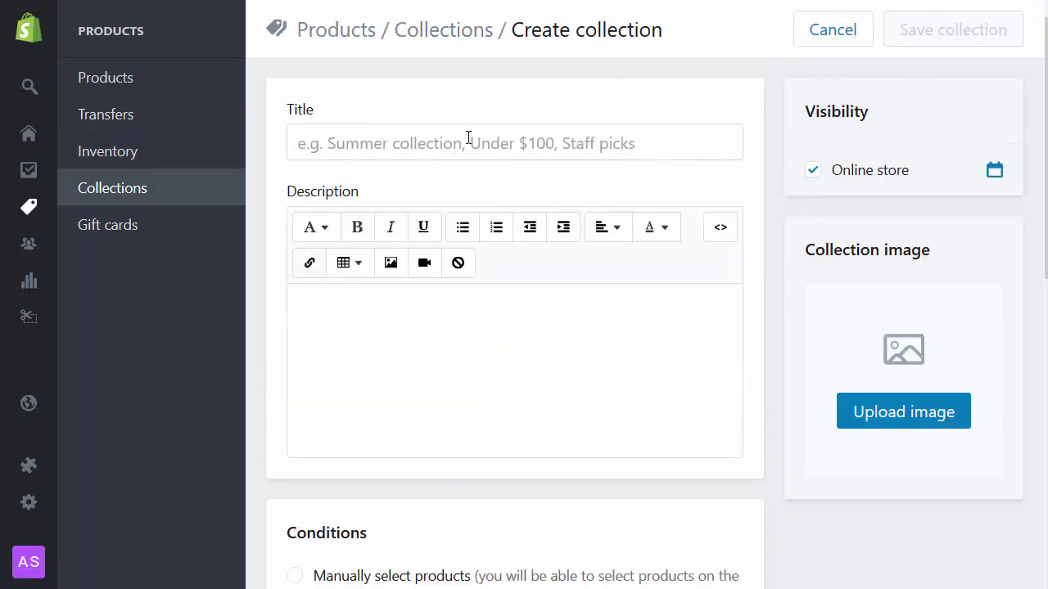
click(468, 134)
text(Photography)
scroll(563, 379, down, 3)
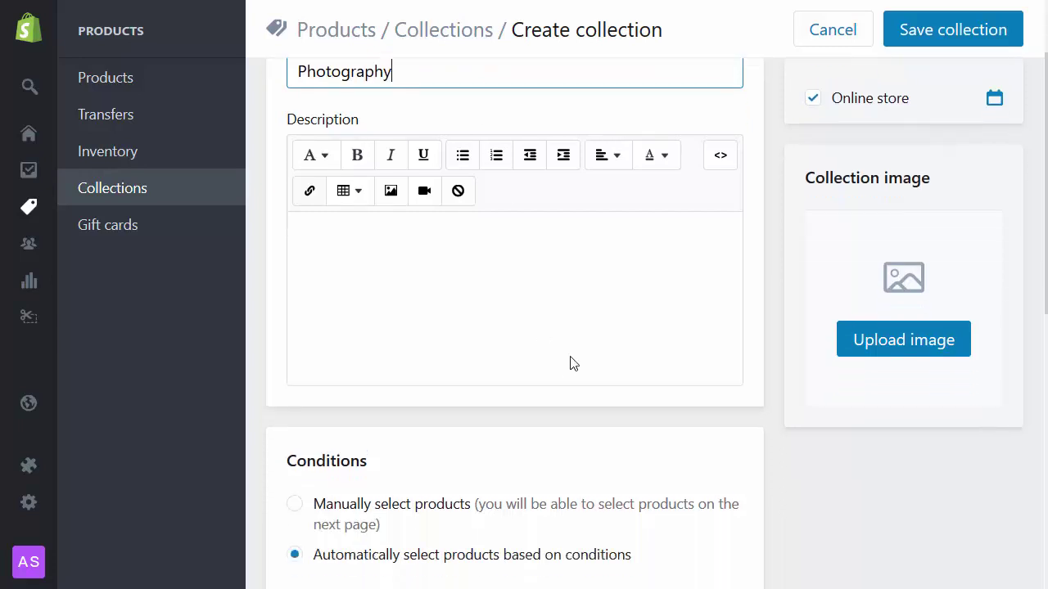
scroll(529, 264, down, 5)
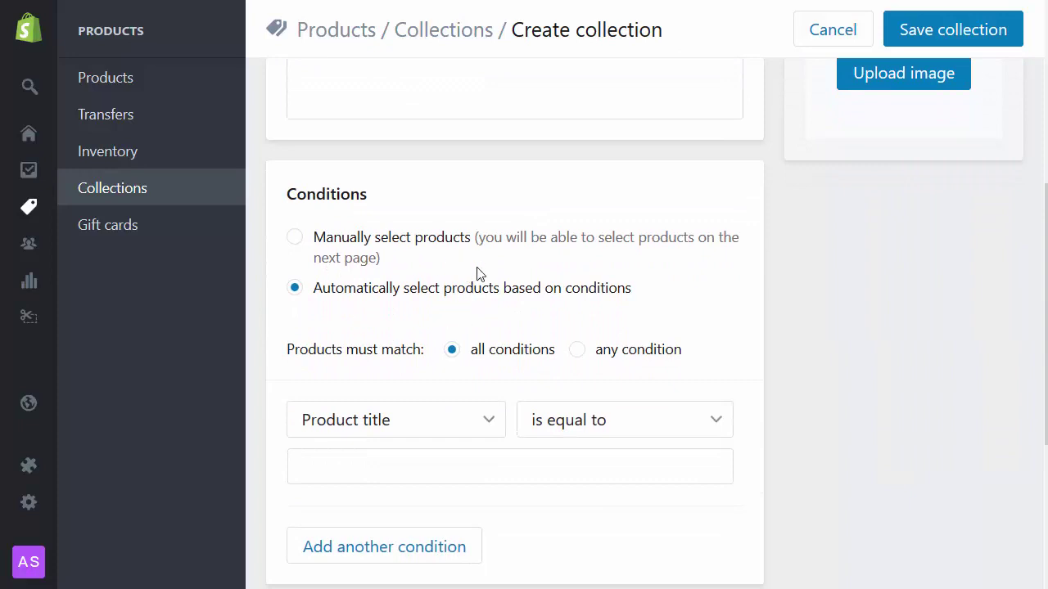
click(296, 239)
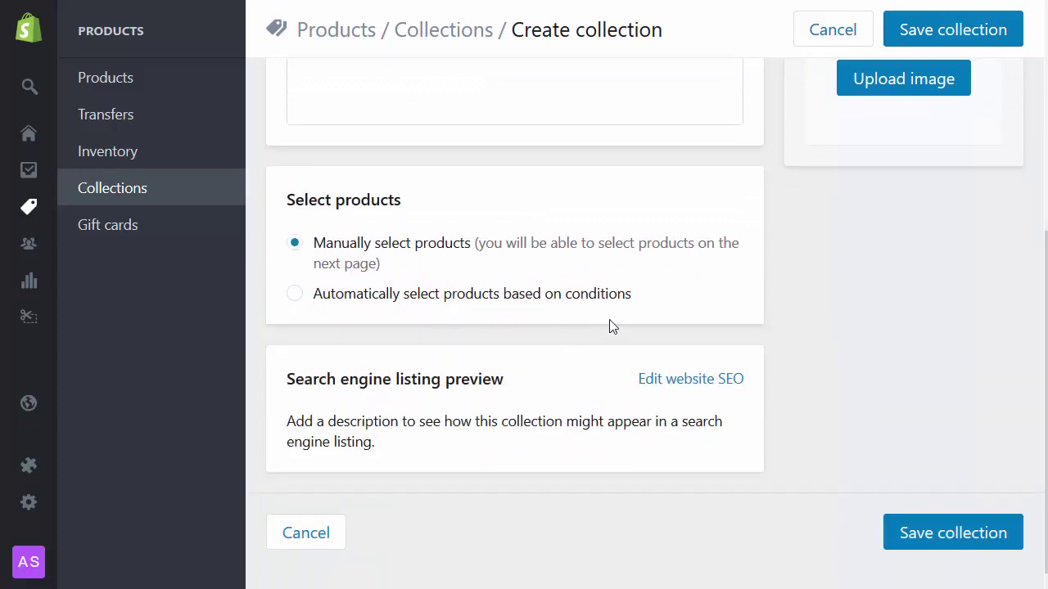
click(708, 382)
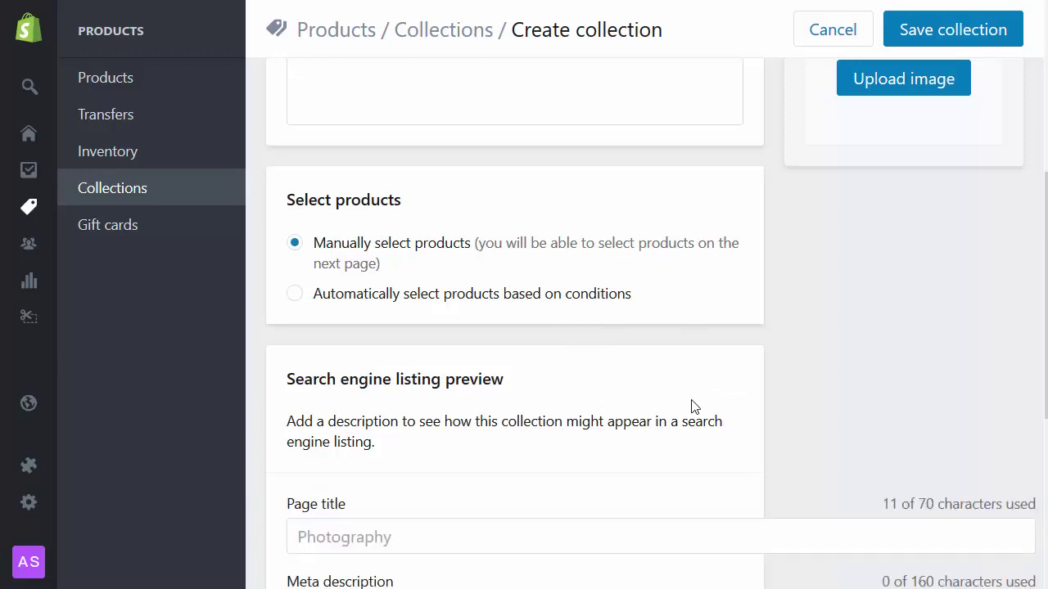
scroll(681, 401, down, 4)
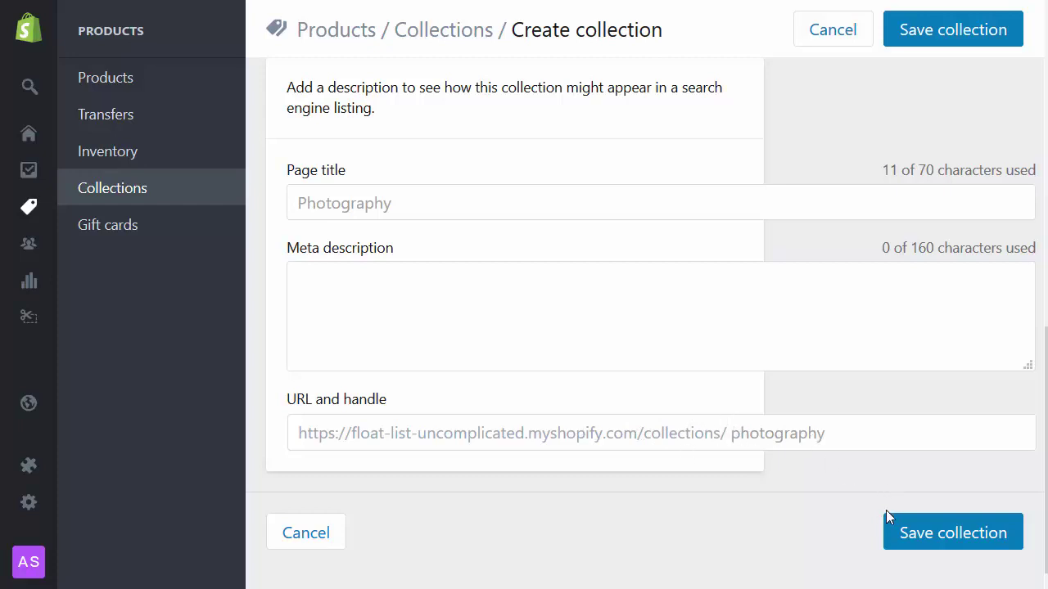
click(930, 533)
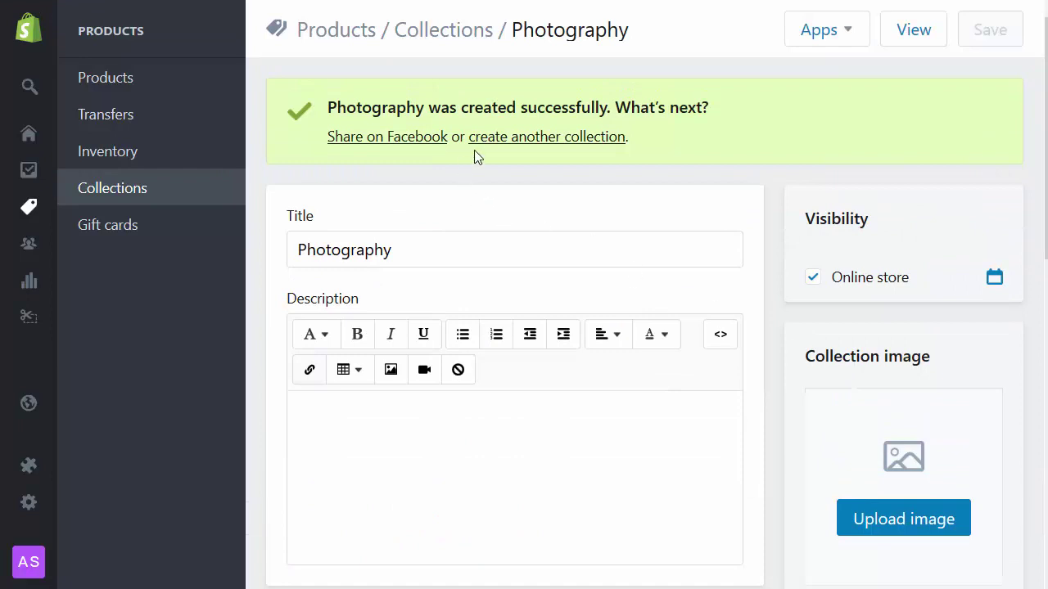
Step: Start another collection titled Cameras with manually selected products
click(541, 136)
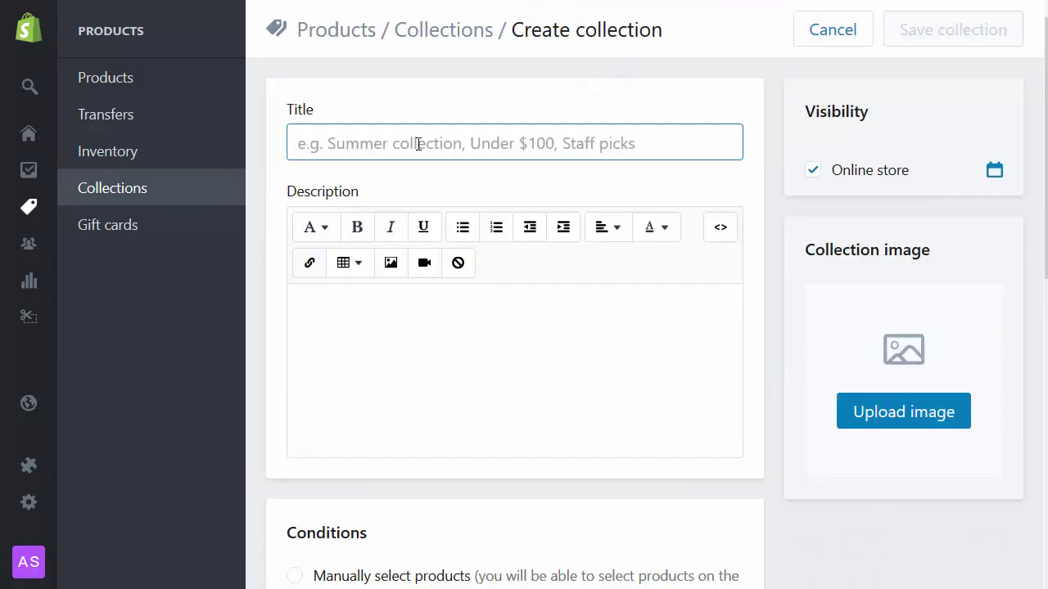
text(Cameras)
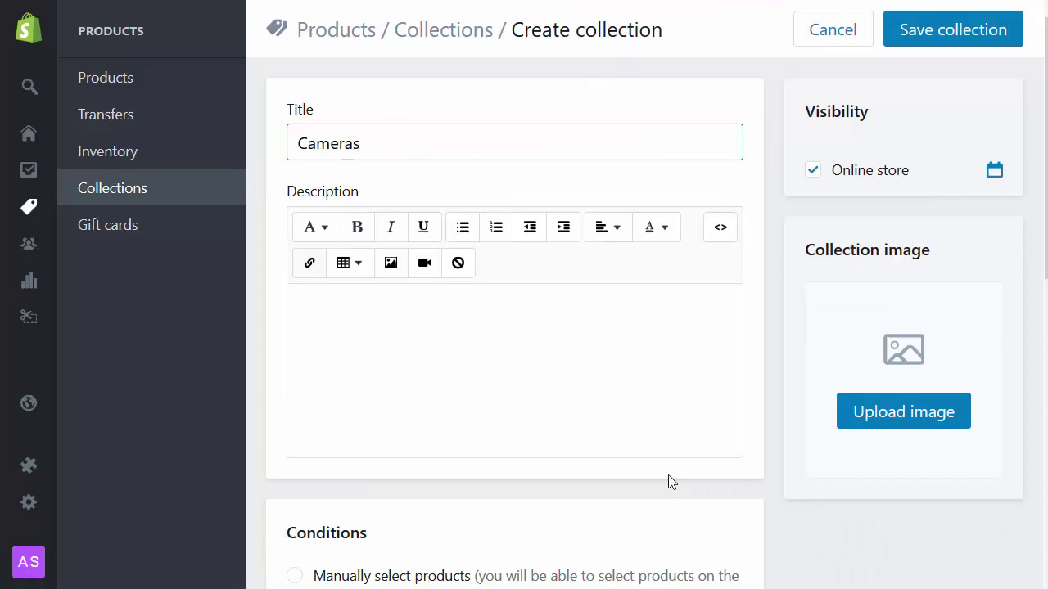
scroll(412, 461, down, 3)
click(342, 354)
scroll(578, 358, down, 3)
Step: Set the Cameras collection's URL handle to photography-cameras and save the collection
click(673, 376)
scroll(733, 401, down, 3)
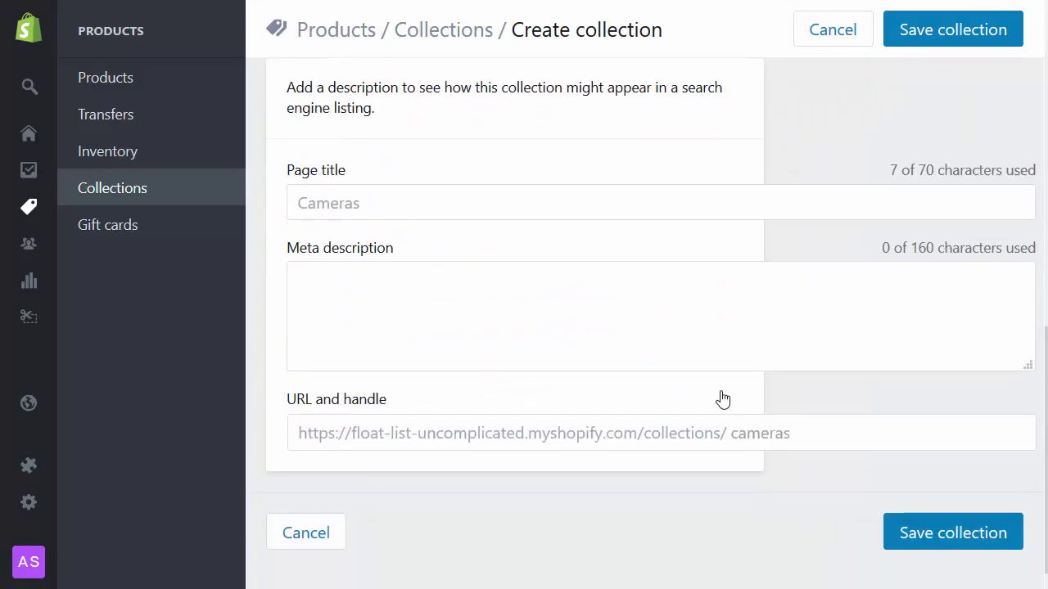
click(767, 434)
key(Home)
text(photogr)
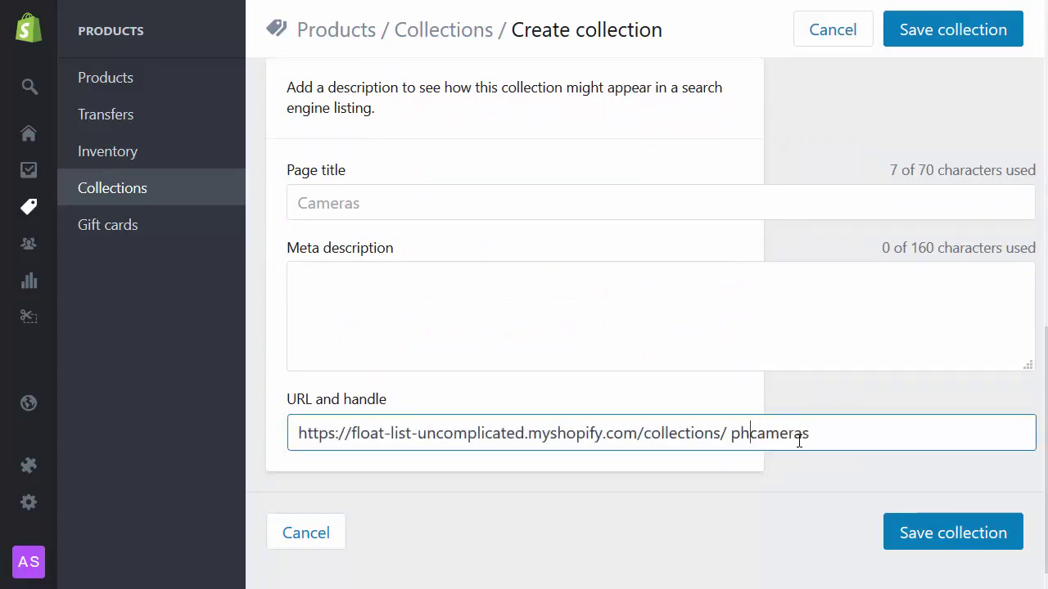
text(aphy-)
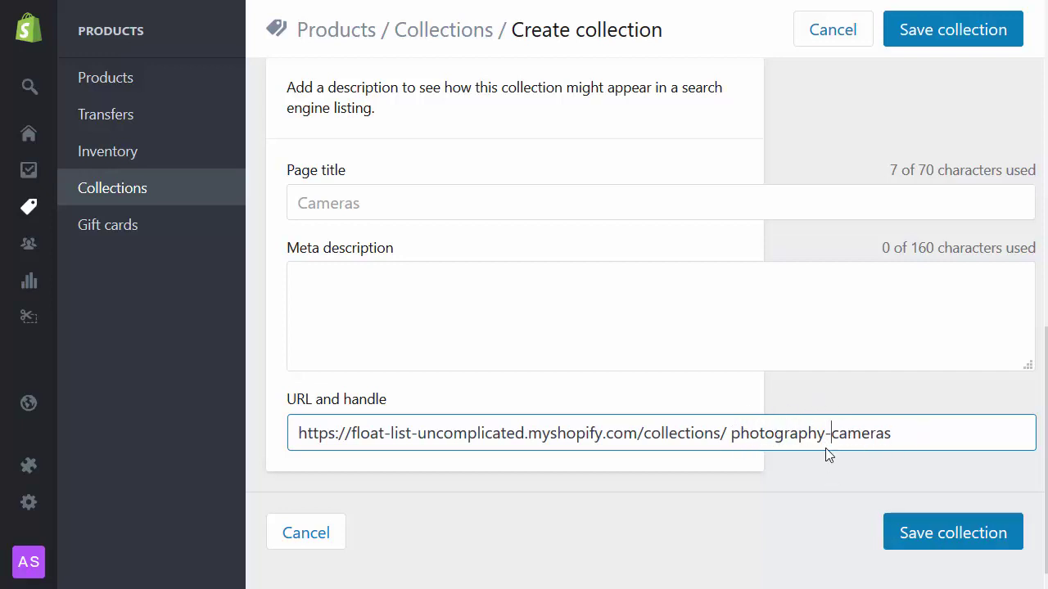
click(956, 536)
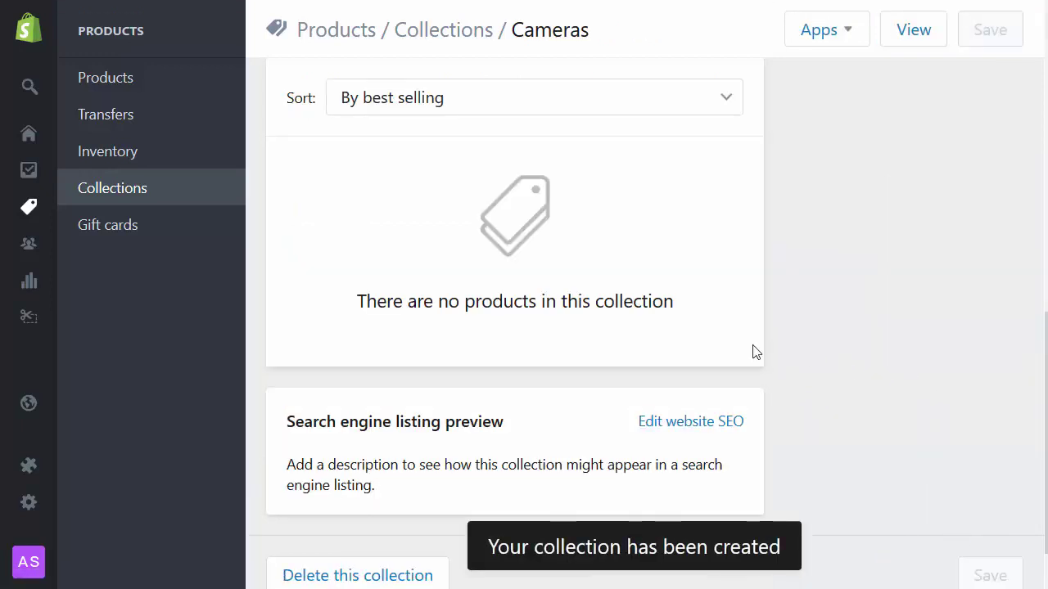
Step: Find products matching "camera" and add the Canon EOS 750D, Canon IXUS 275 HS and Nikon COOLPIX S7000 to the Cameras collection
scroll(710, 301, down, 5)
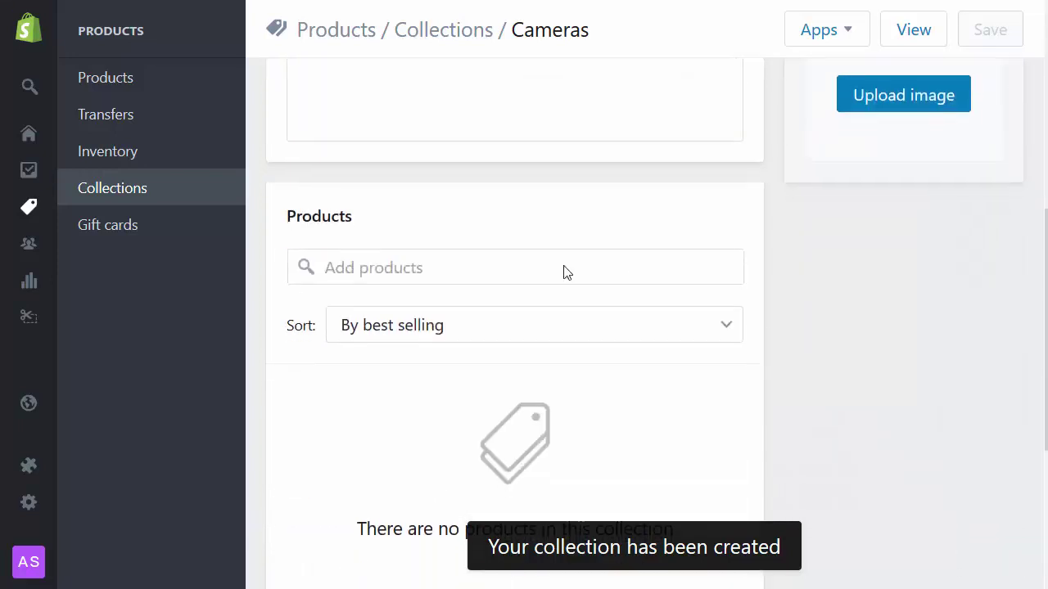
click(437, 162)
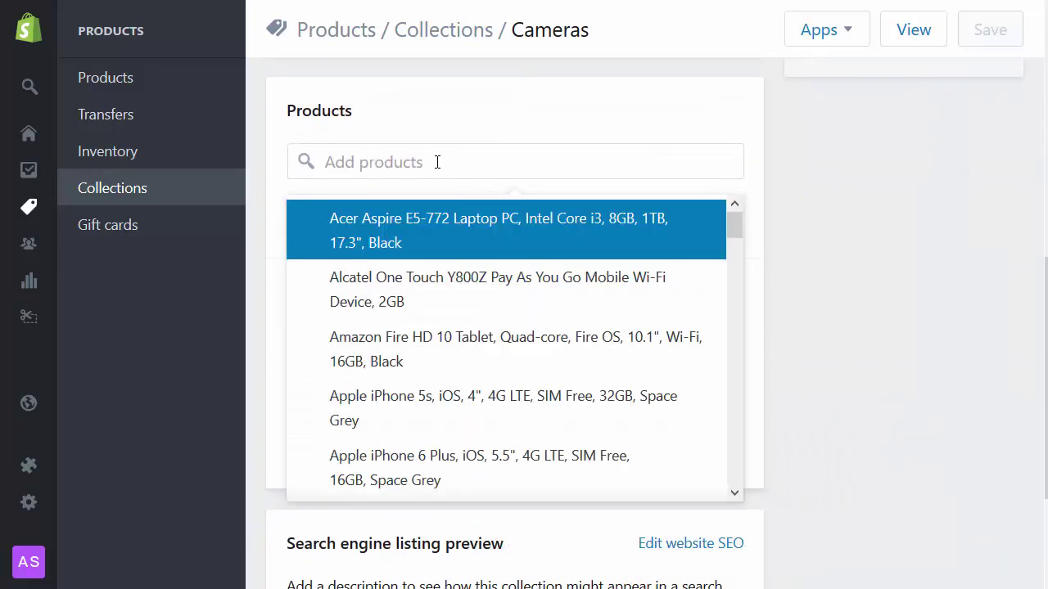
text(camera)
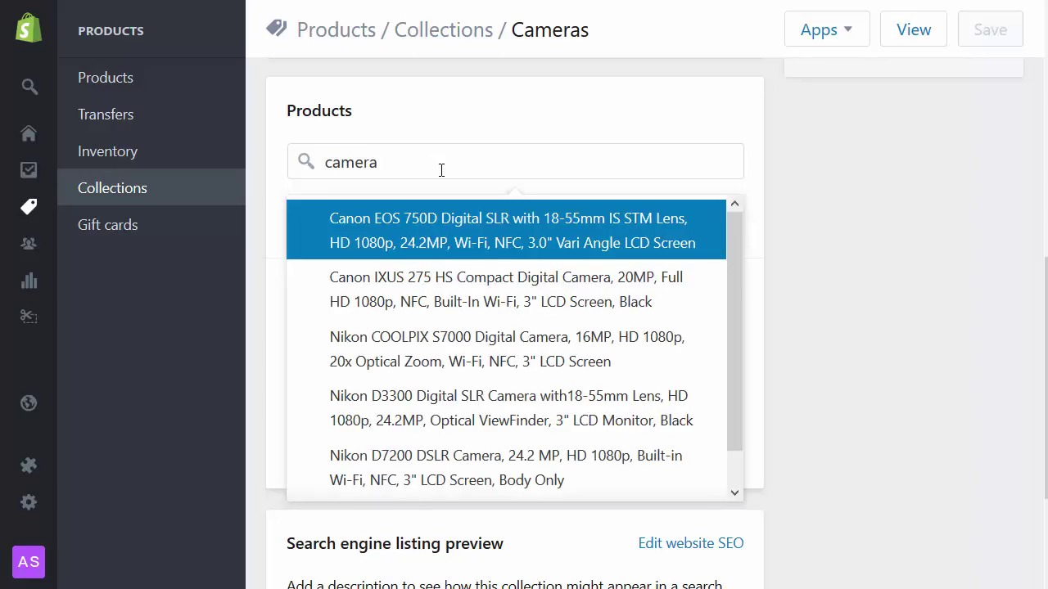
click(452, 230)
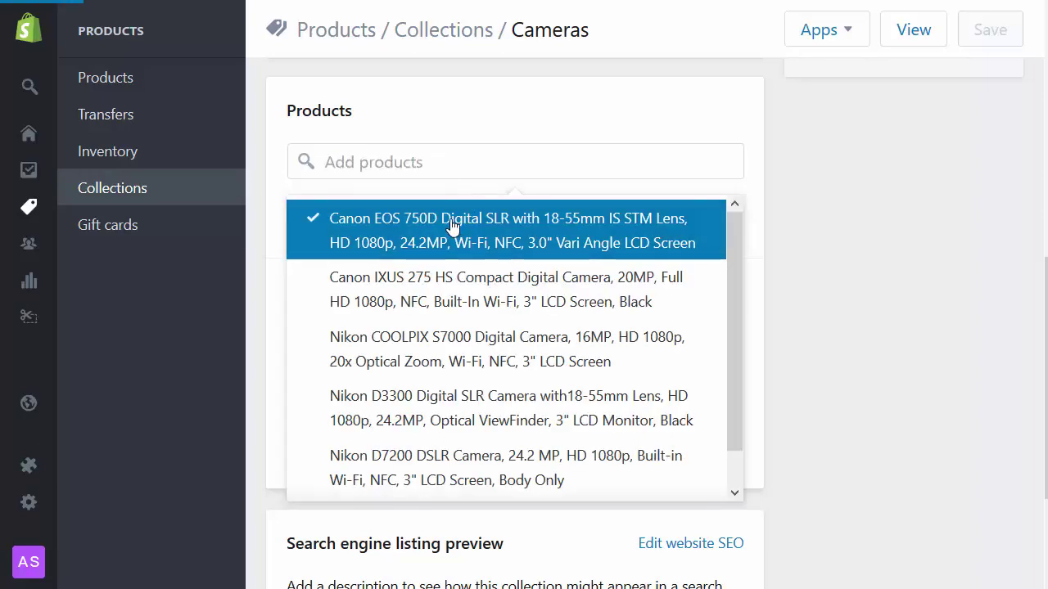
click(442, 295)
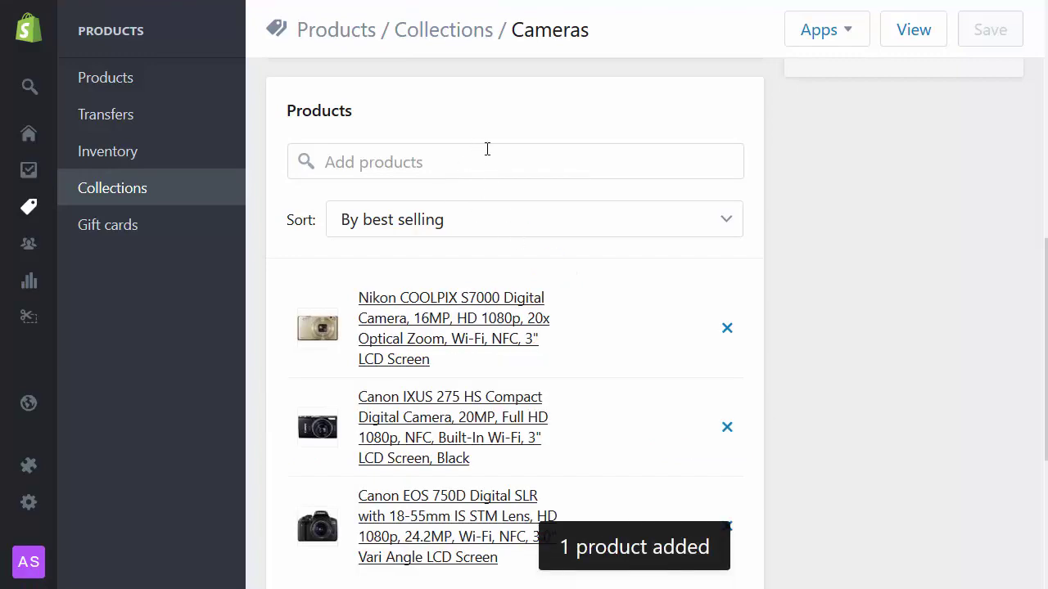
Step: Search for "camera" again and add the Nikon D3300 Digital SLR to the Cameras collection
scroll(487, 155, down, 1)
scroll(479, 172, up, 1)
click(472, 153)
text(came)
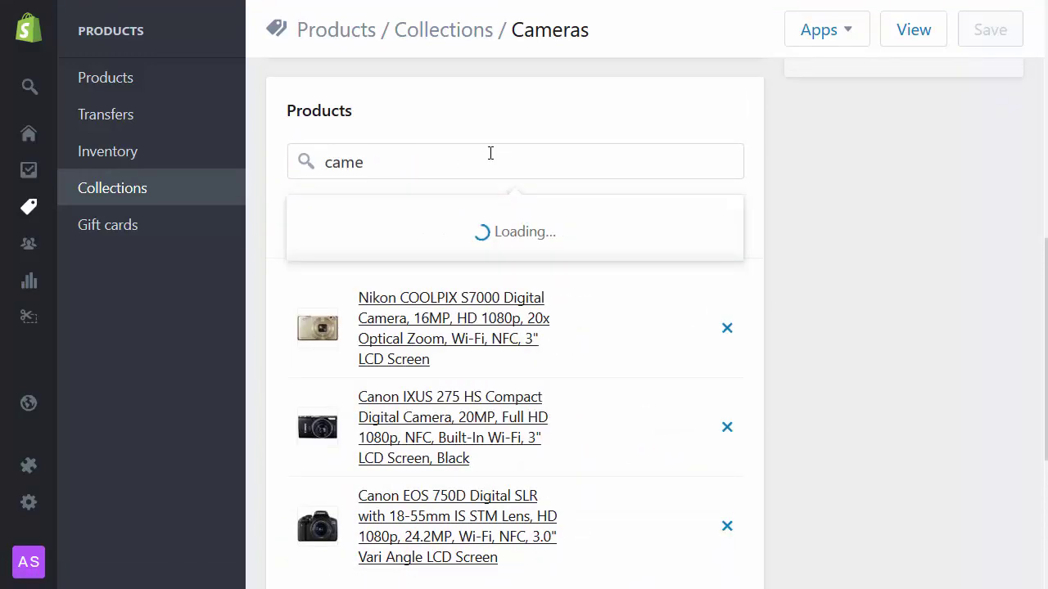
text(ras)
key(BackSpace)
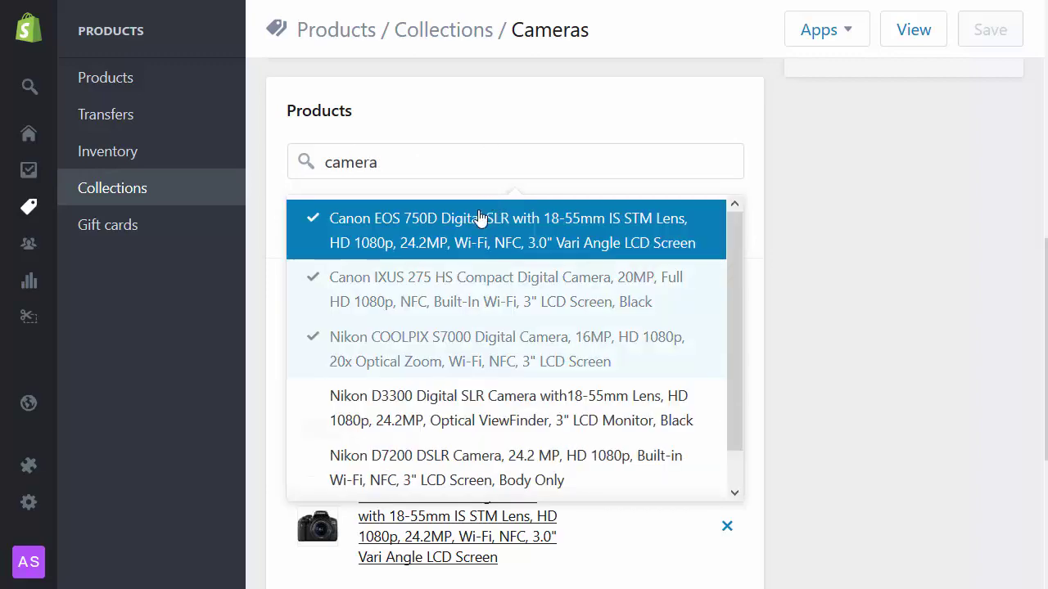
click(501, 412)
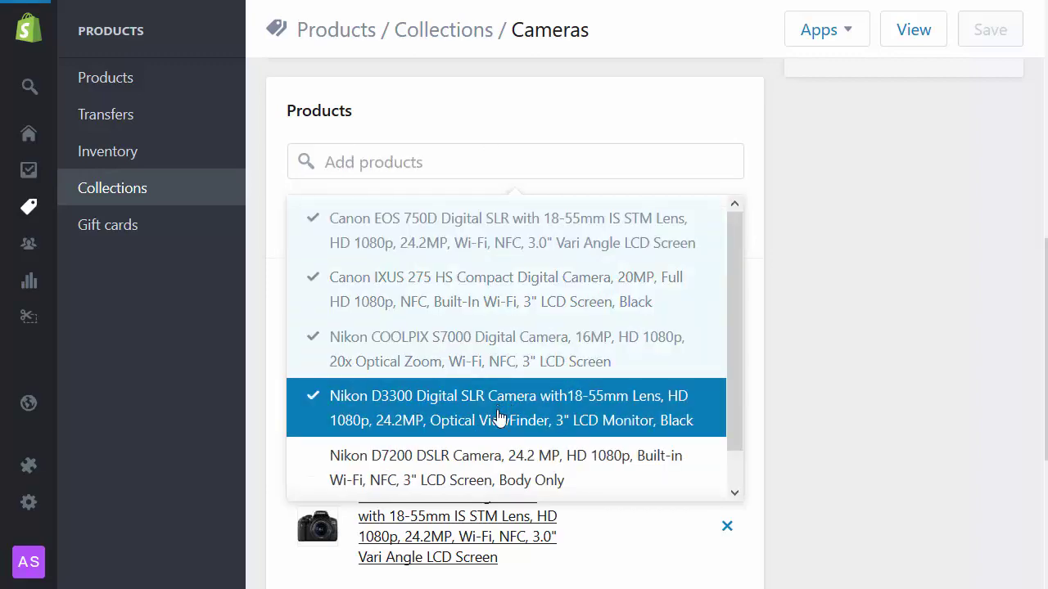
Step: Add the Nikon D7200 DSLR Camera to the Cameras collection
click(506, 470)
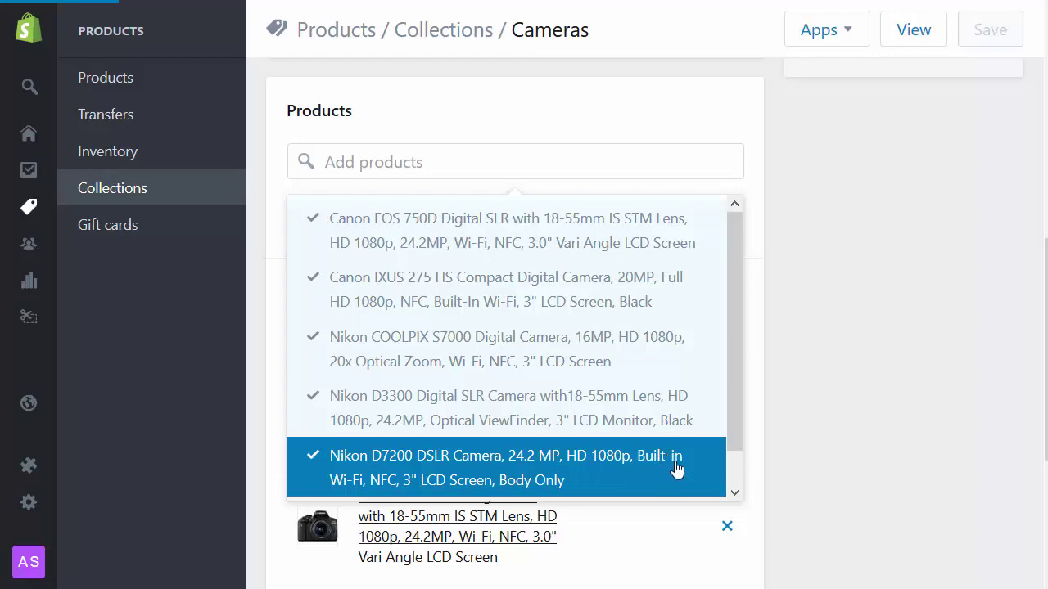
scroll(847, 349, down, 3)
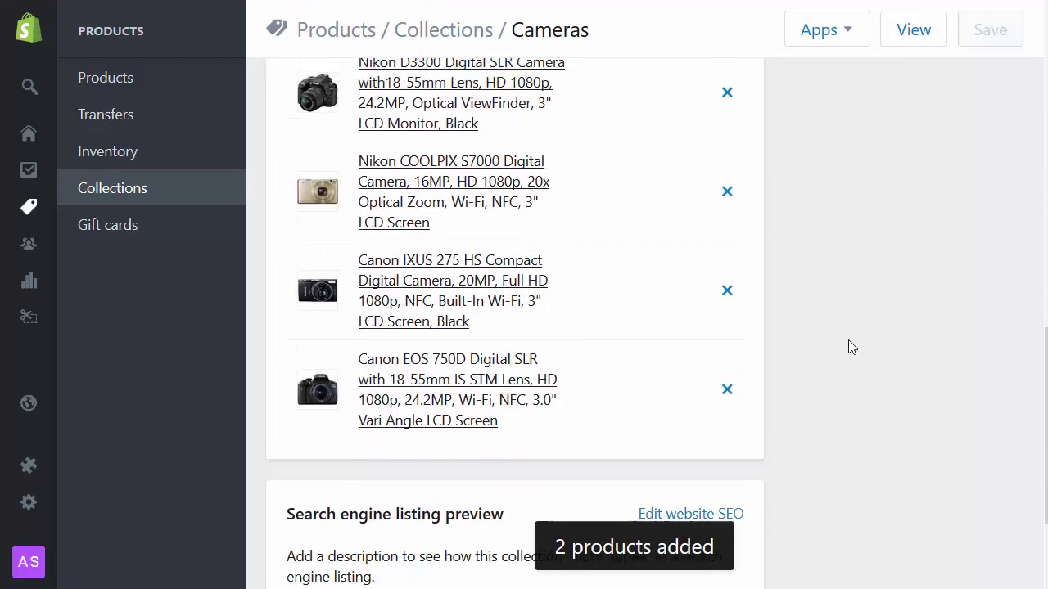
Step: Start another collection titled Lighting equipment with manually selected products
scroll(859, 245, up, 5)
scroll(912, 257, up, 5)
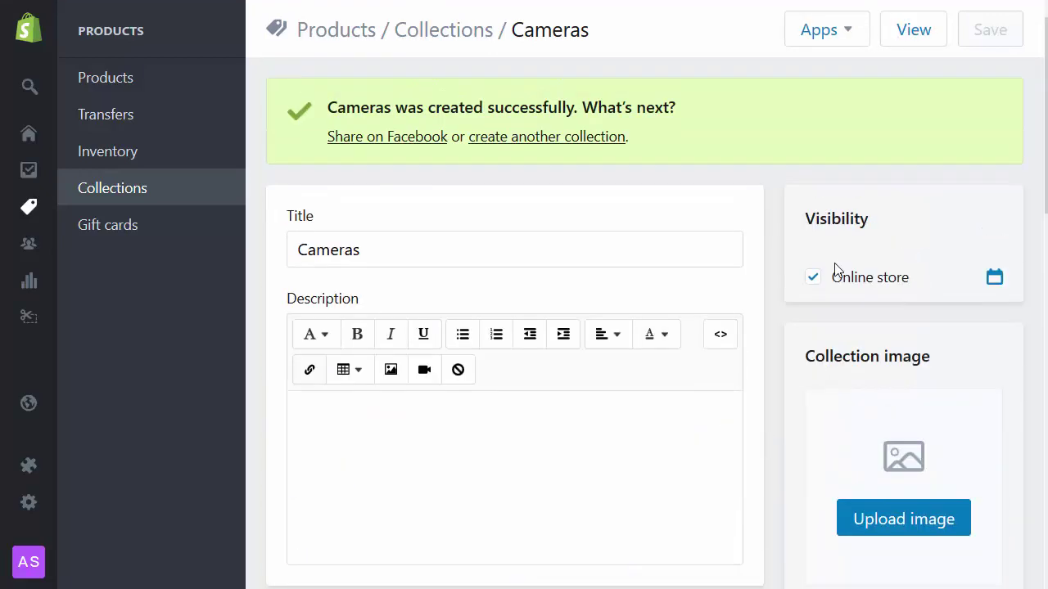
click(536, 146)
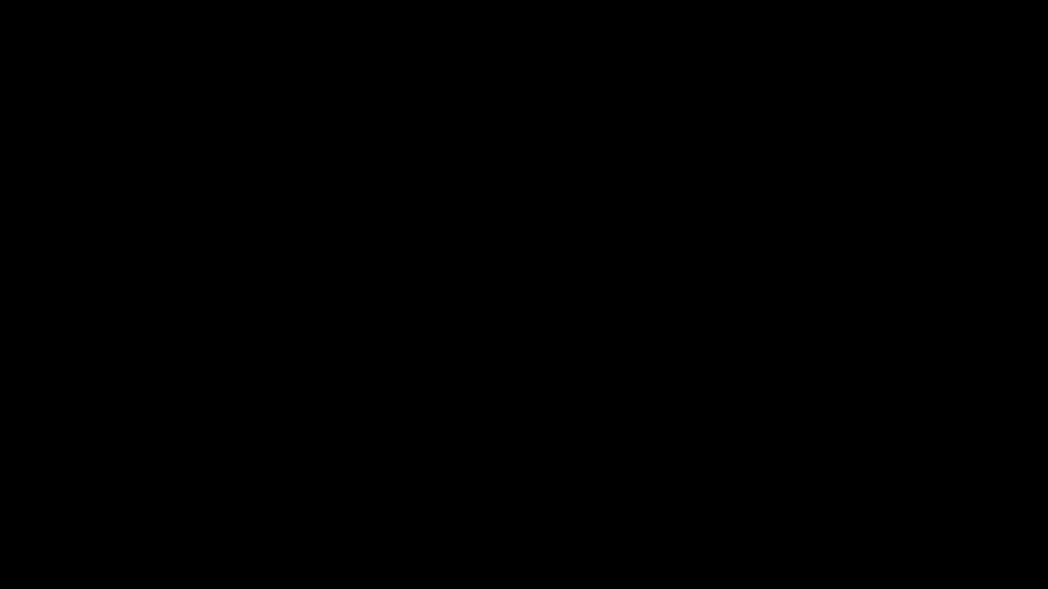
click(447, 137)
text(li)
key(BackSpace)
key(BackSpace)
text(Lighting eq)
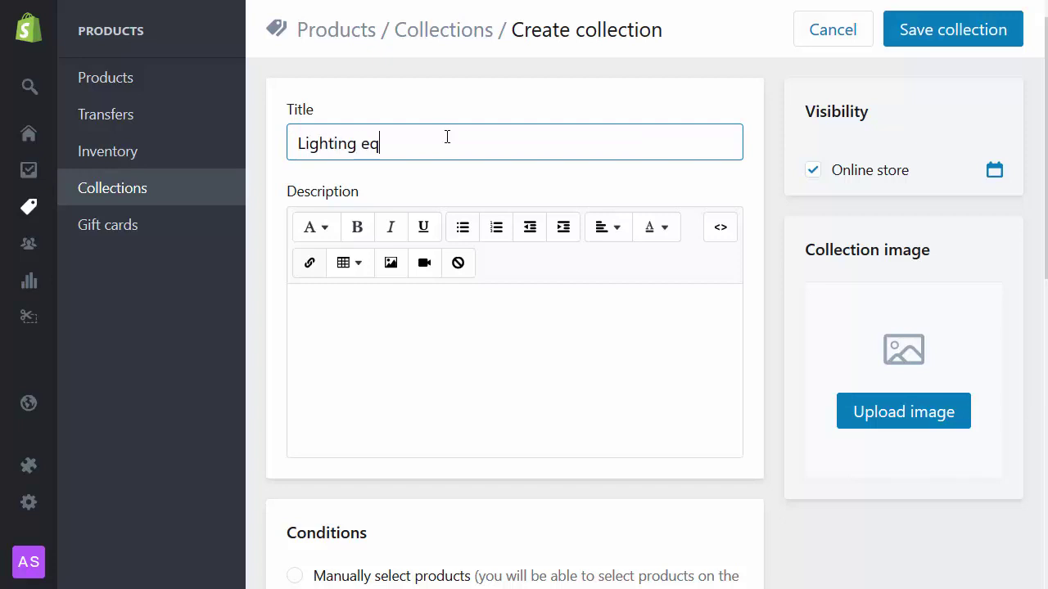
text(uipment)
scroll(447, 302, down, 4)
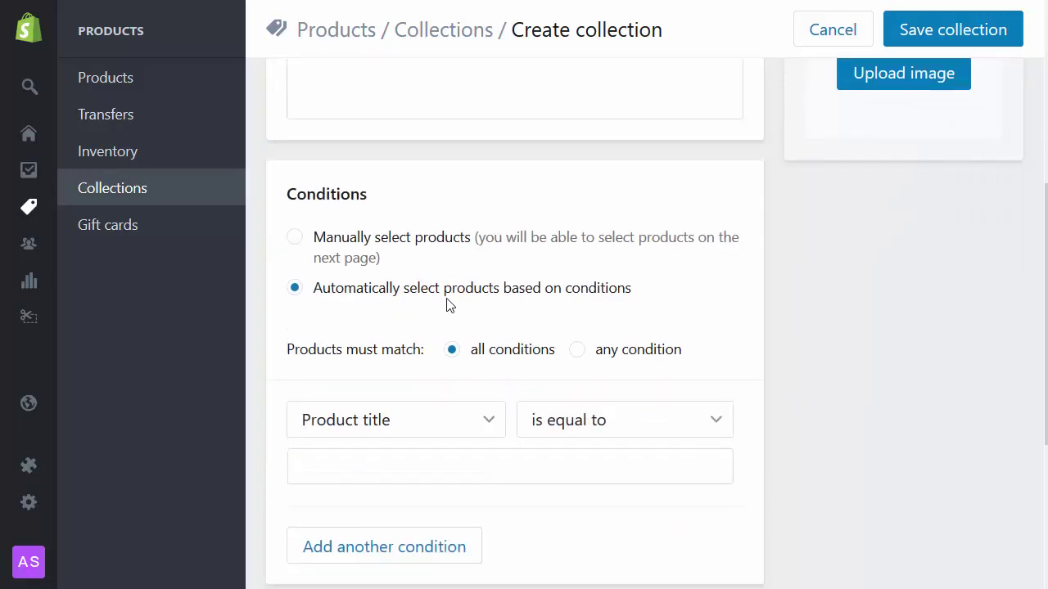
click(297, 244)
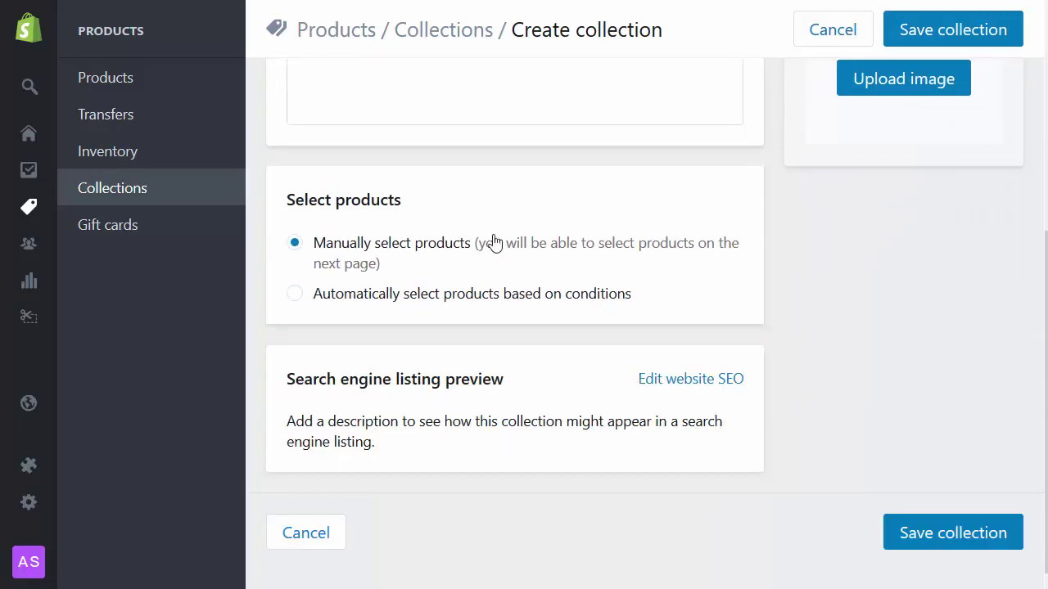
Step: Set the Lighting equipment collection's URL handle to photography-lighting-equipment and save the collection
click(681, 379)
scroll(734, 419, down, 4)
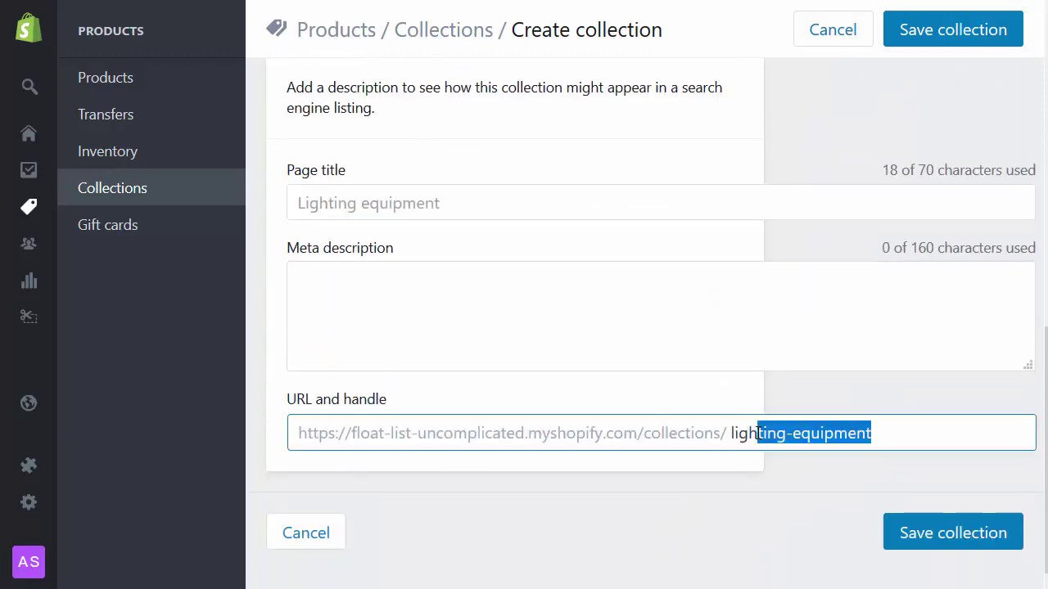
key(Home)
text(photography-)
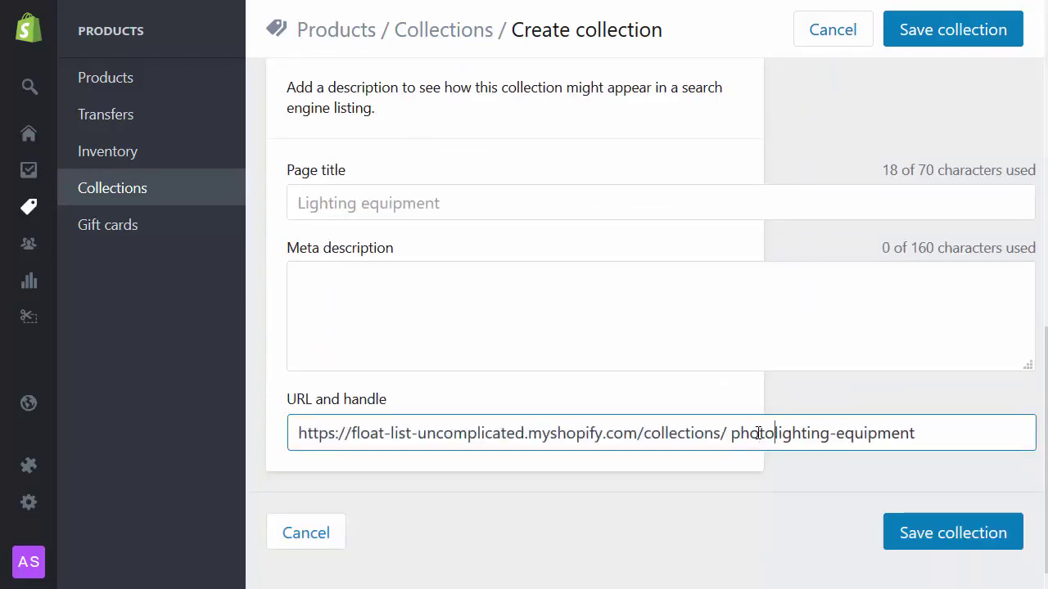
click(975, 532)
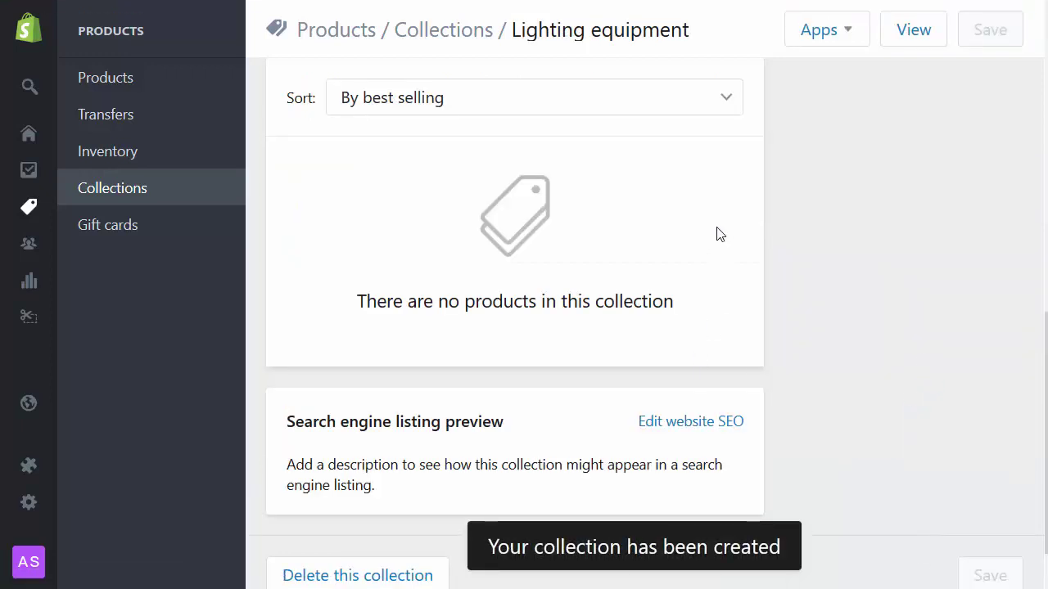
Step: Find products matching "speedlig" and add the Canon Speedlight 430 EX III-RT and Nikon SB-N7 Speedlight to the Lighting equipment collection
scroll(622, 161, down, 3)
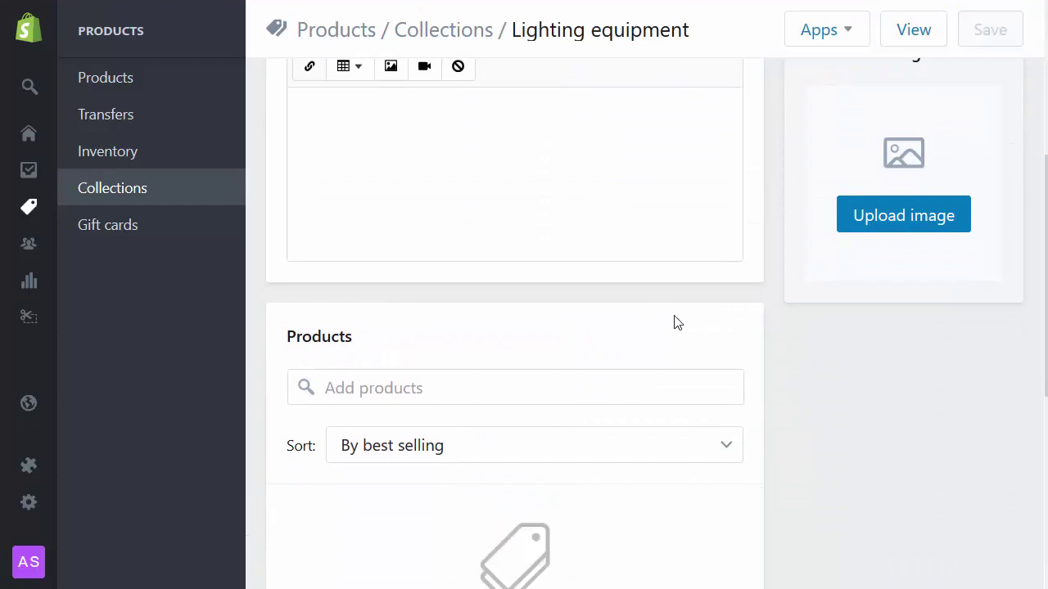
click(410, 378)
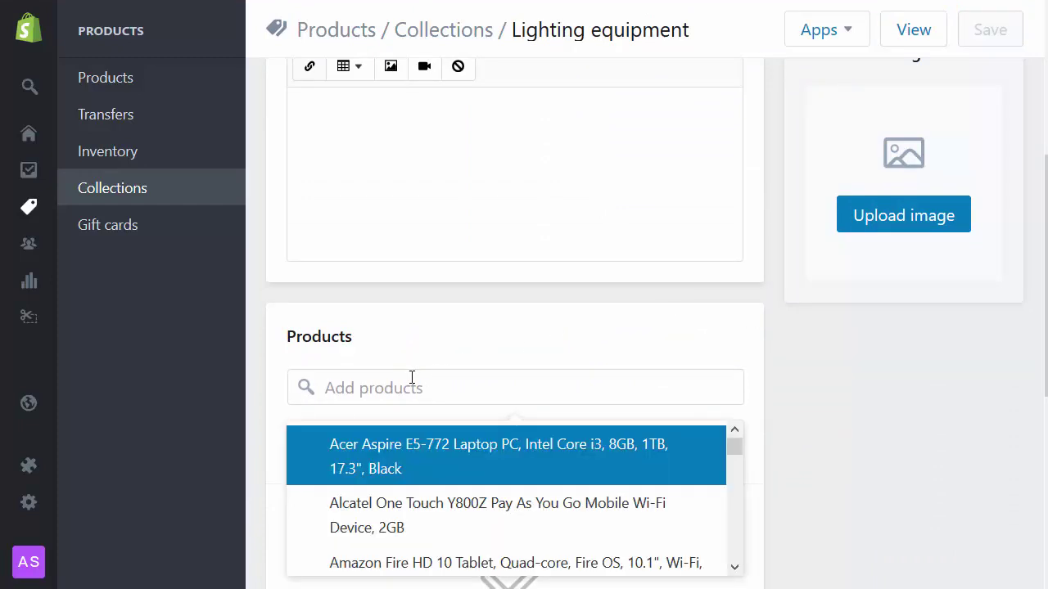
text(speedlig)
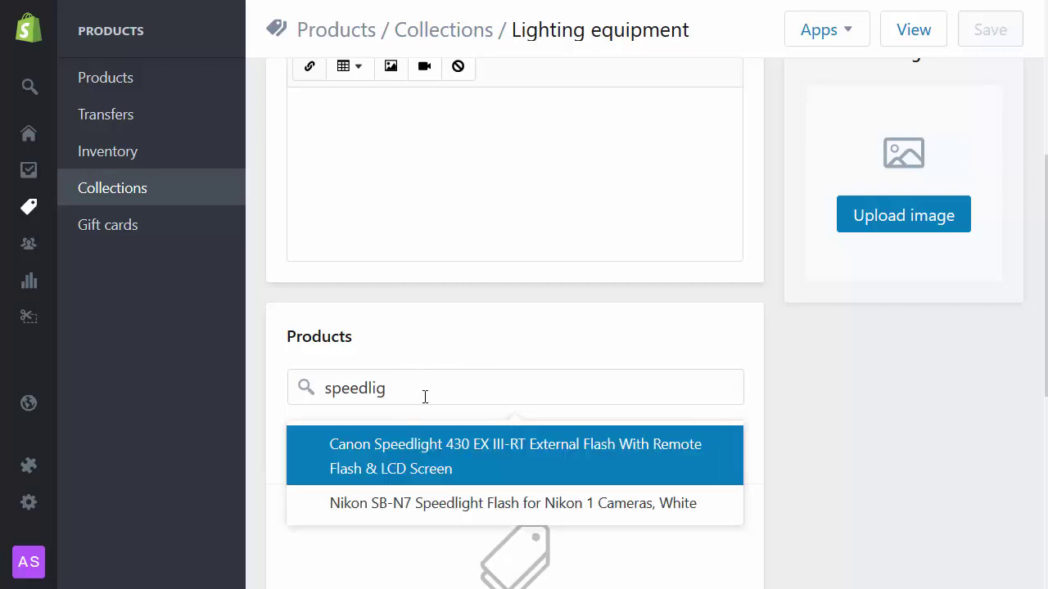
click(414, 470)
click(410, 505)
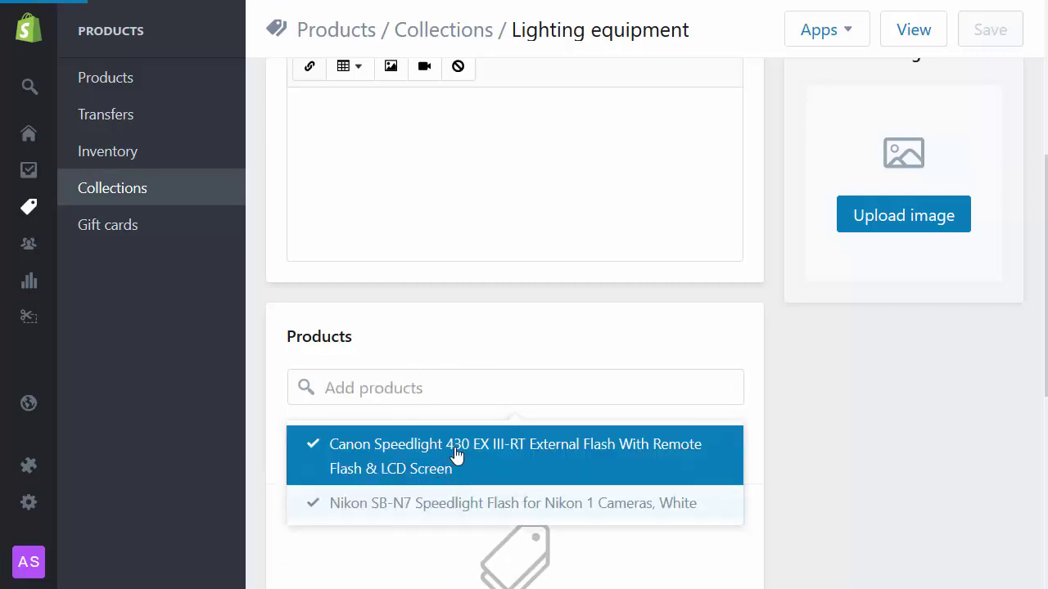
click(264, 396)
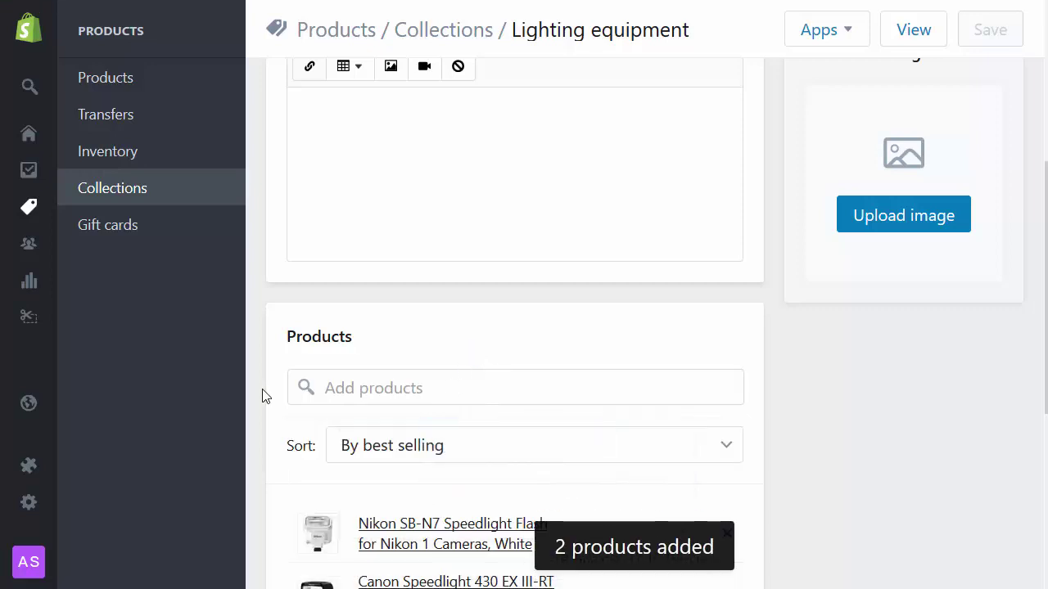
Step: Search the products for "floor light" and add the matching item to the Lighting equipment collection
click(356, 385)
text(floor ligh)
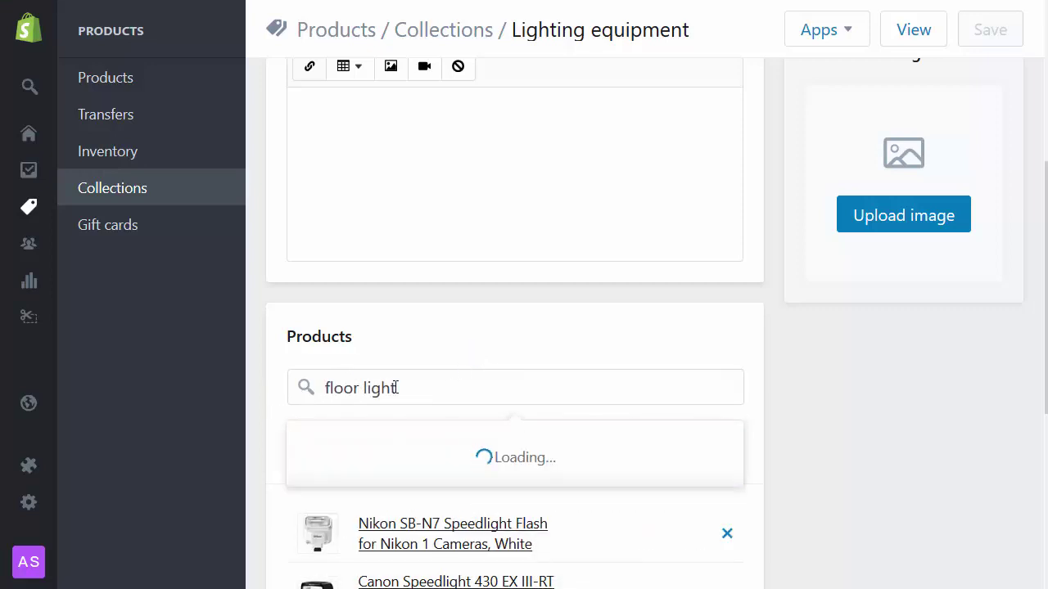
text(t)
click(435, 452)
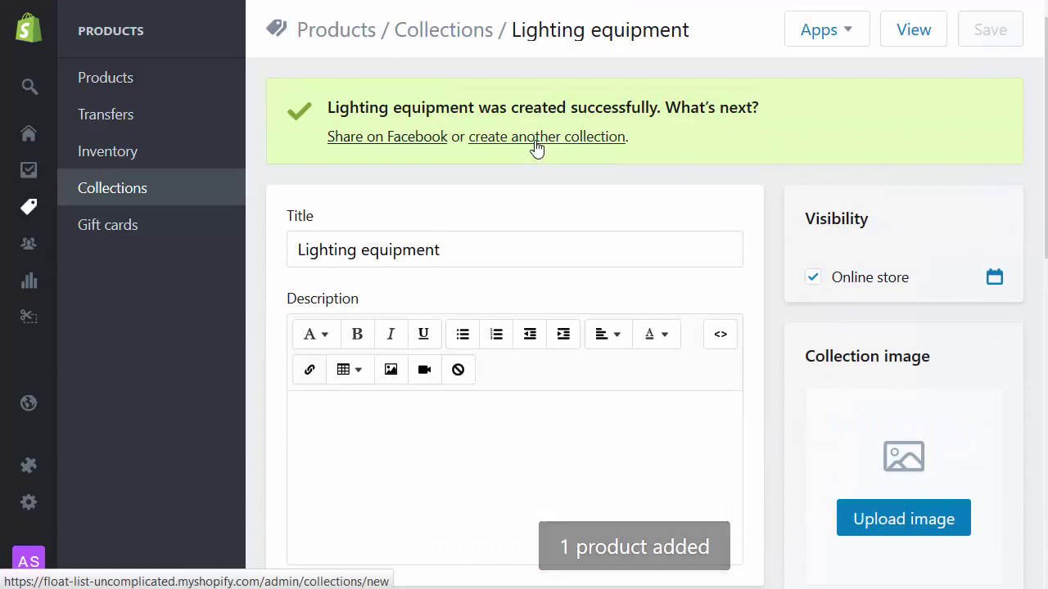
Step: Start another collection titled Tripods with manually selected products
click(533, 141)
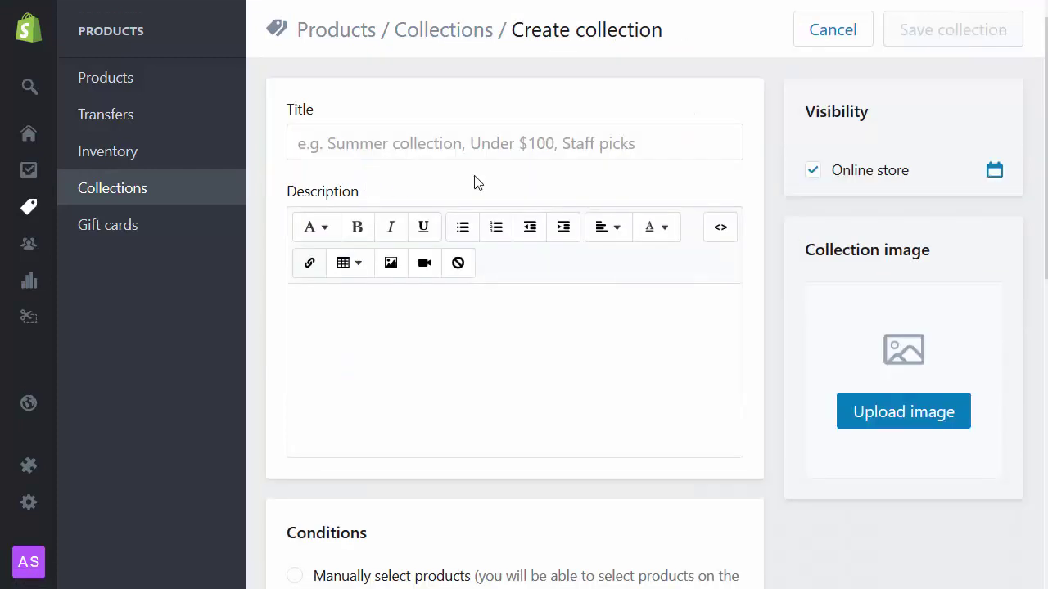
click(462, 144)
text(Tri)
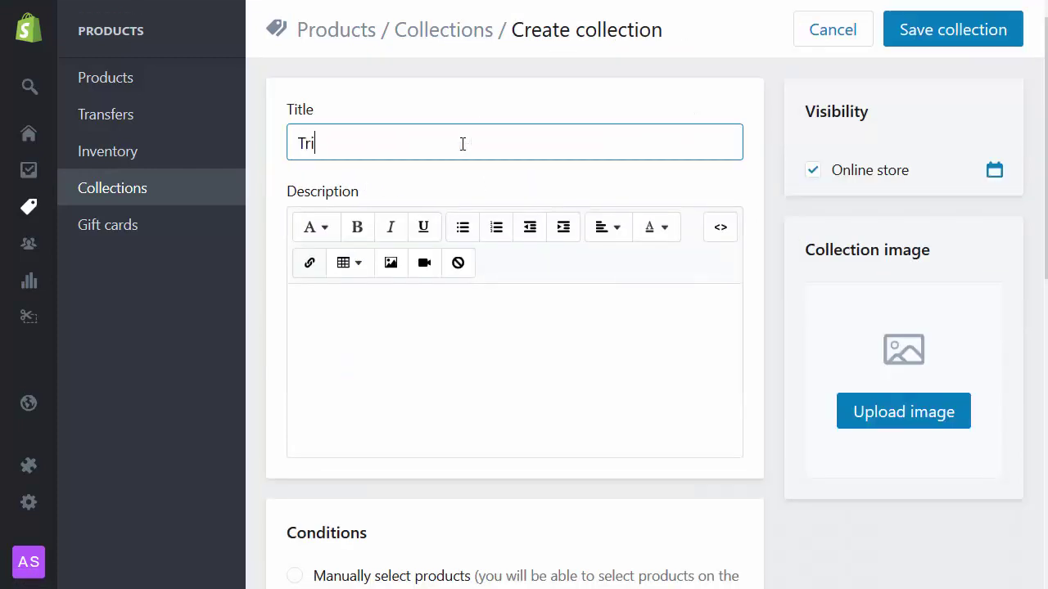
text(pods)
scroll(269, 250, down, 4)
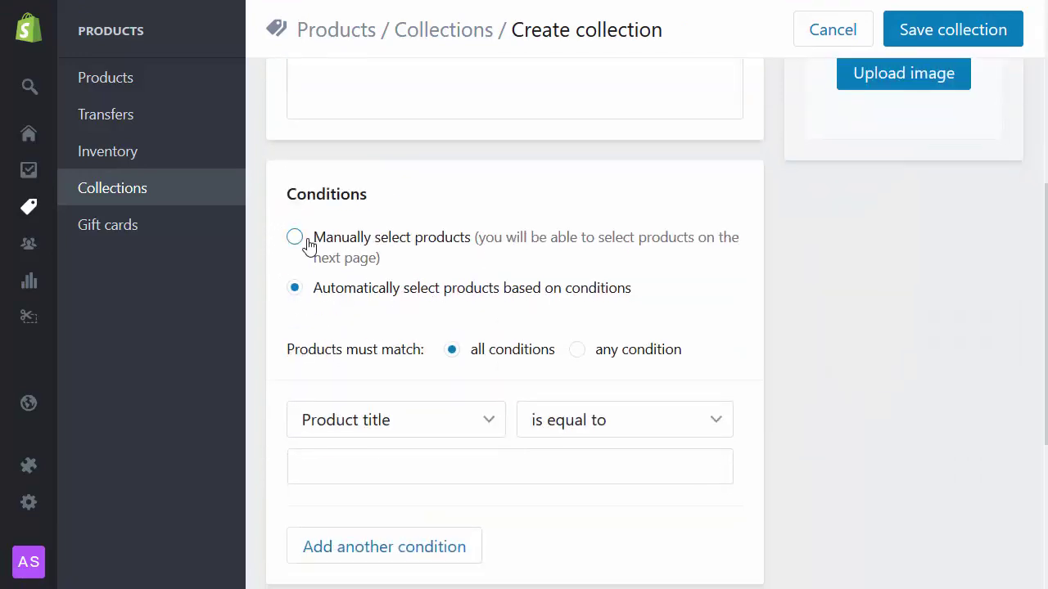
click(308, 244)
Step: Set the Tripods collection's URL handle to photography-tripods and save the collection
click(686, 382)
scroll(712, 434, down, 4)
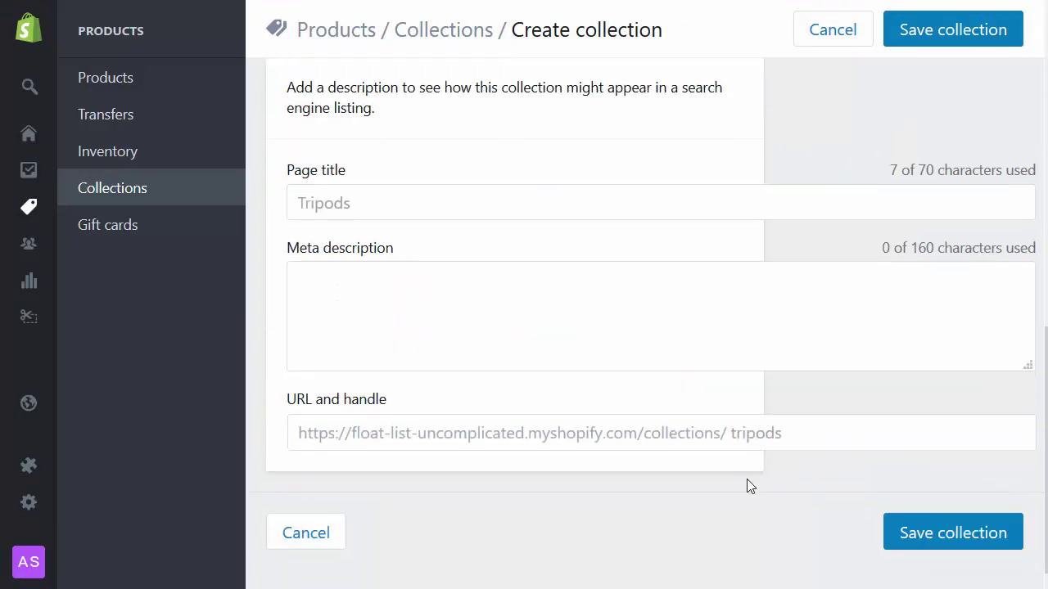
click(810, 431)
text(phtography-)
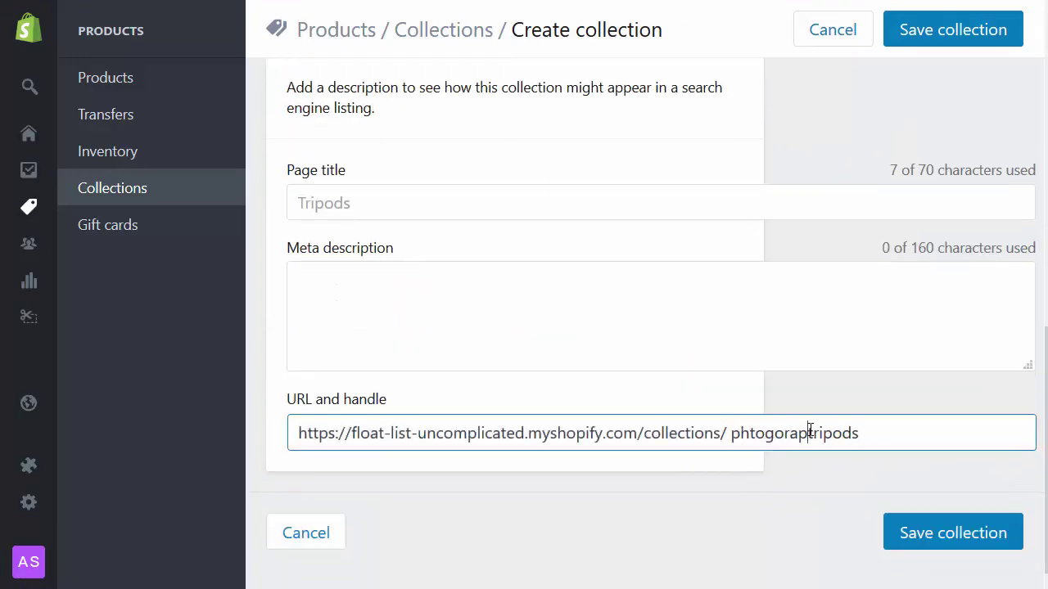
key(ctrl+BackSpace)
text(photography-)
click(929, 540)
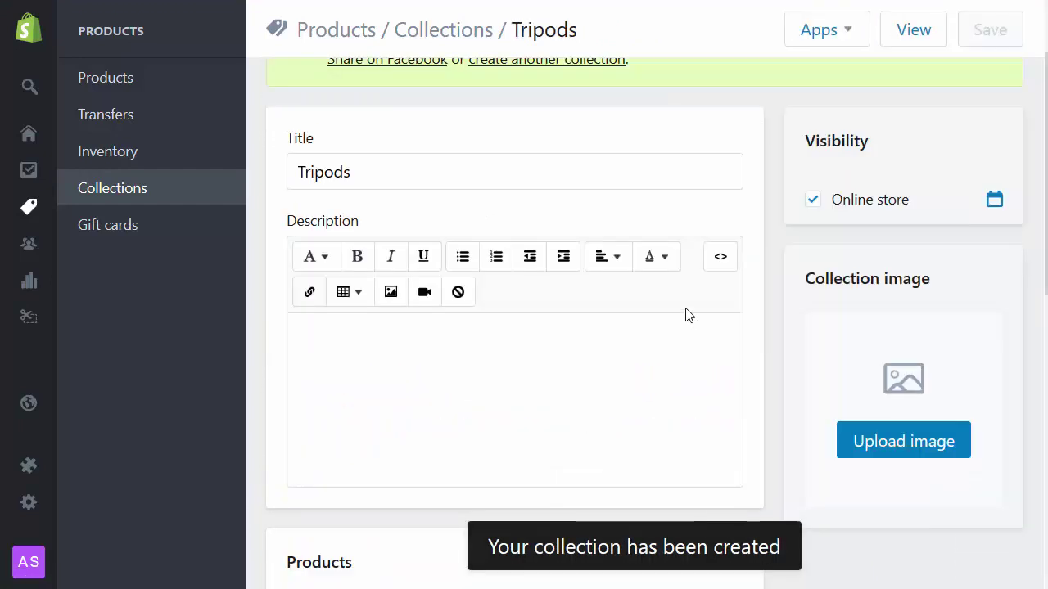
Step: Find products matching "tripod" and add the Manfrotto Compact Advanced, Manfrotto Pixi and Velbon EX-440 to the Tripods collection
scroll(615, 278, down, 2)
scroll(615, 278, down, 3)
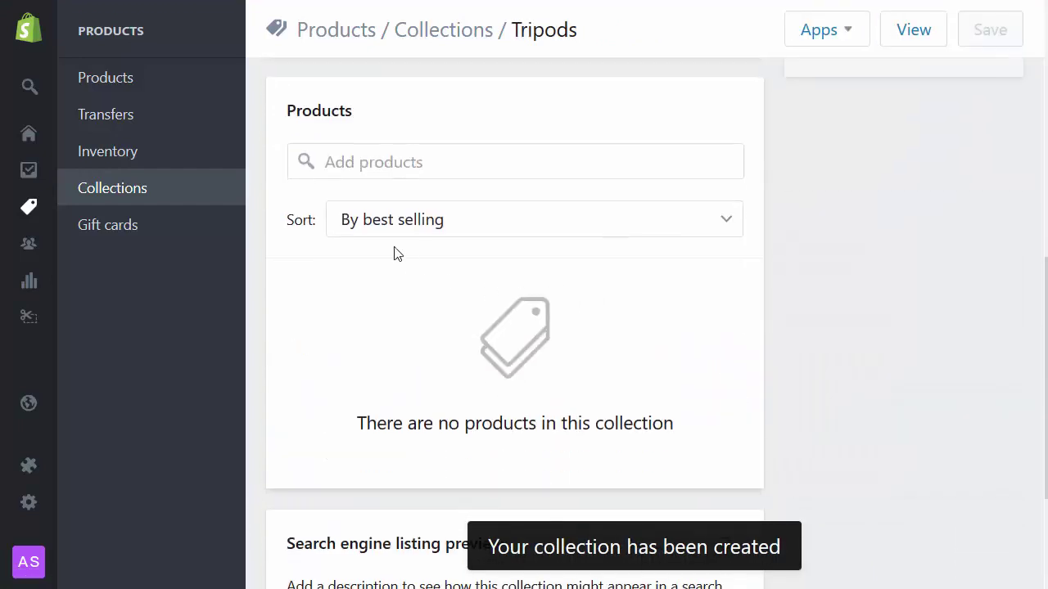
click(418, 164)
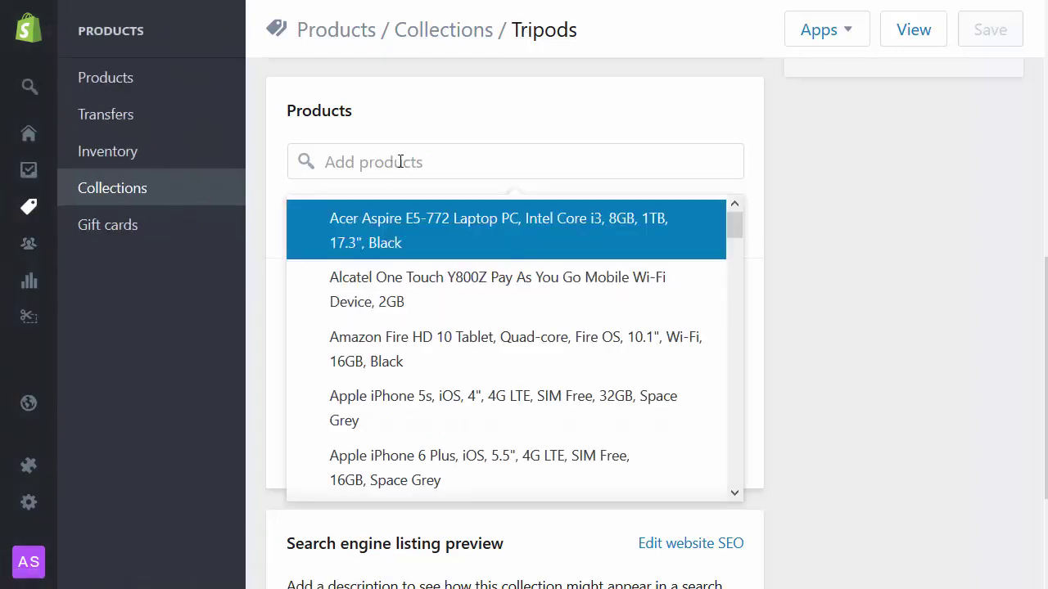
text(trp)
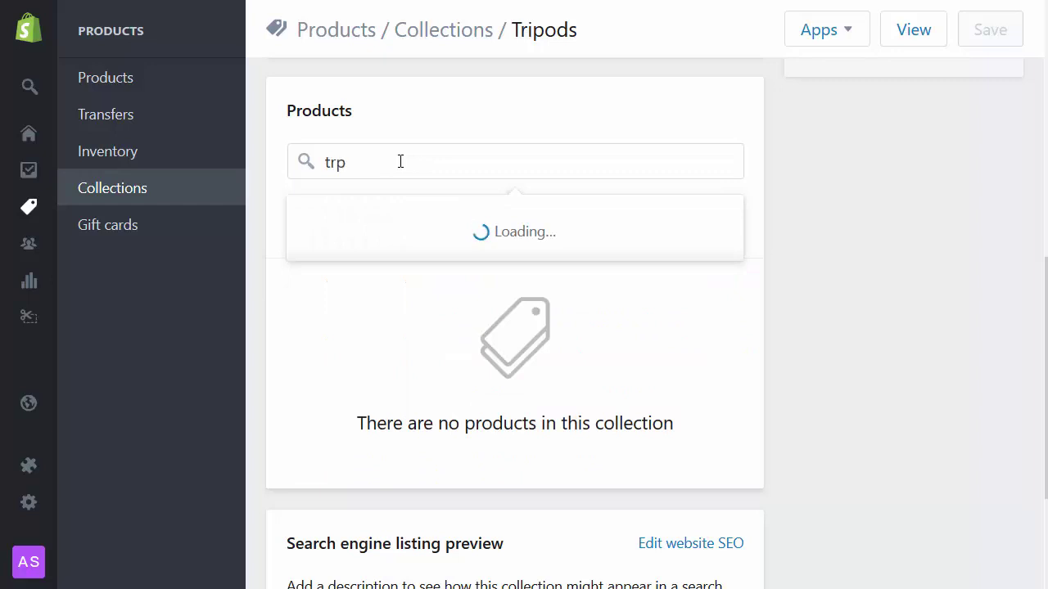
key(BackSpace)
text(ipod)
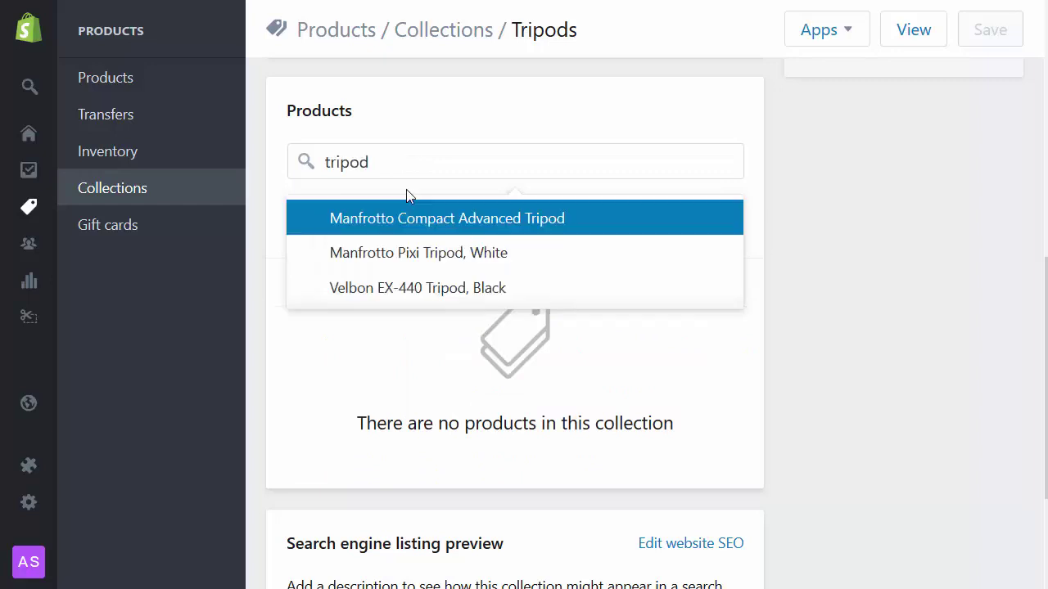
click(418, 223)
click(416, 255)
click(416, 290)
scroll(893, 346, down, 2)
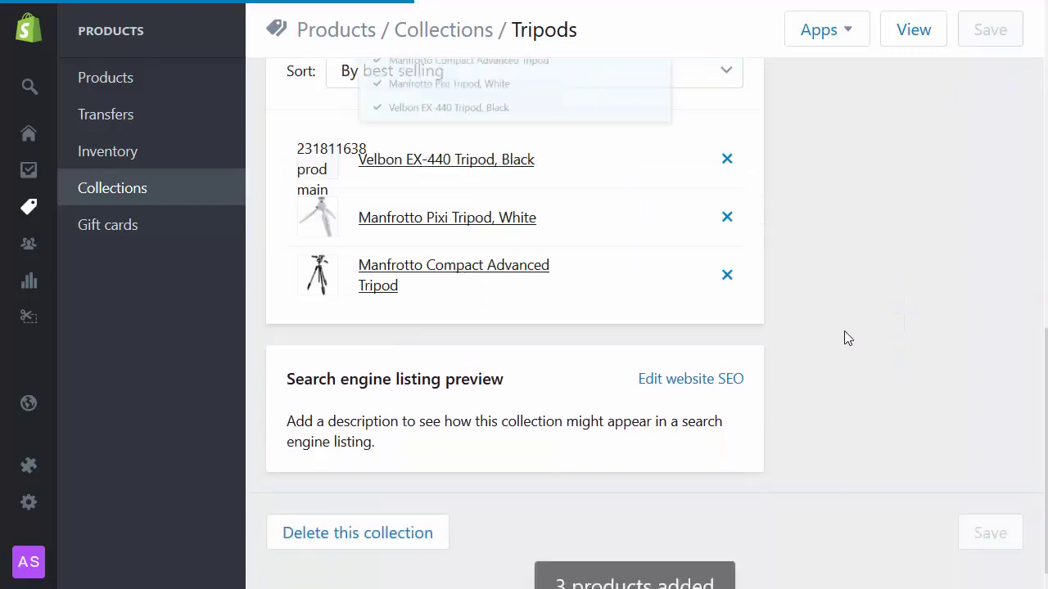
Step: Return to the list of all collections and review the collections created so far
scroll(886, 397, up, 6)
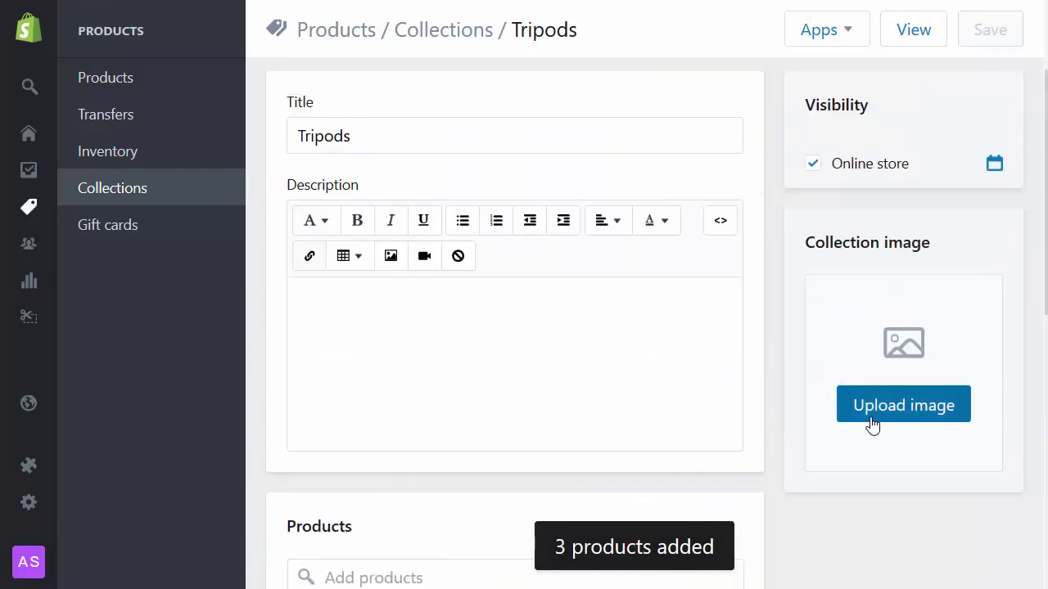
click(114, 190)
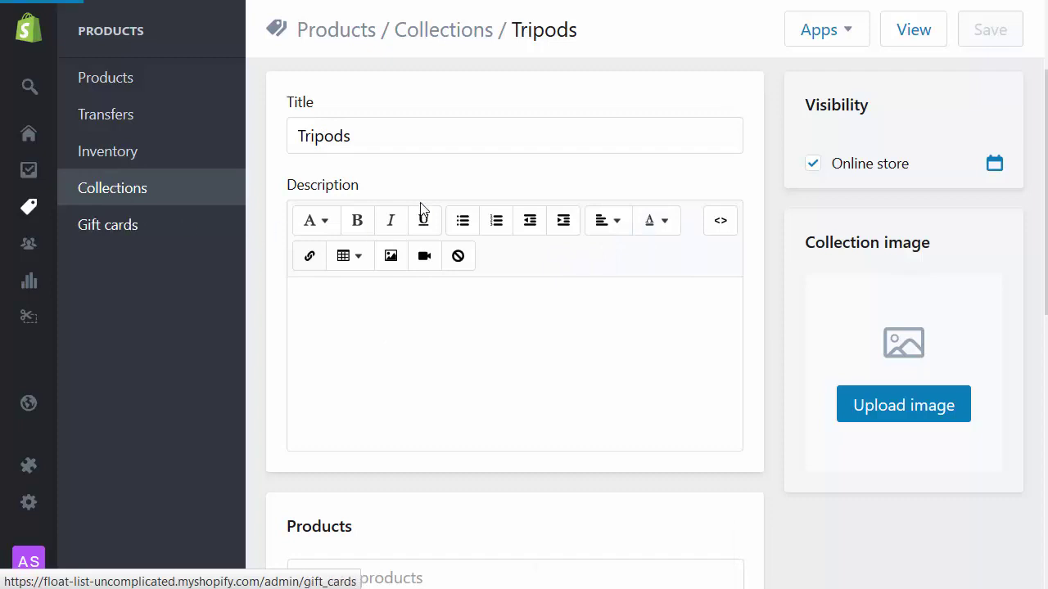
scroll(637, 315, down, 2)
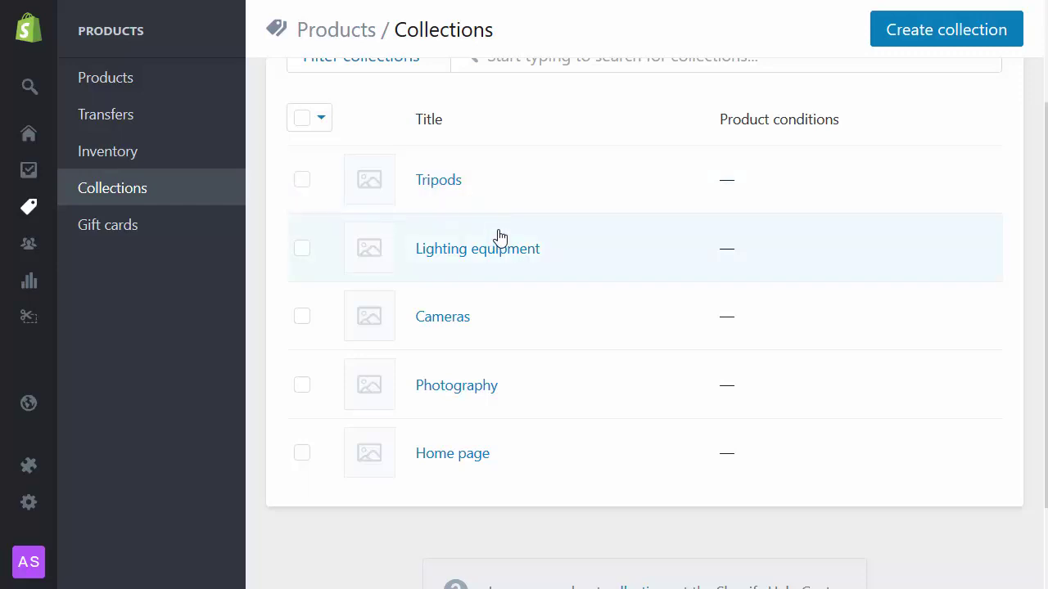
click(515, 270)
Step: Open the online store's navigation settings and start a new menu
mouse_move(32, 146)
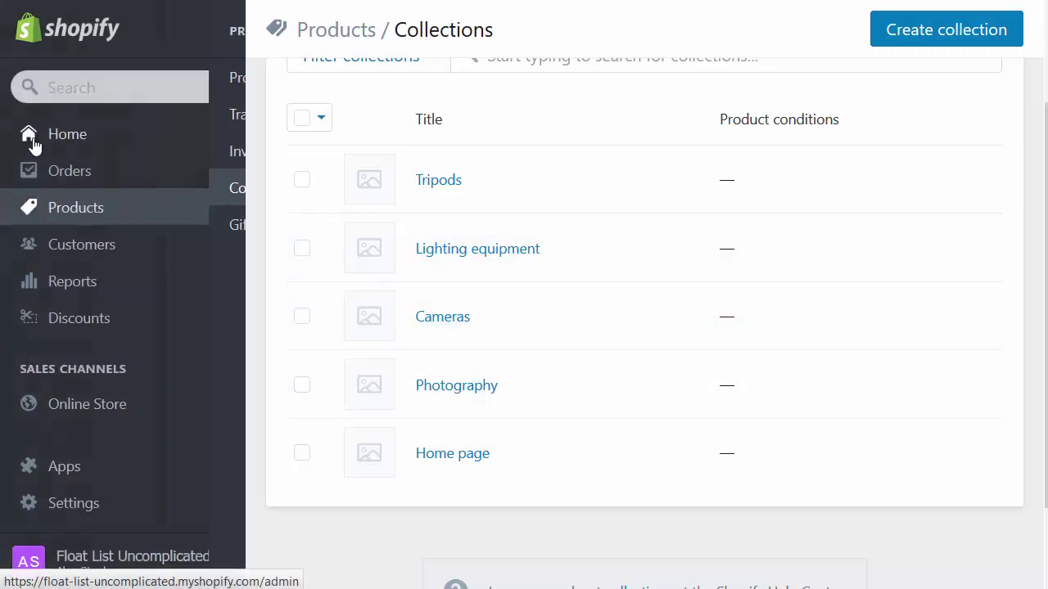
click(92, 409)
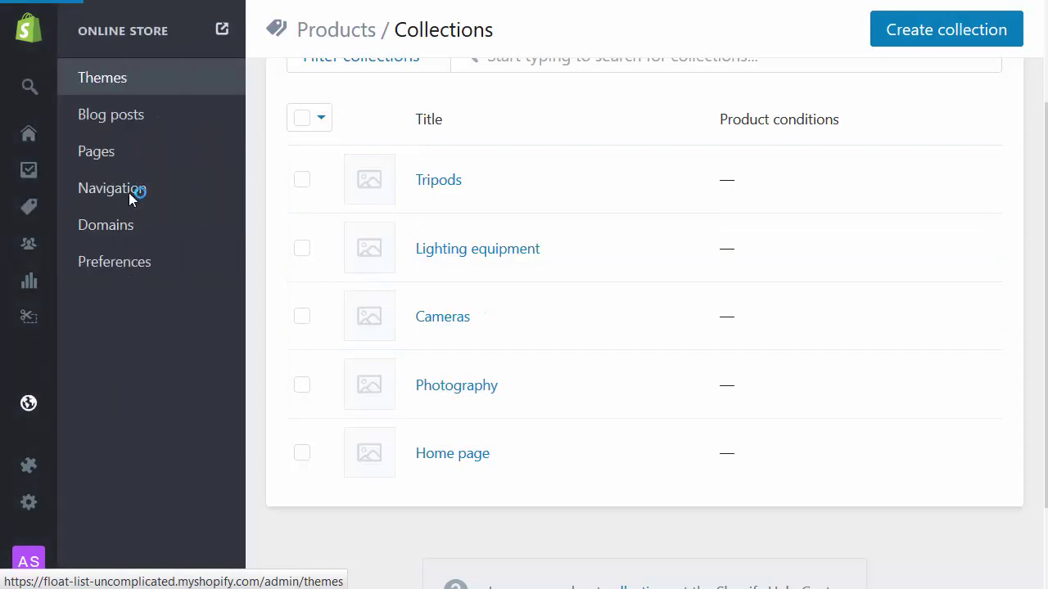
click(136, 200)
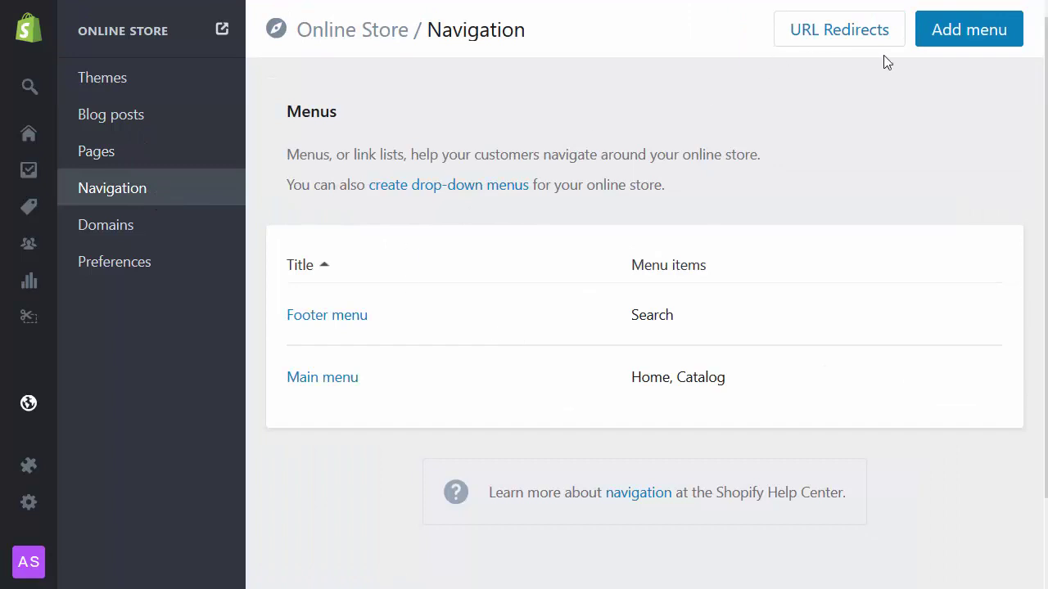
click(982, 41)
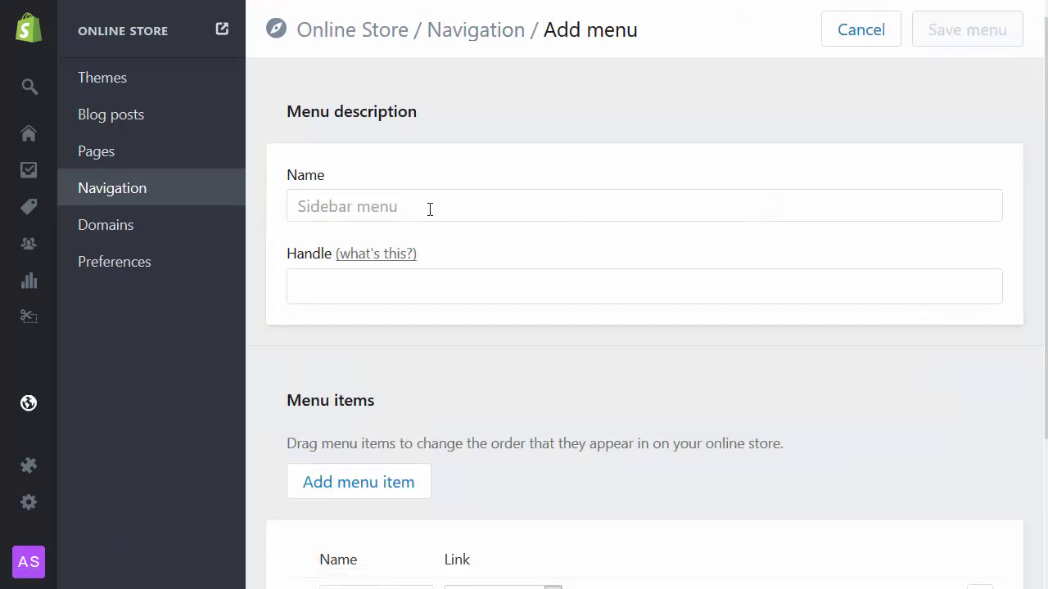
Step: Name the new navigation menu Photography
click(450, 207)
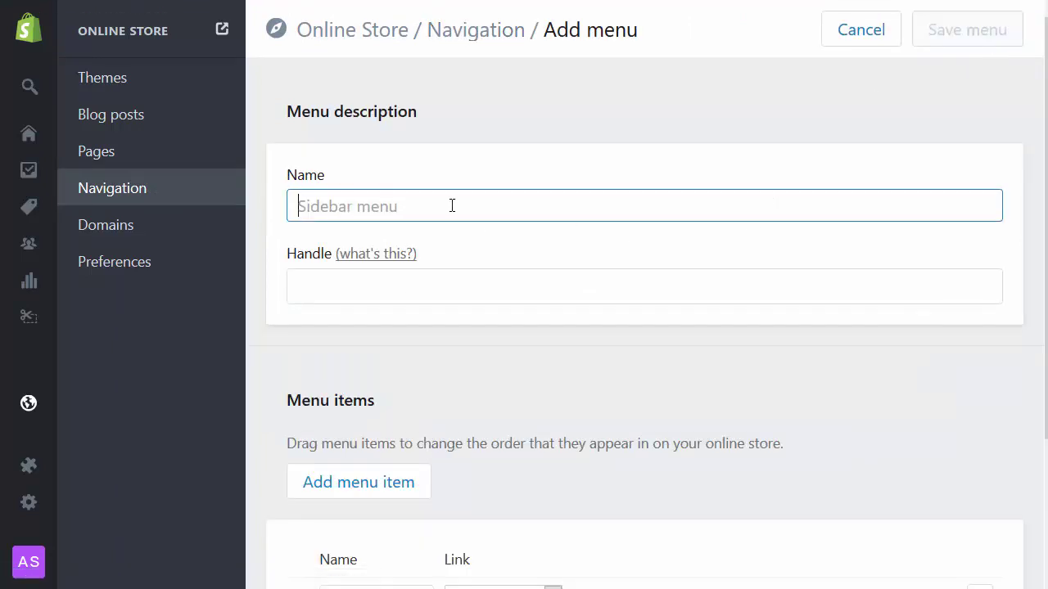
text(Phot)
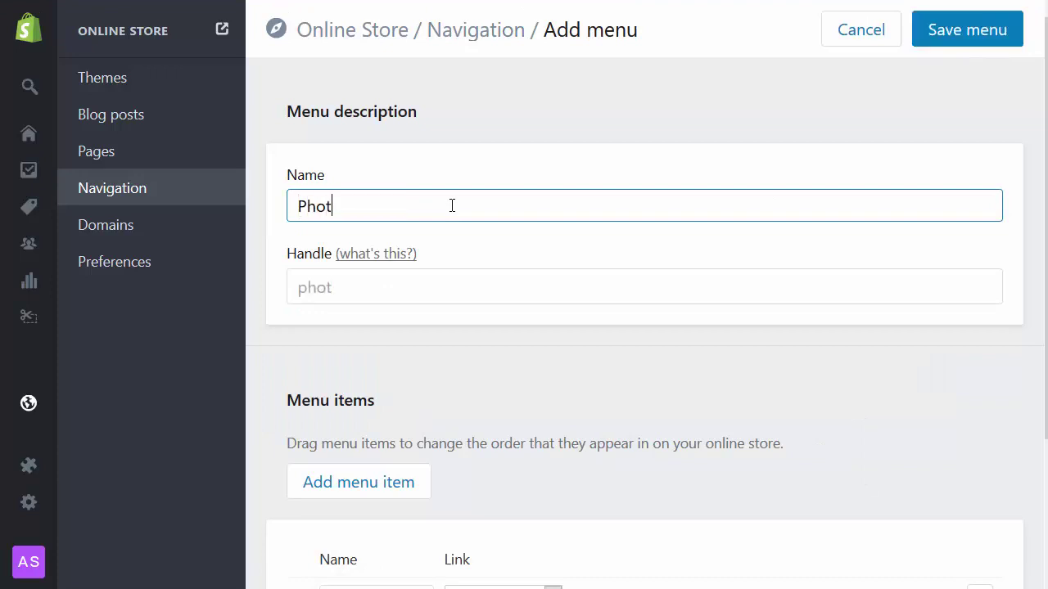
text(ography)
Step: Add two more menu items to the Photography menu and set the link type of all three items to Collection
scroll(532, 262, down, 2)
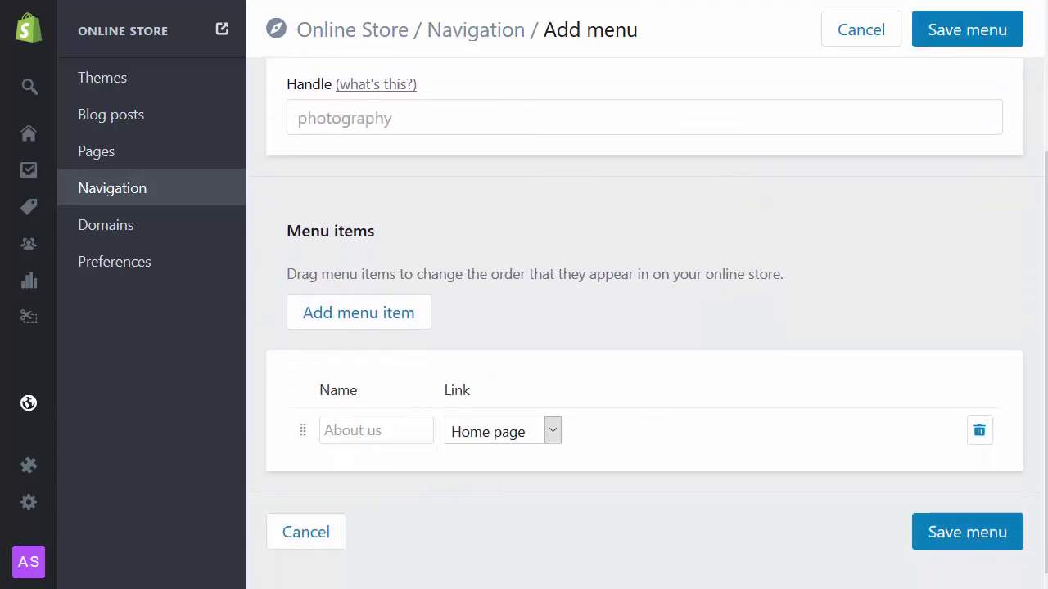
click(358, 326)
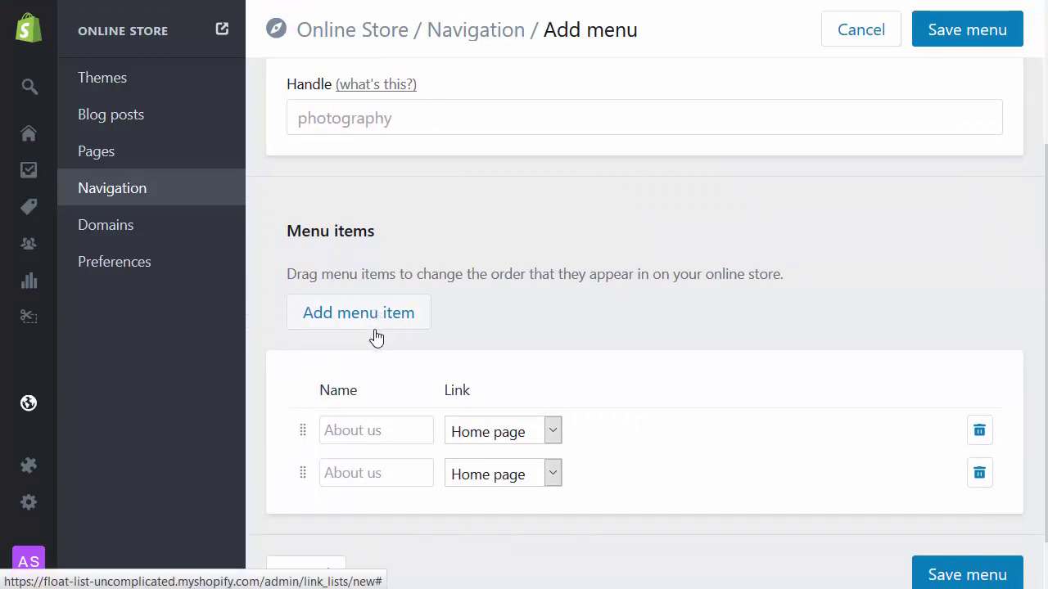
click(379, 322)
click(501, 435)
click(491, 476)
click(502, 479)
click(496, 519)
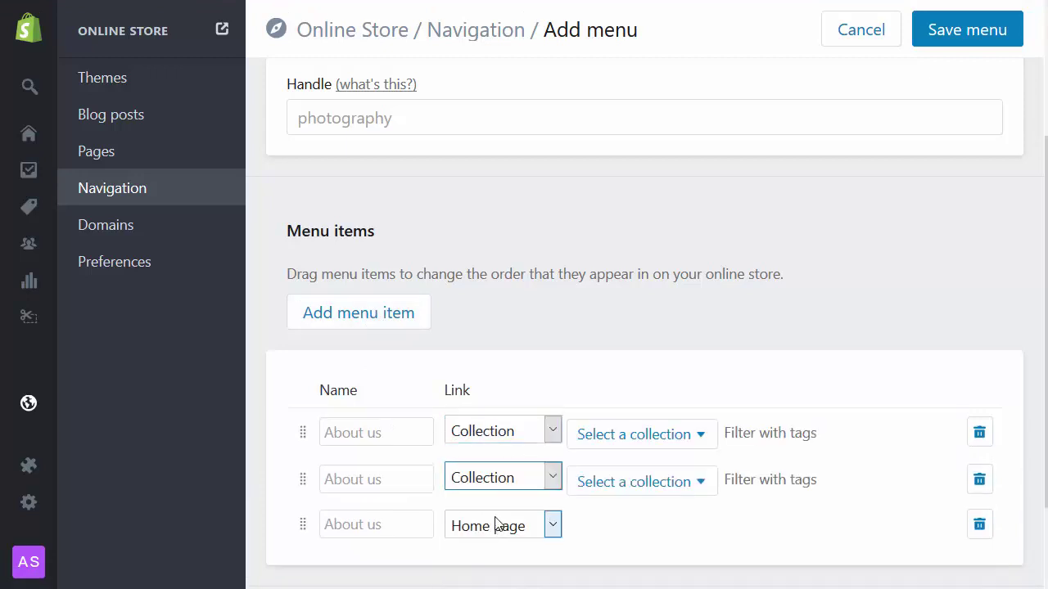
click(493, 527)
click(495, 549)
Step: Name the three menu items Cameras, Lighting equipment and Tripods
click(394, 429)
text(Cameras)
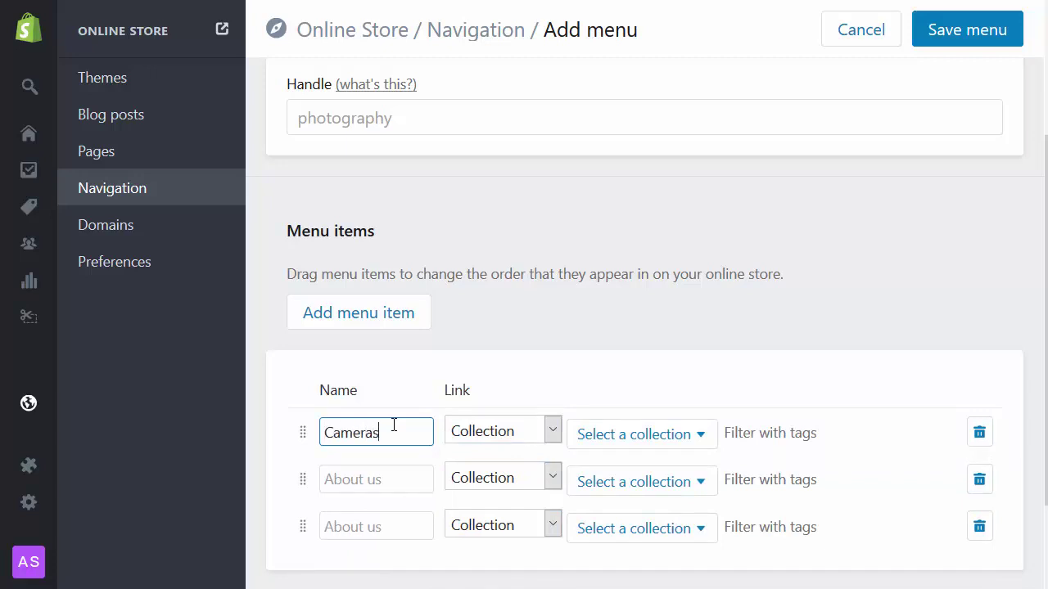
click(390, 478)
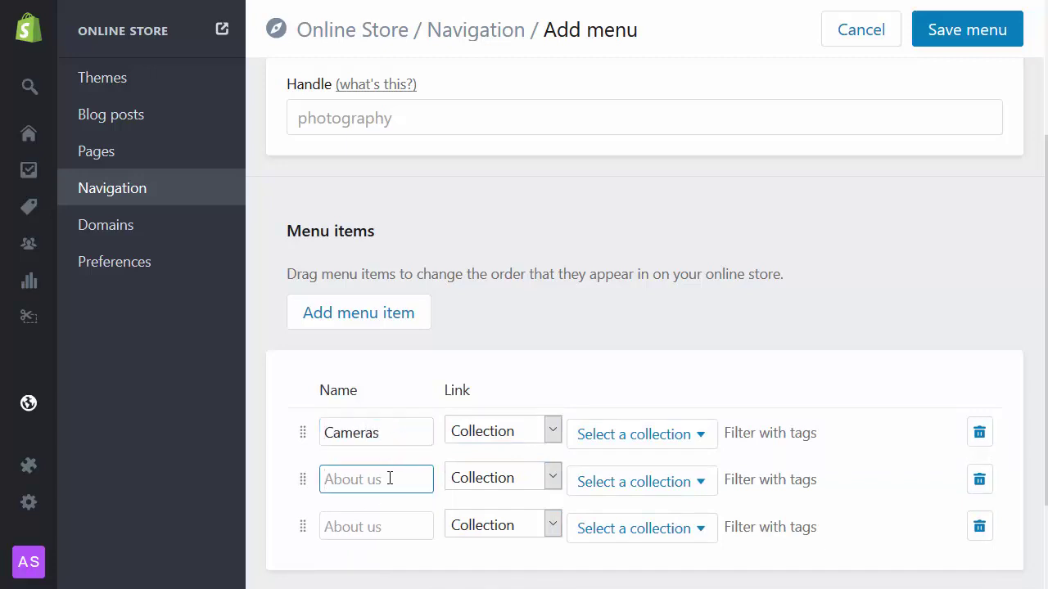
text(L)
text(ighting equipment)
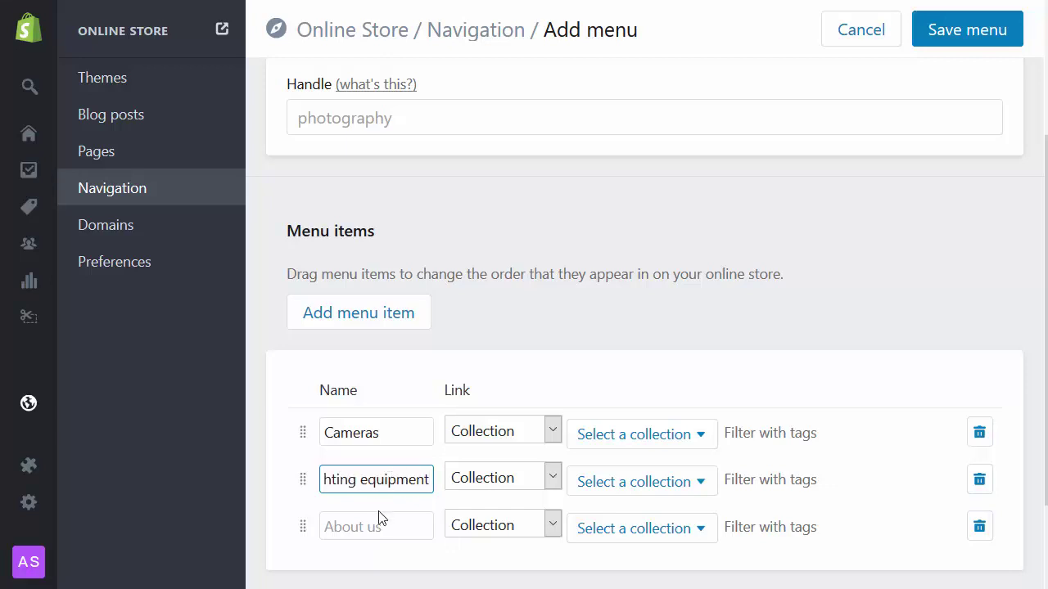
click(377, 528)
text(Tripo)
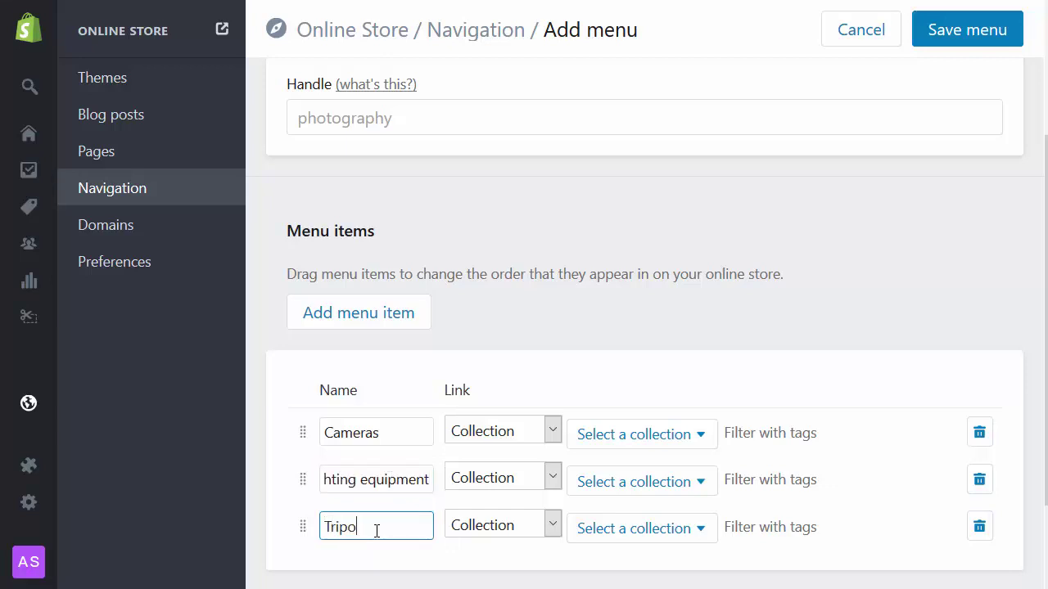
text(ds)
Step: Link the Cameras, Lighting equipment and Tripods items to their matching collections and save the menu
click(637, 437)
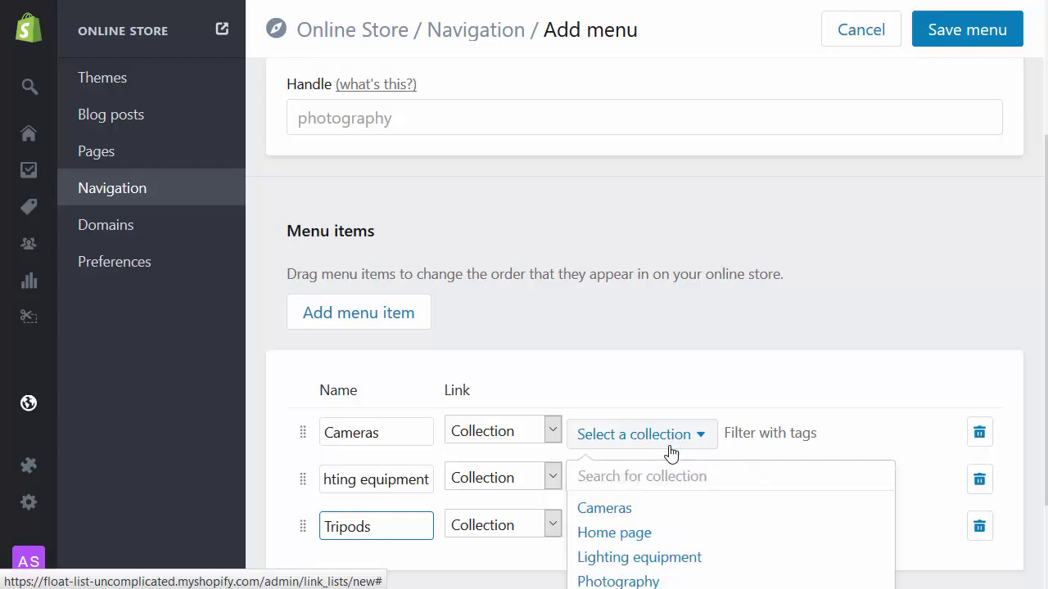
click(641, 510)
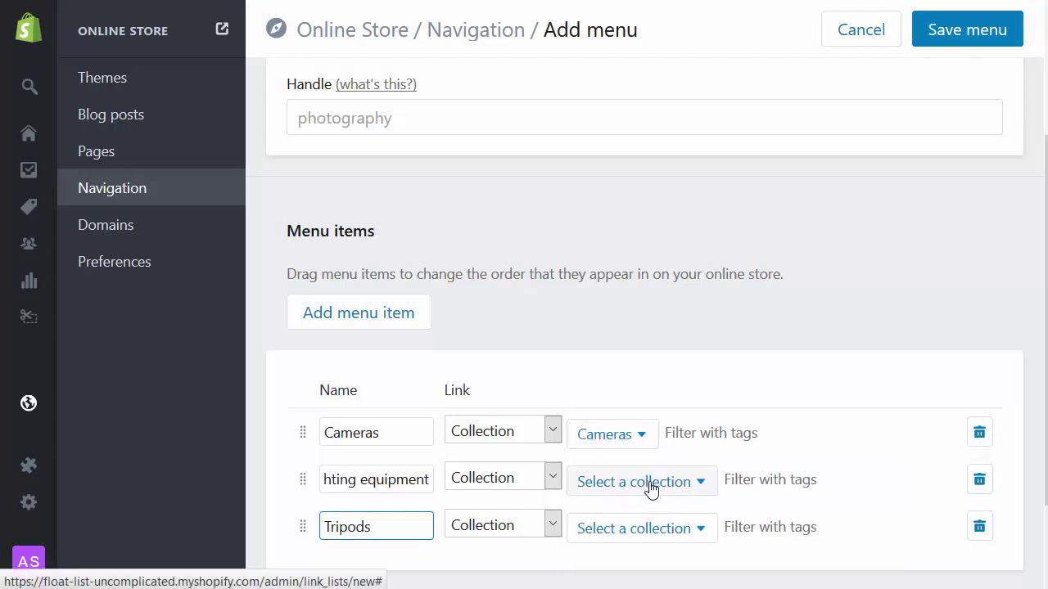
click(647, 483)
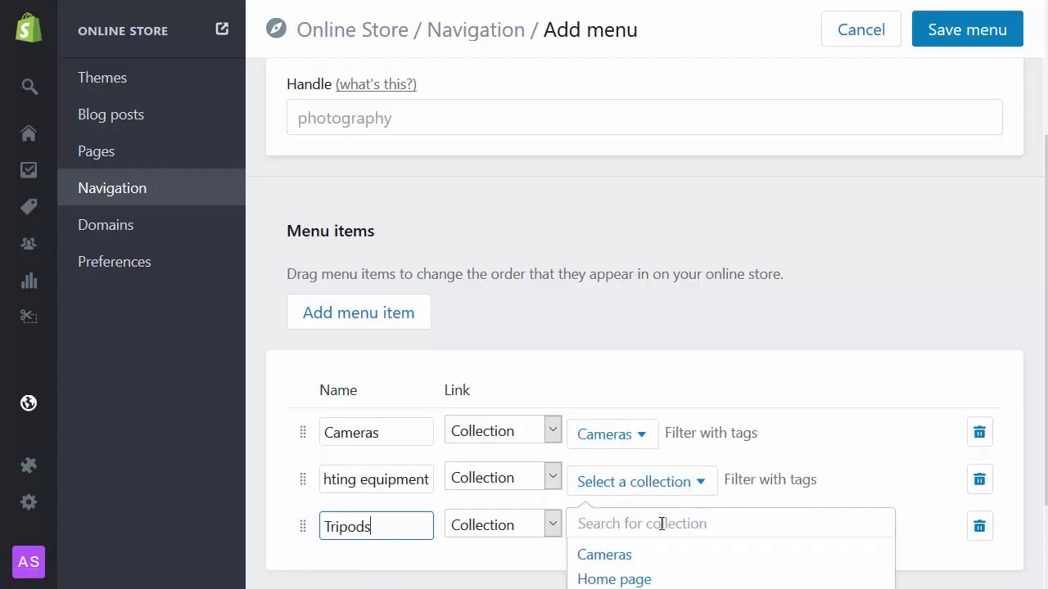
text(Li)
click(623, 527)
text(light)
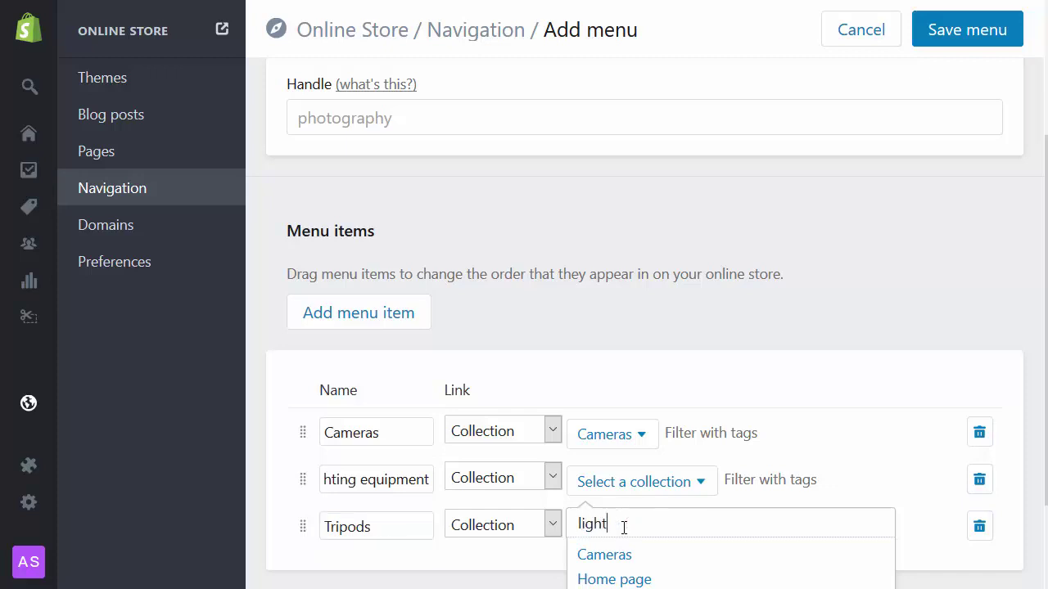
click(625, 555)
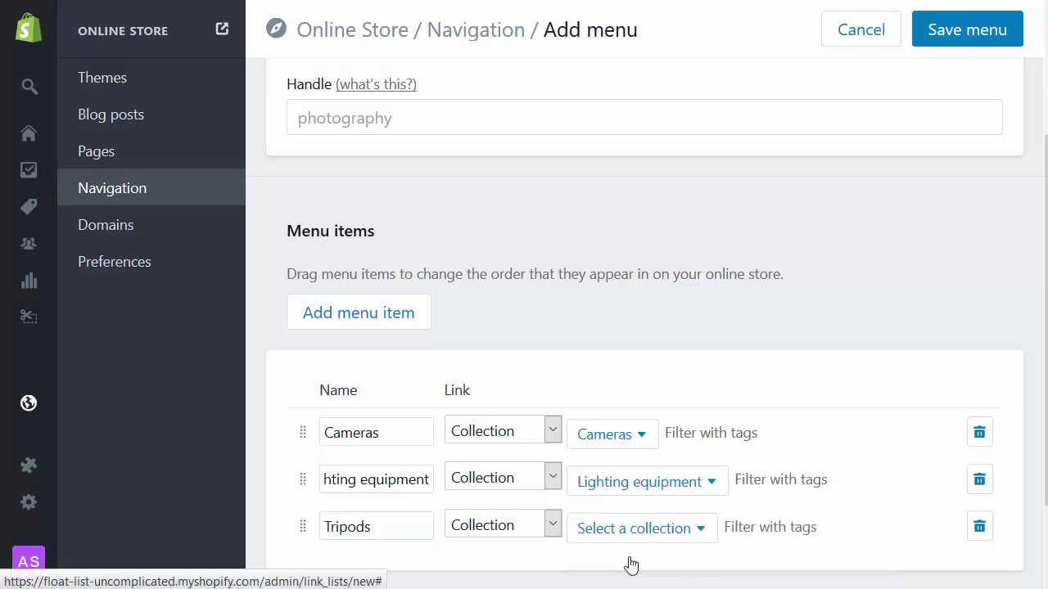
click(629, 529)
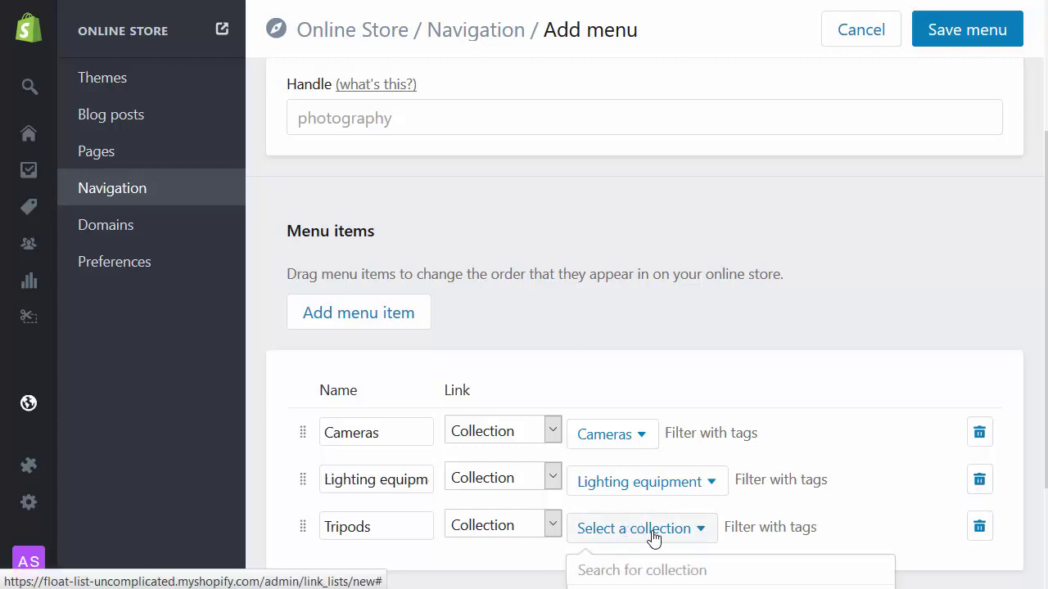
scroll(655, 508, down, 3)
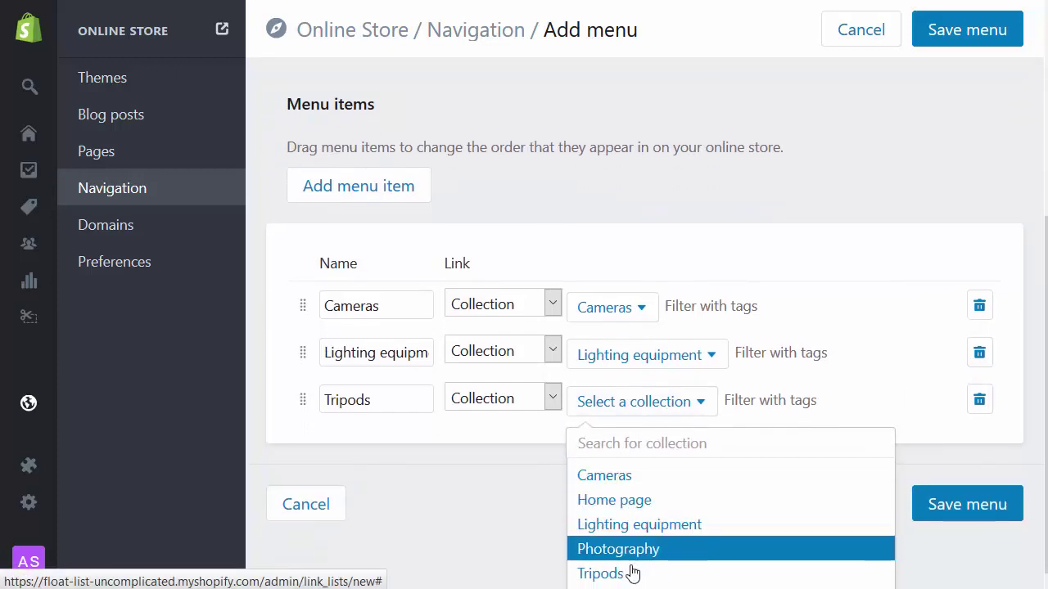
click(627, 573)
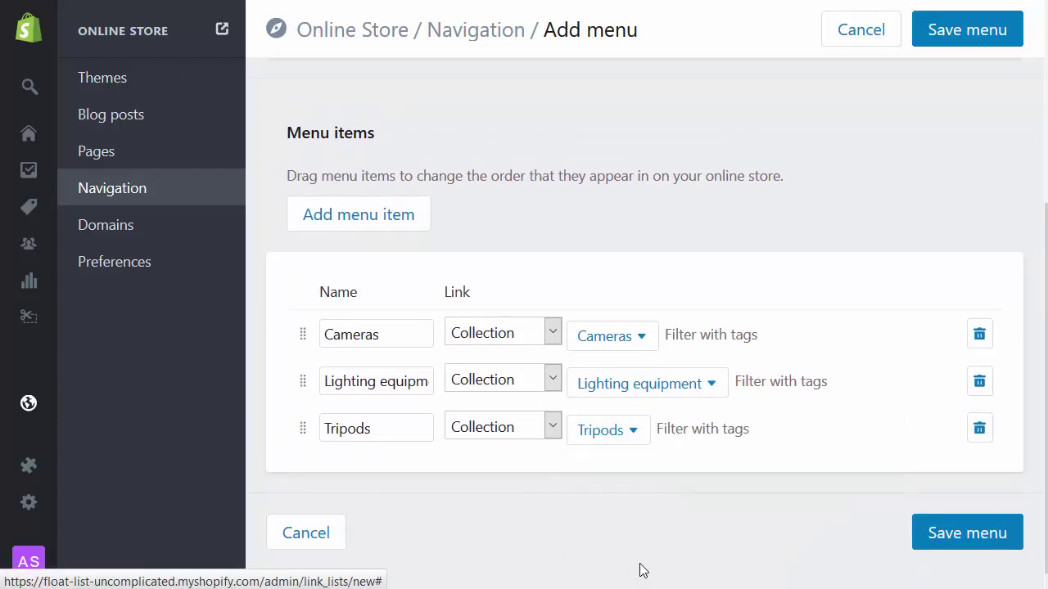
click(972, 537)
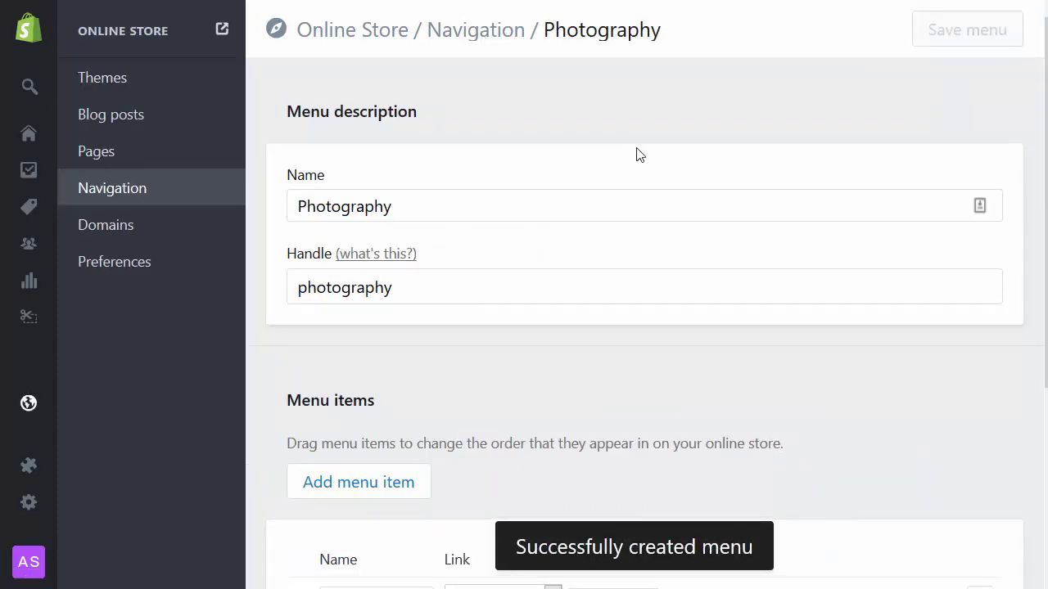
Step: Open the installed Floating Category List Uncomplicated app, enter the storefront password and refresh its category list
click(46, 469)
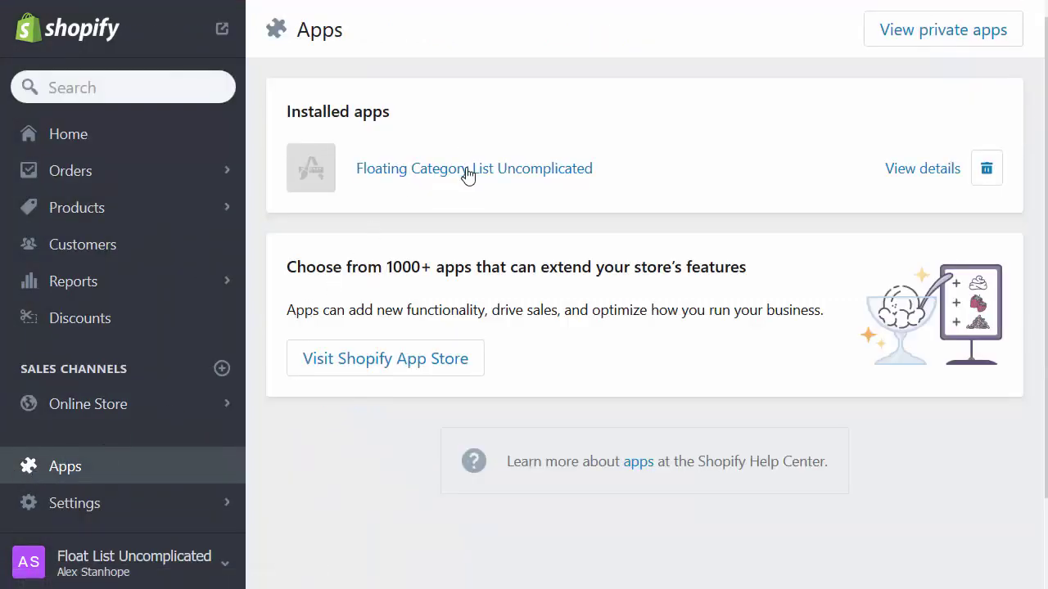
click(469, 179)
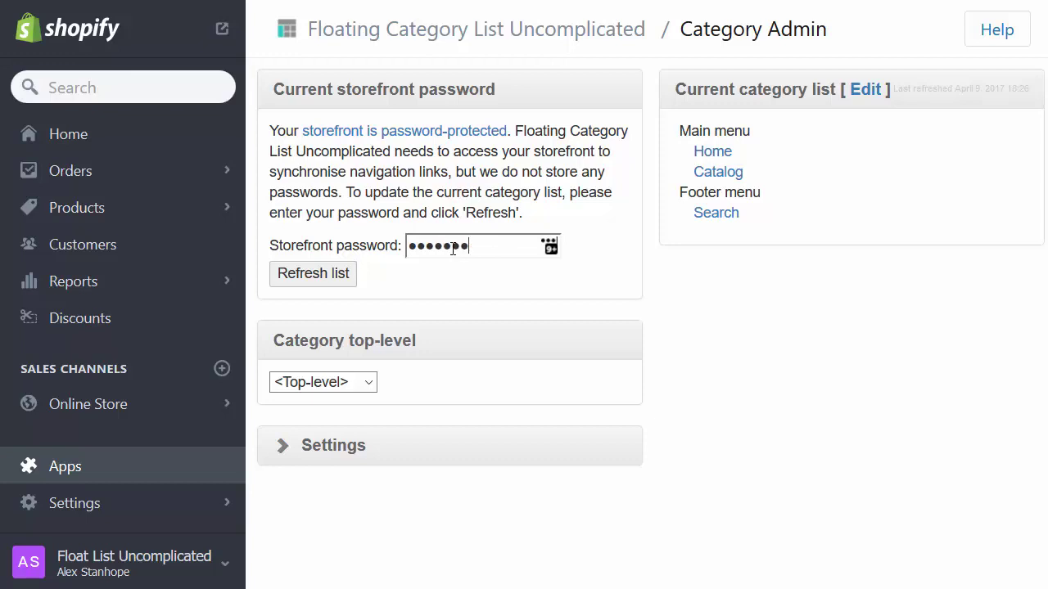
click(317, 274)
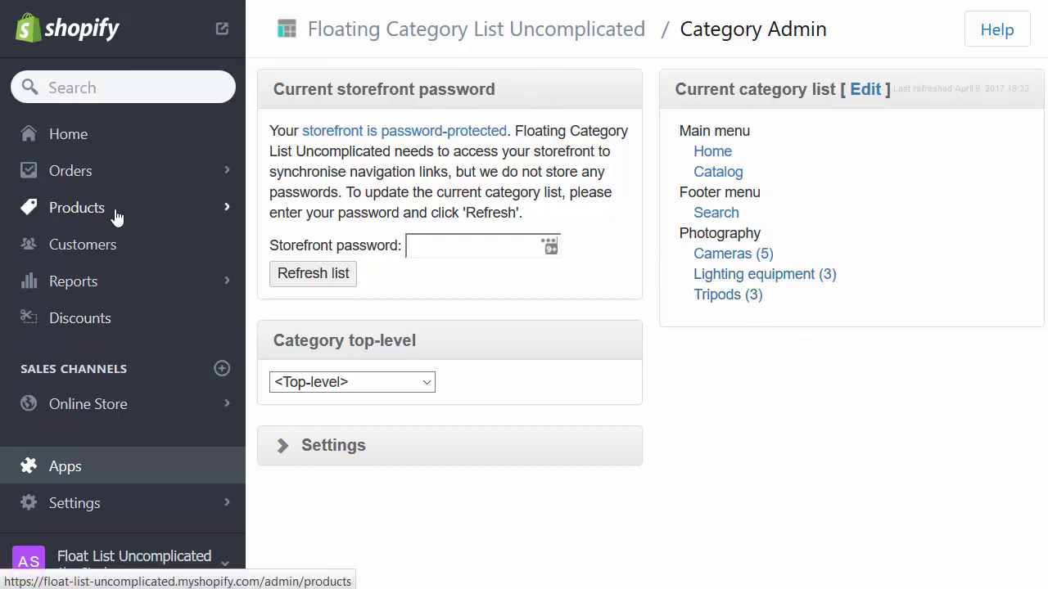
Step: Return to the online store's navigation settings and start a new menu named Categories
click(72, 405)
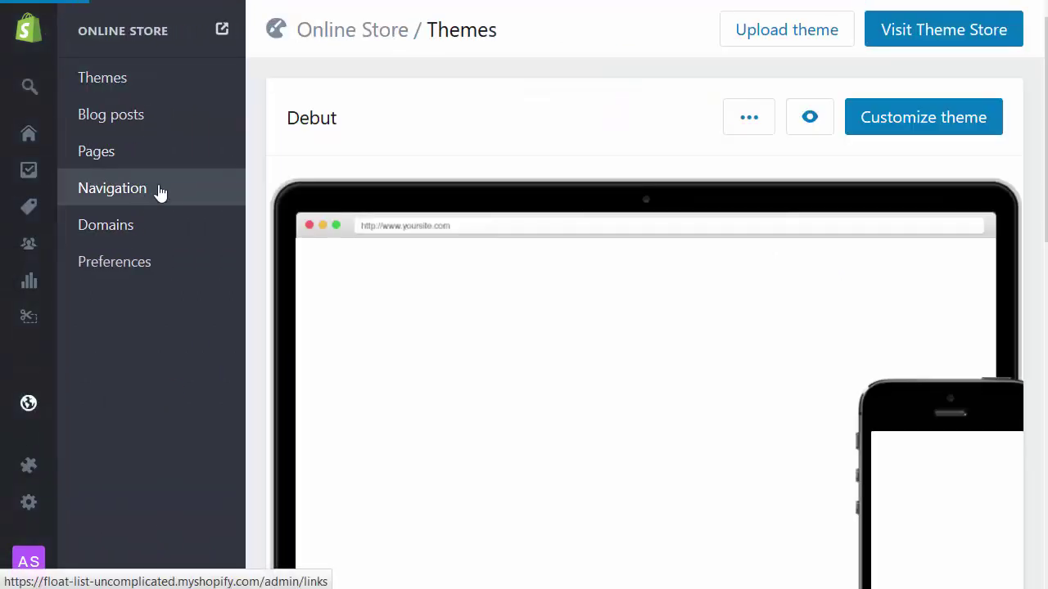
click(160, 190)
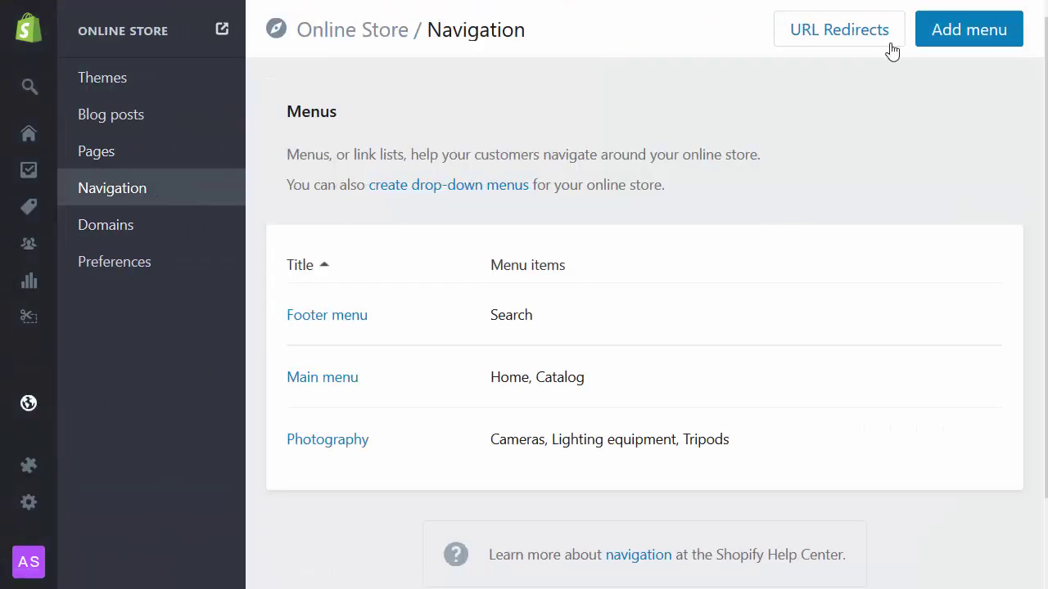
click(967, 36)
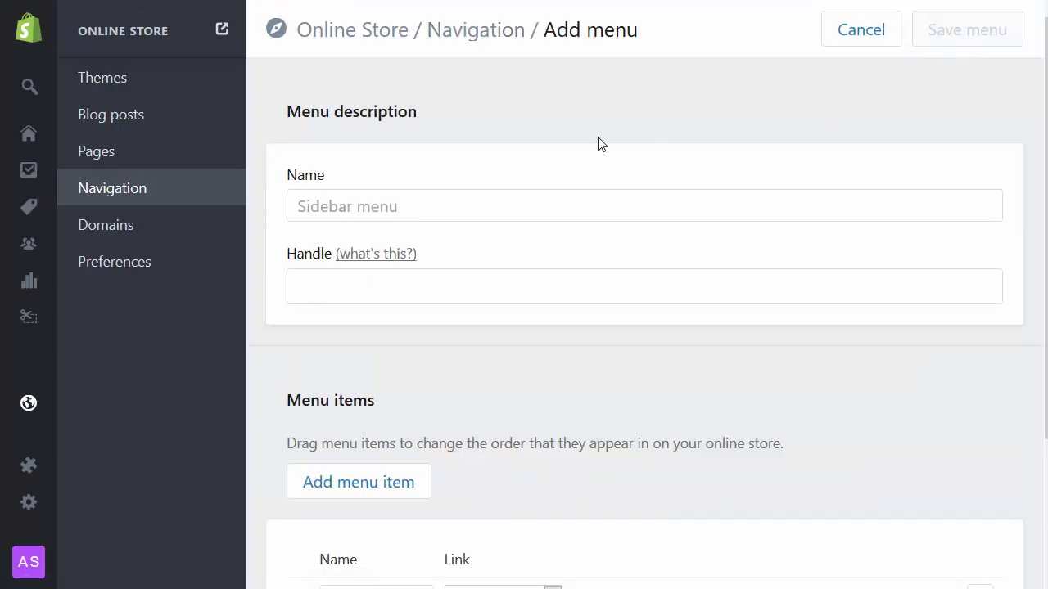
click(446, 206)
text(Categories)
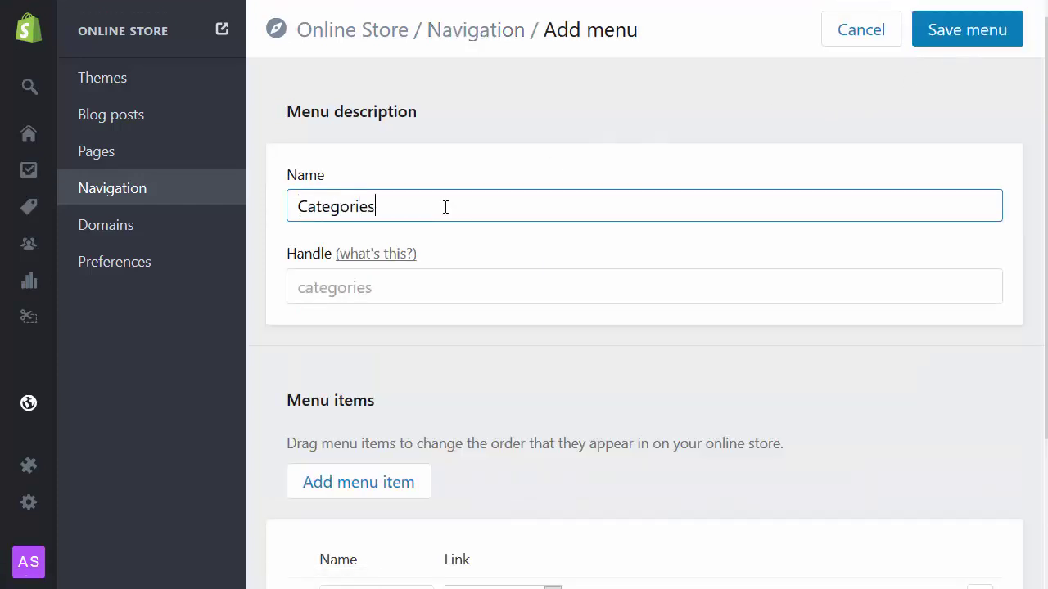
Step: Name the Categories menu's item Photography, link it to the Photography collection and save the menu
scroll(502, 245, down, 2)
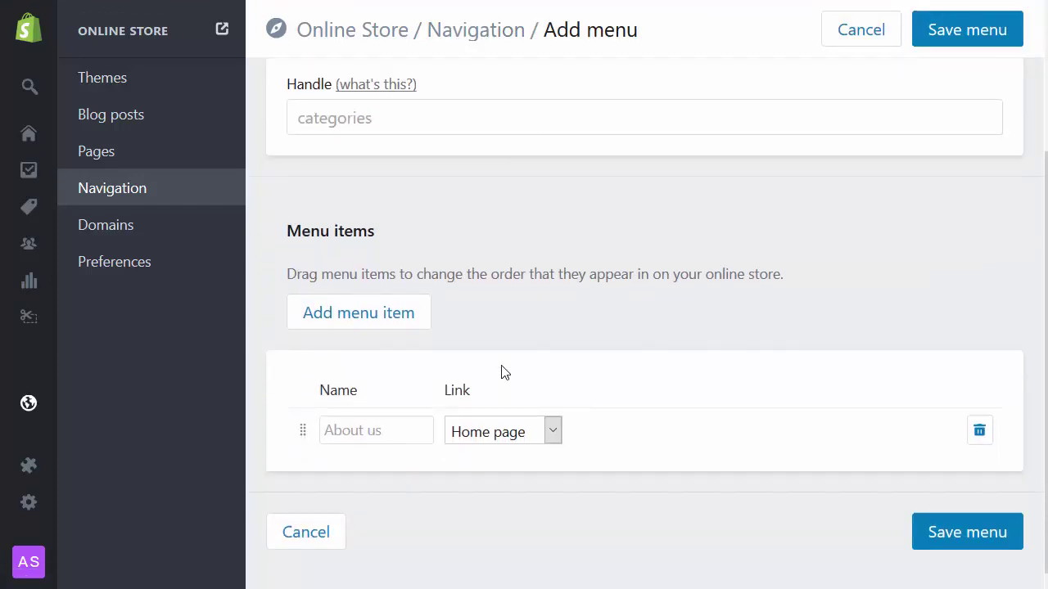
click(386, 430)
text(Ph)
text(otograph)
key(BackSpace)
text(graphy)
click(507, 433)
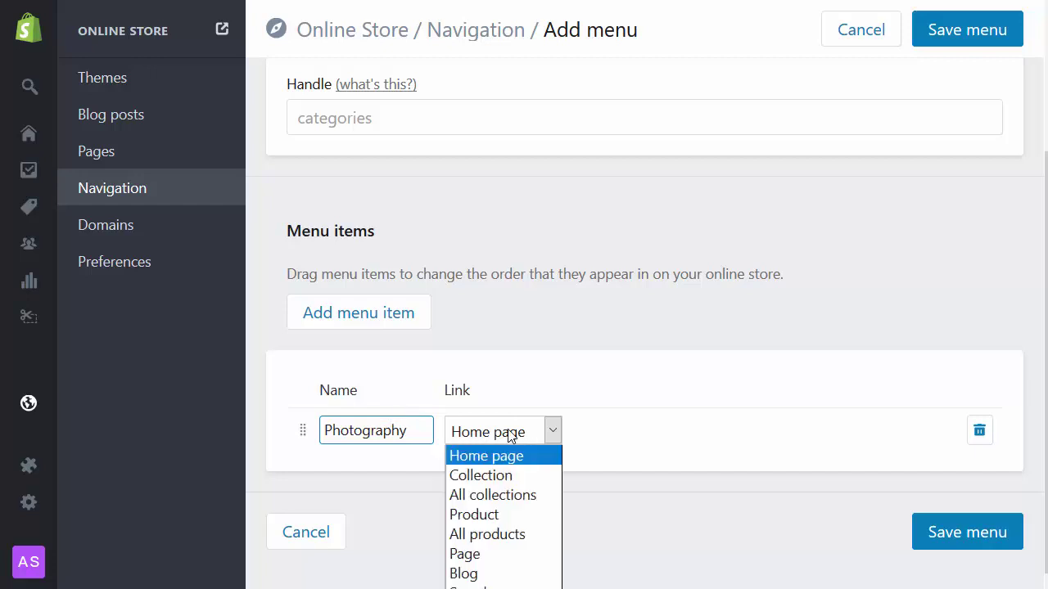
click(491, 477)
click(641, 433)
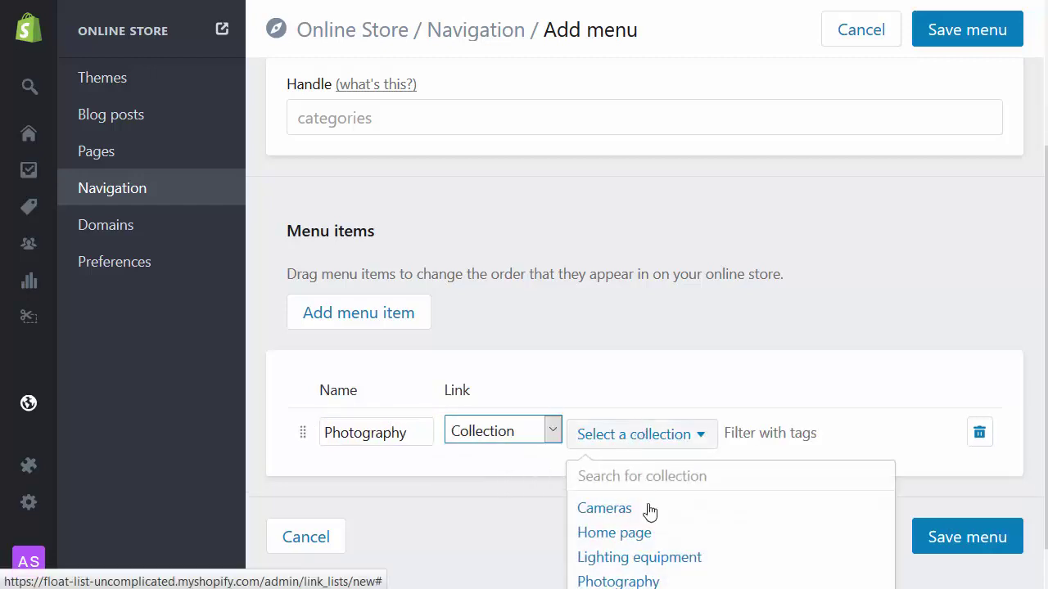
click(637, 582)
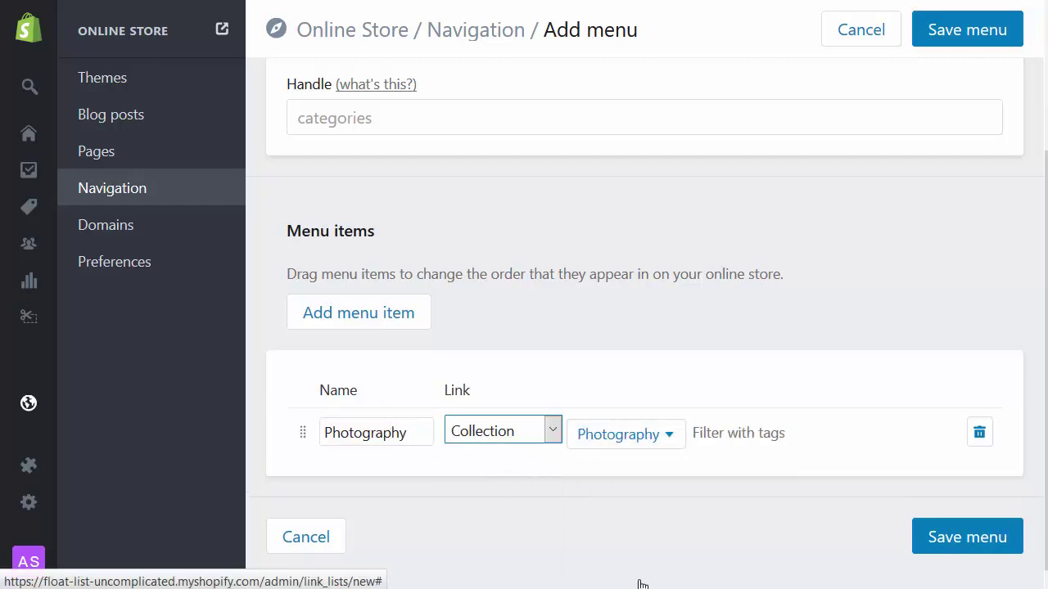
click(973, 547)
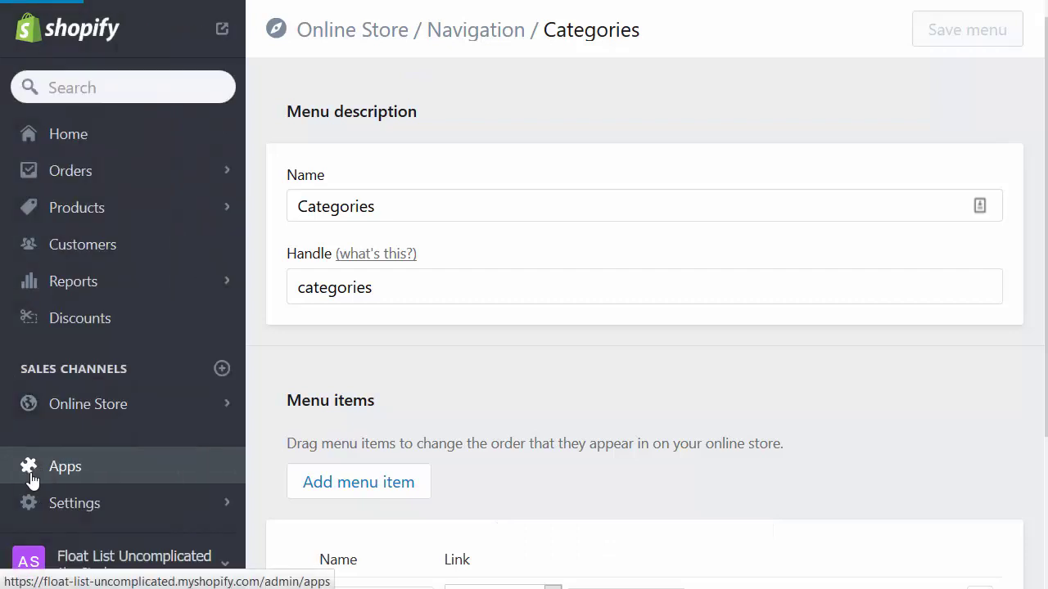
Step: In Floating Category List Uncomplicated, refresh the category list using the storefront password and set the category top-level to Categories
click(62, 470)
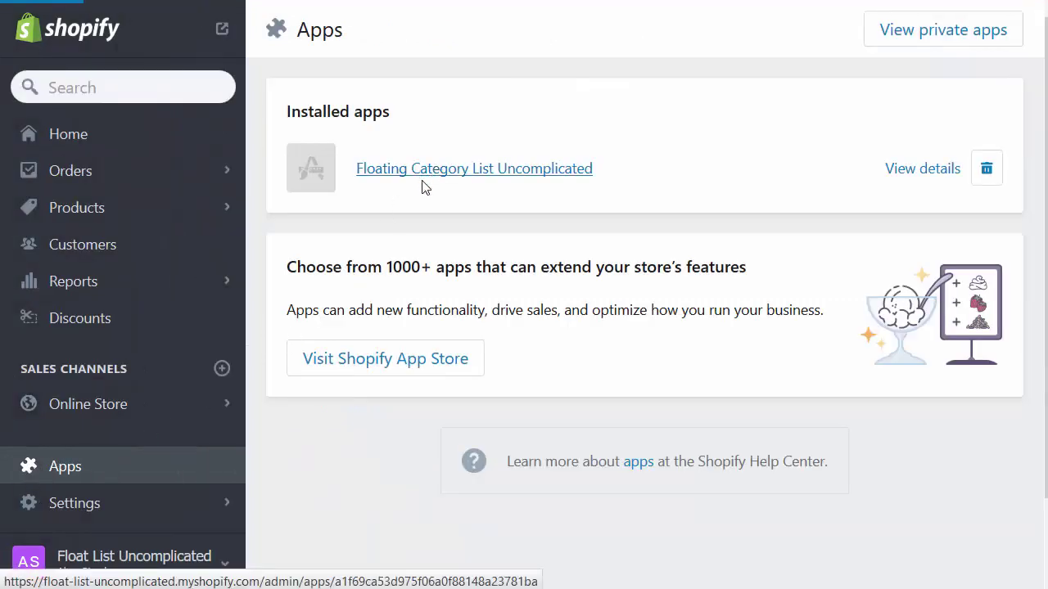
click(434, 170)
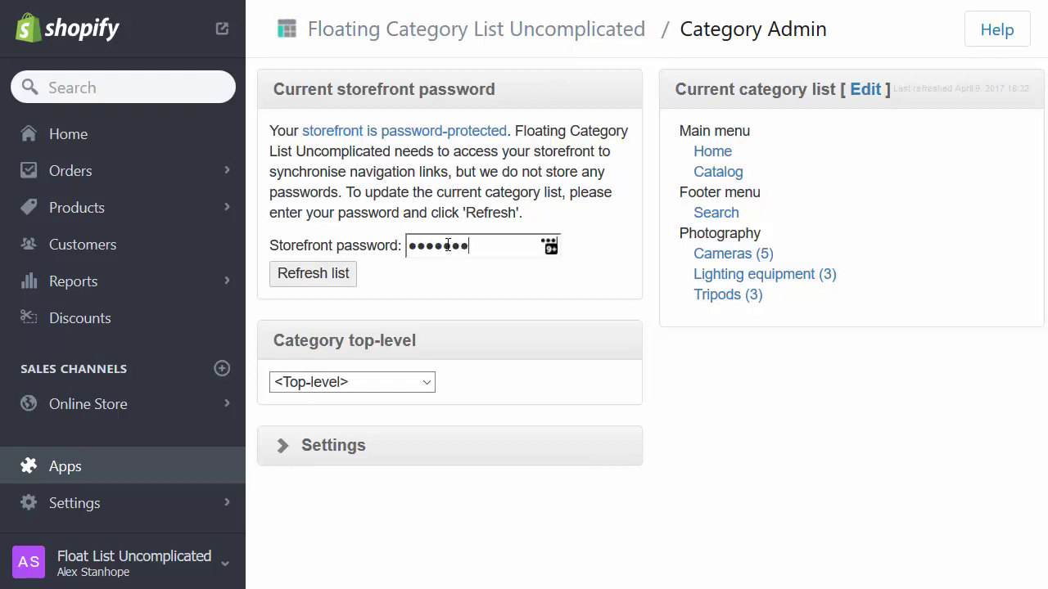
key(Return)
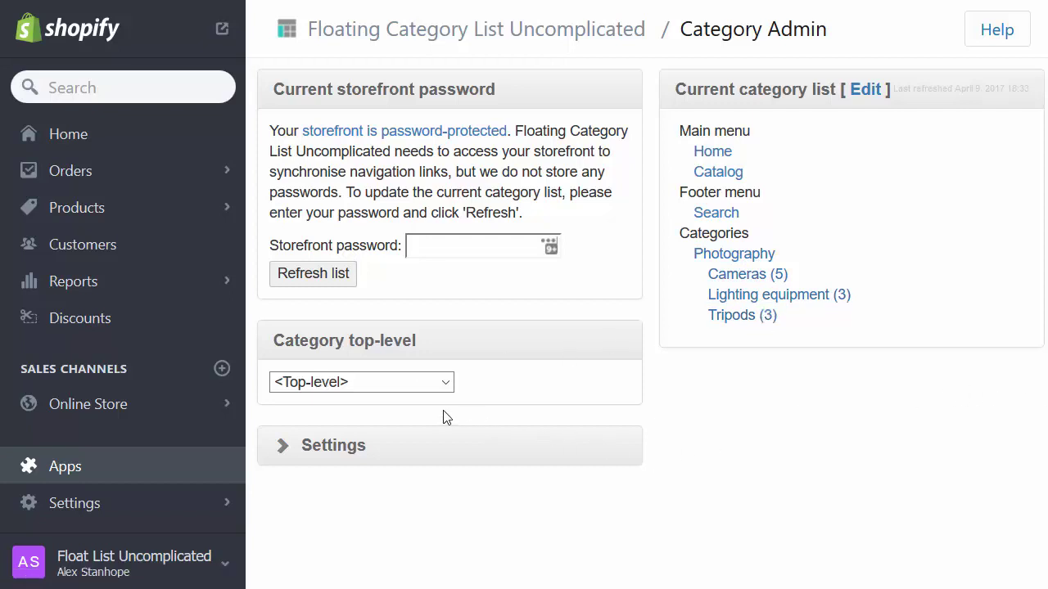
click(375, 388)
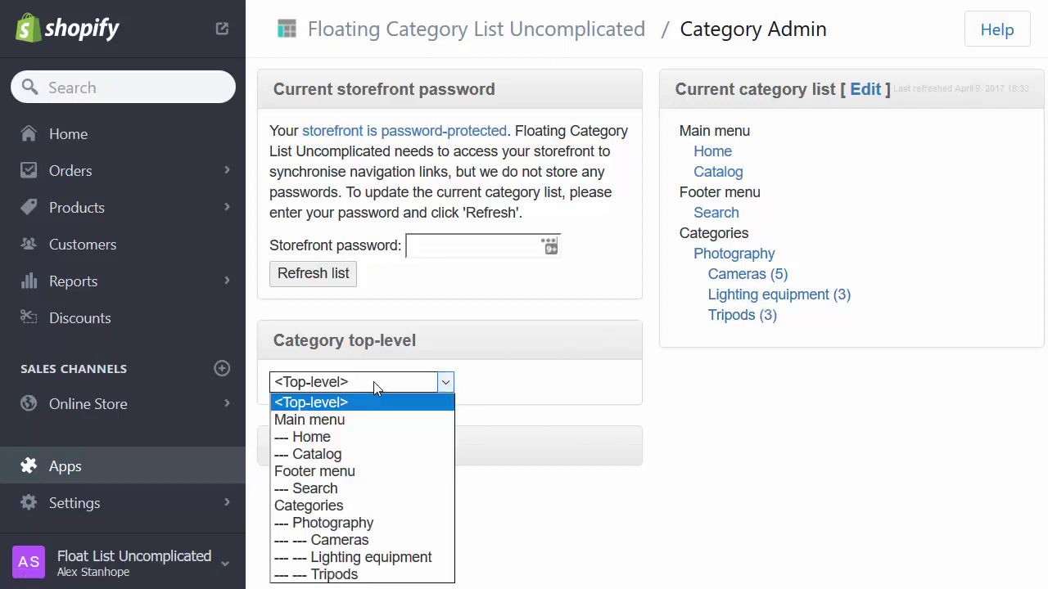
click(354, 504)
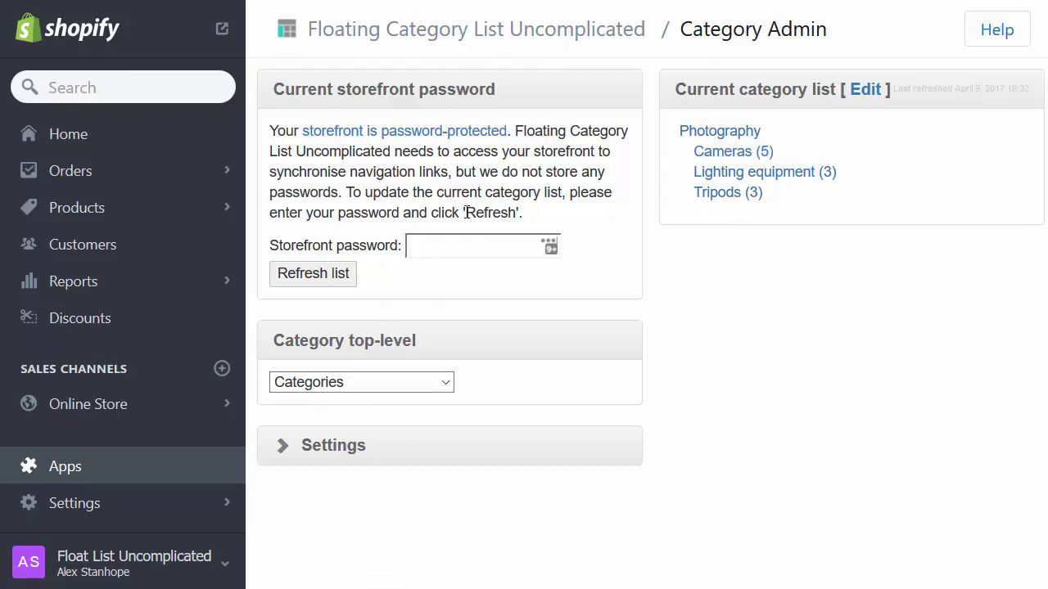
Step: Open the Cameras collection in the storefront from the current category list and look through its product page
click(445, 251)
click(733, 152)
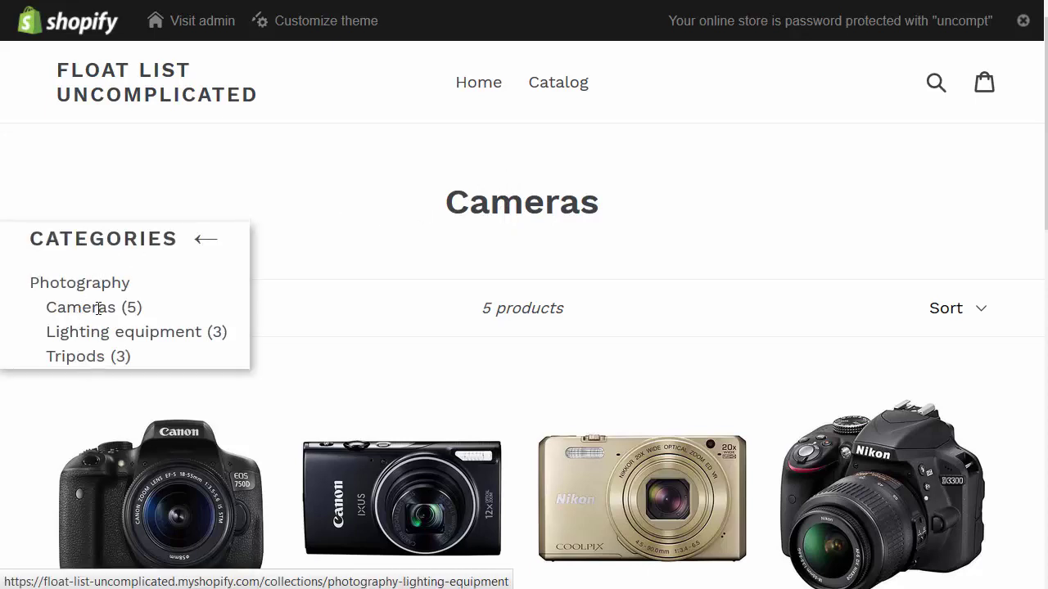
scroll(497, 317, down, 7)
scroll(625, 325, up, 7)
scroll(625, 325, down, 5)
scroll(622, 325, up, 5)
scroll(587, 302, down, 5)
scroll(582, 304, up, 5)
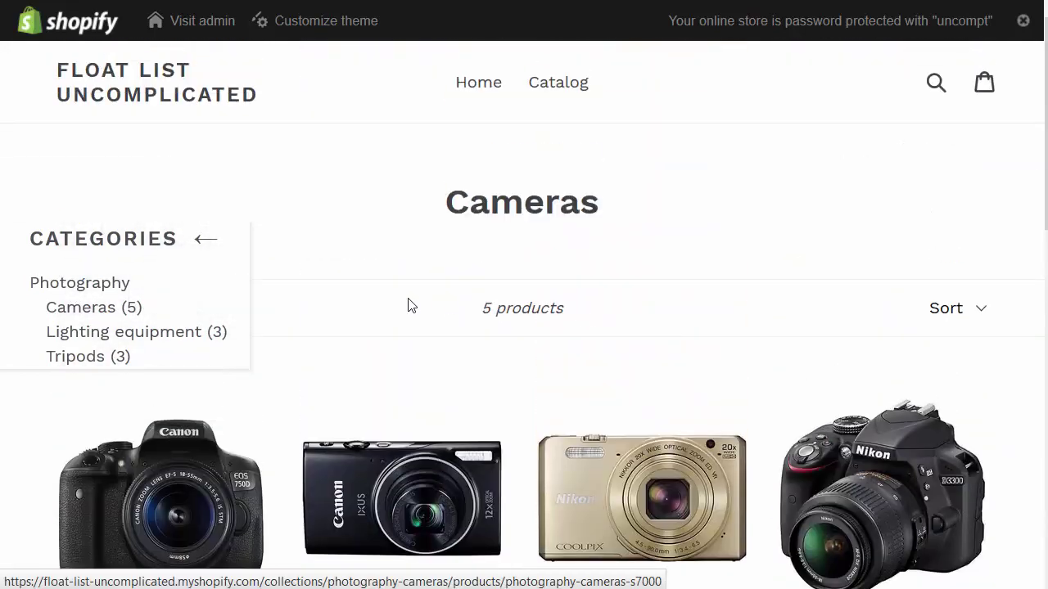
Step: Collapse and expand the floating Categories list twice on the Cameras page
click(205, 245)
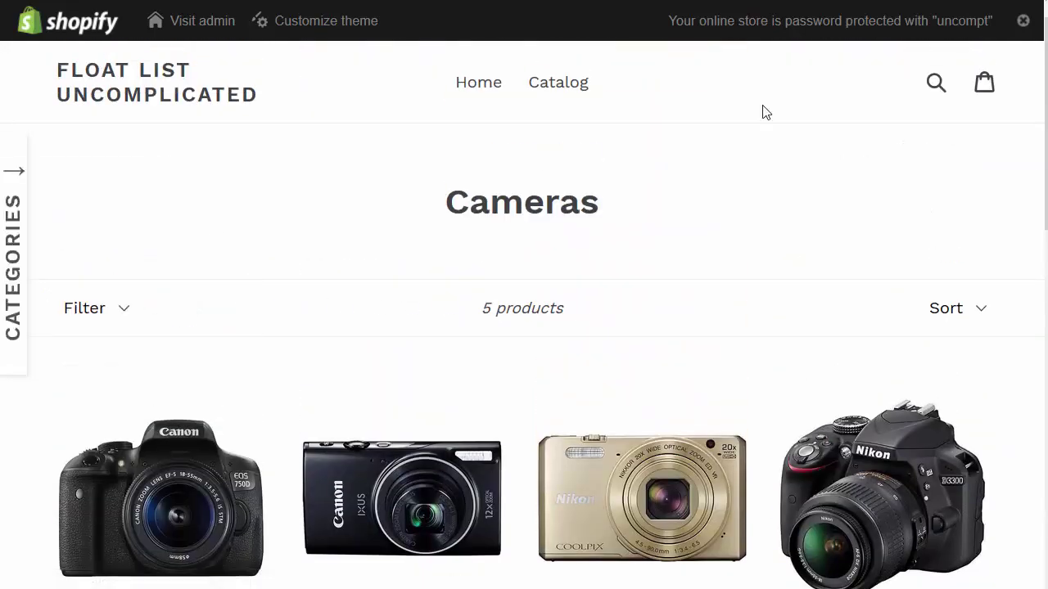
click(18, 177)
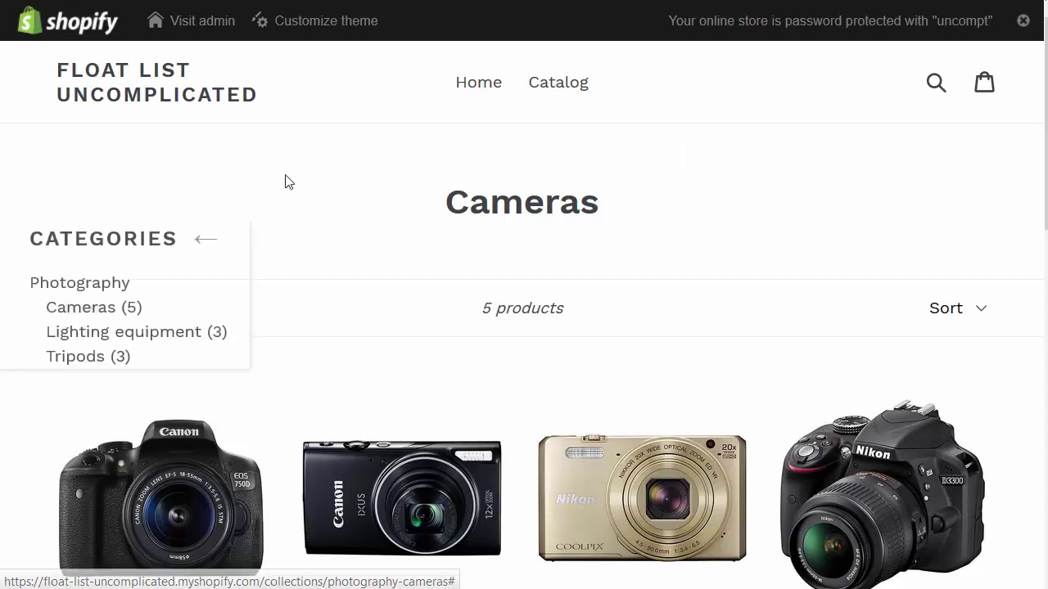
click(203, 241)
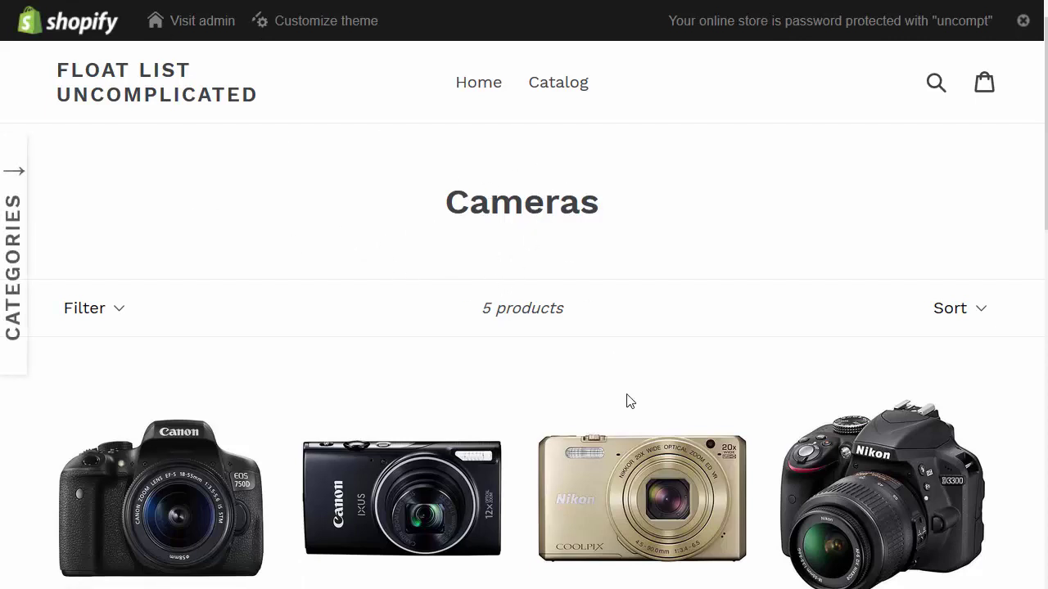
click(21, 178)
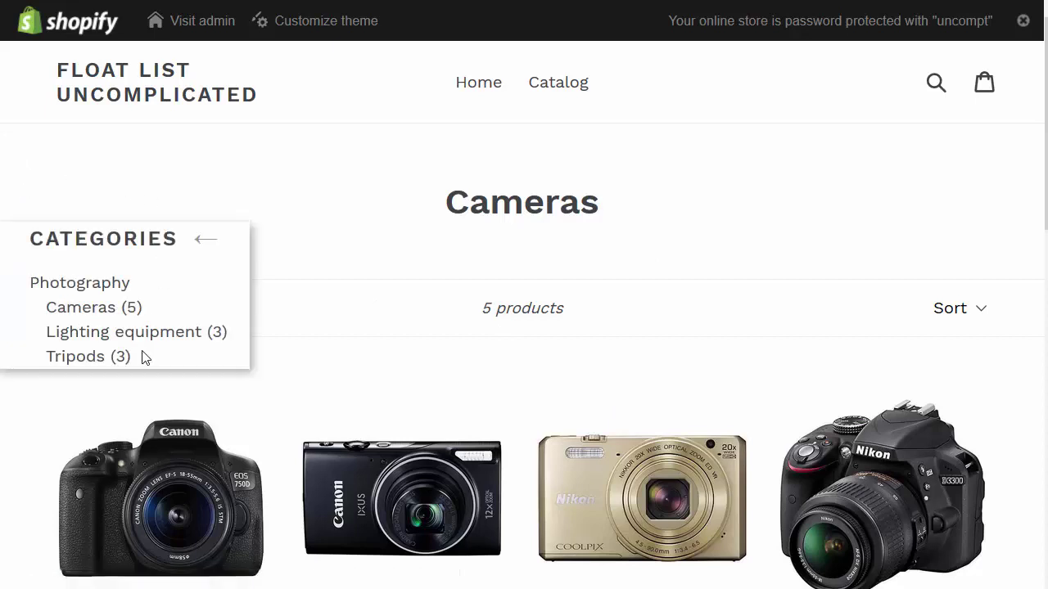
Step: Visit the Lighting equipment and Tripods collections from the floating list, and view the Tripods products with the list collapsed
click(109, 338)
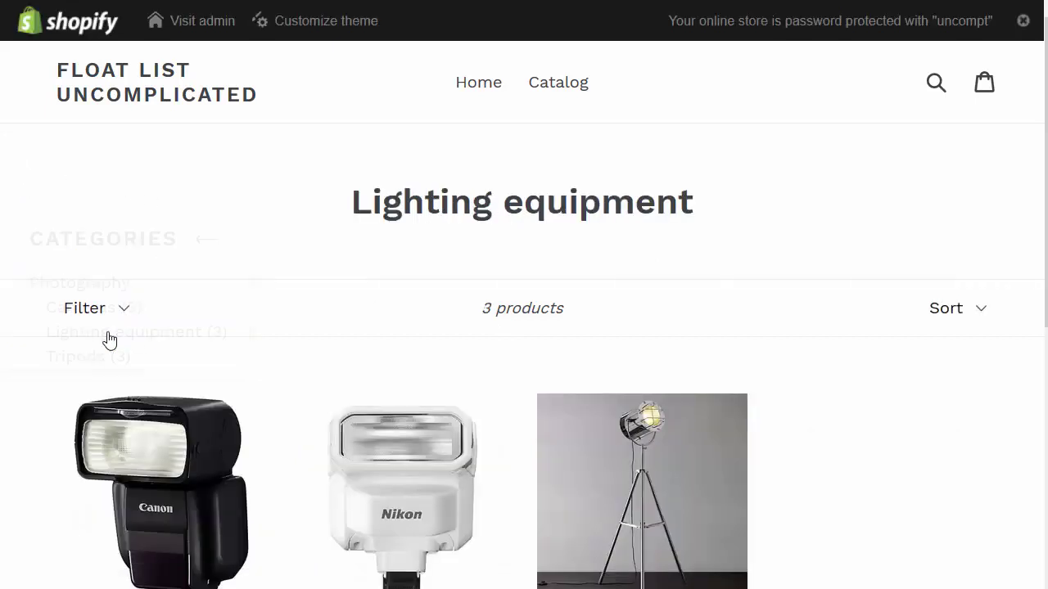
click(98, 364)
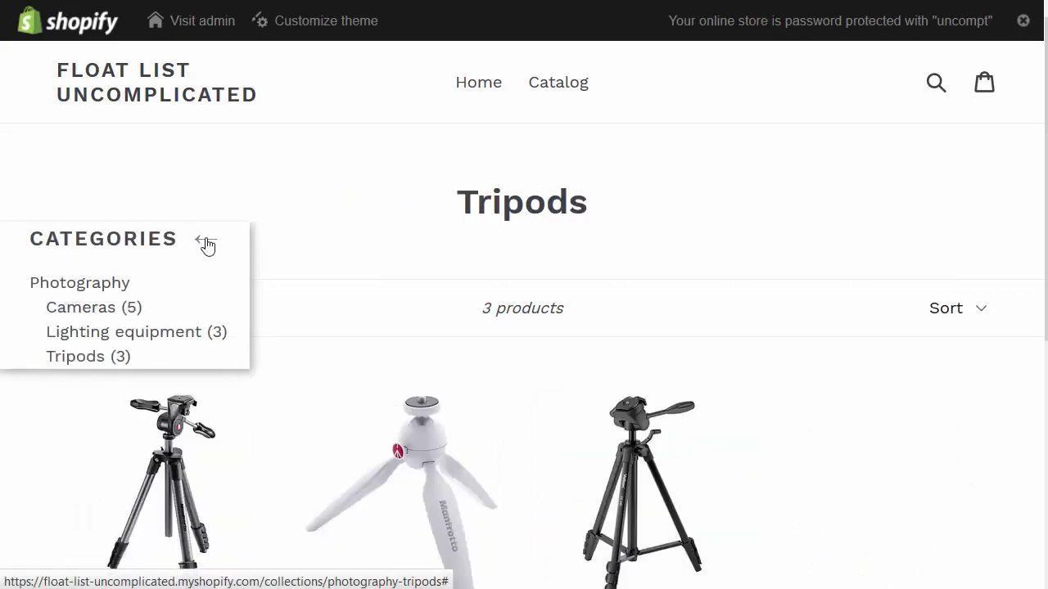
click(205, 238)
scroll(860, 227, down, 4)
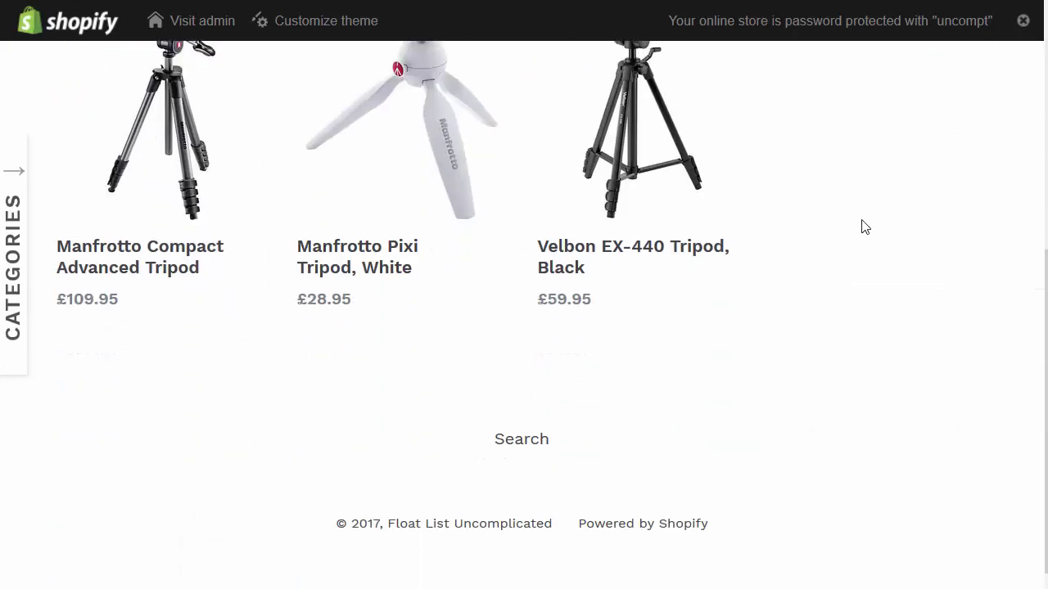
scroll(863, 227, up, 4)
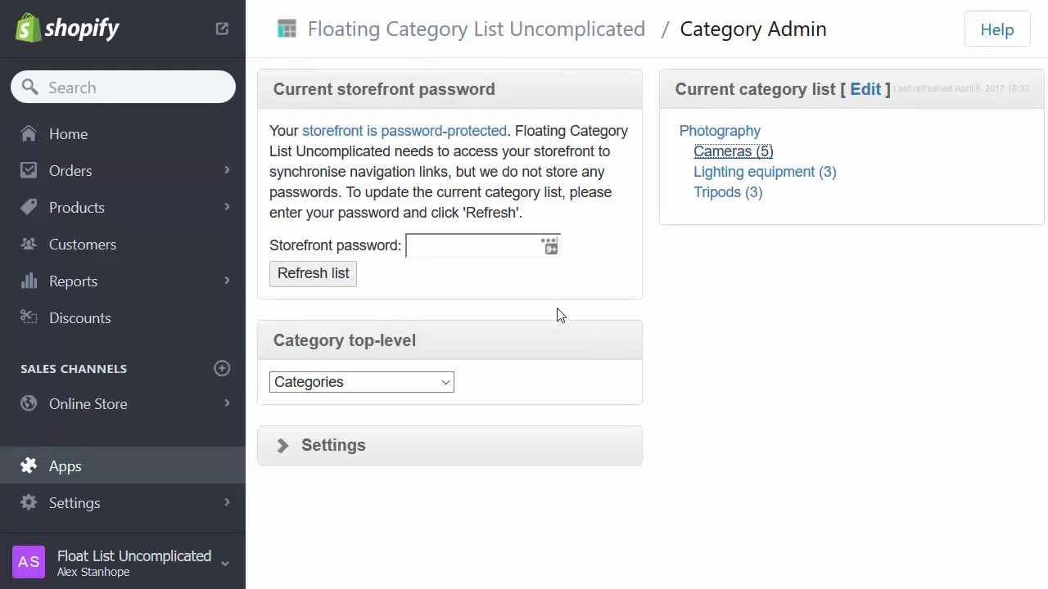
Step: Return to the store admin and review the existing collections and navigation menus
click(95, 205)
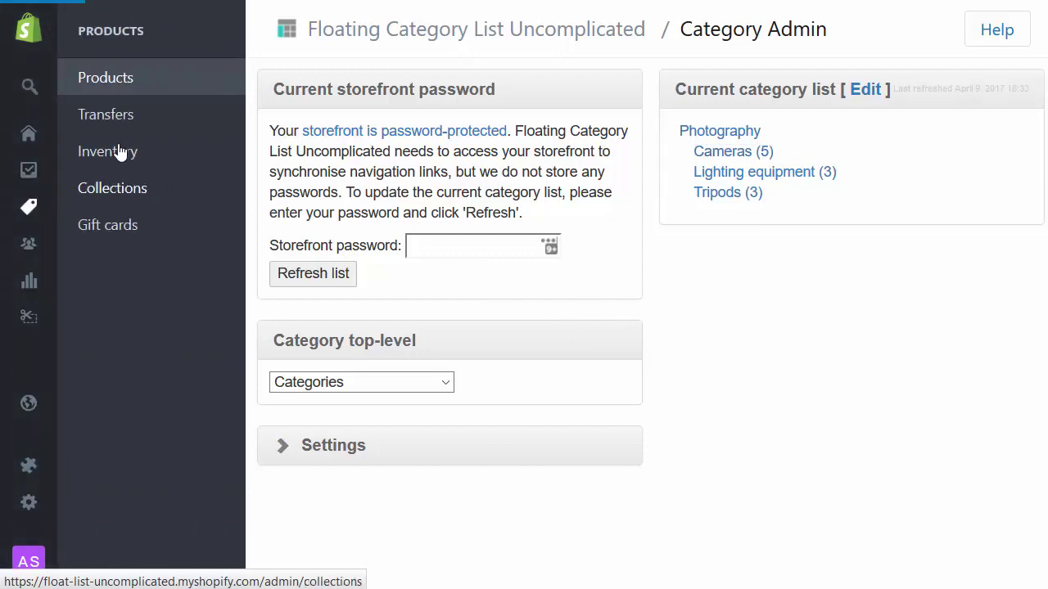
click(127, 190)
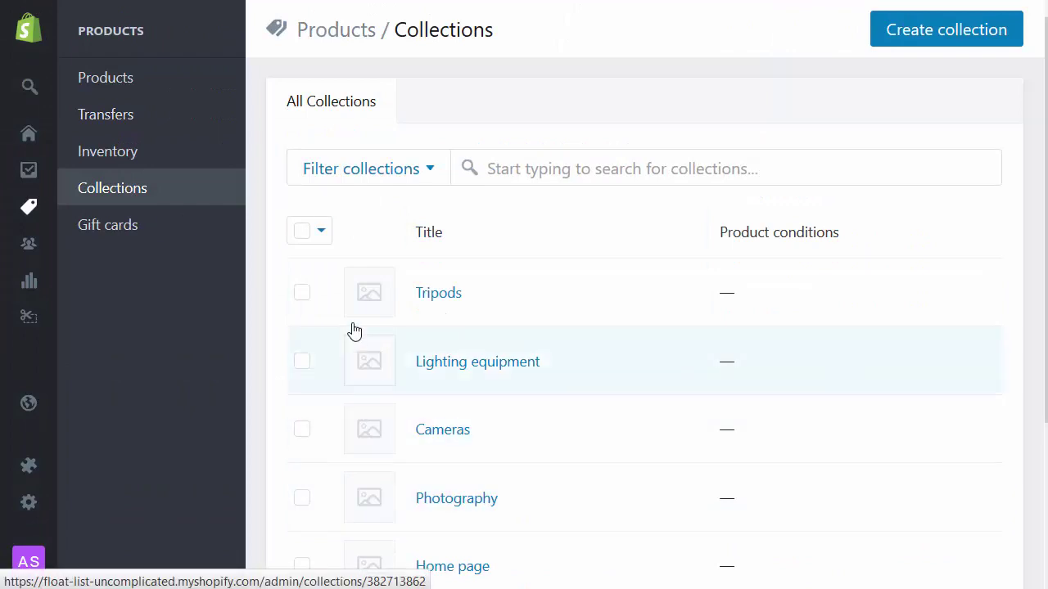
mouse_move(41, 320)
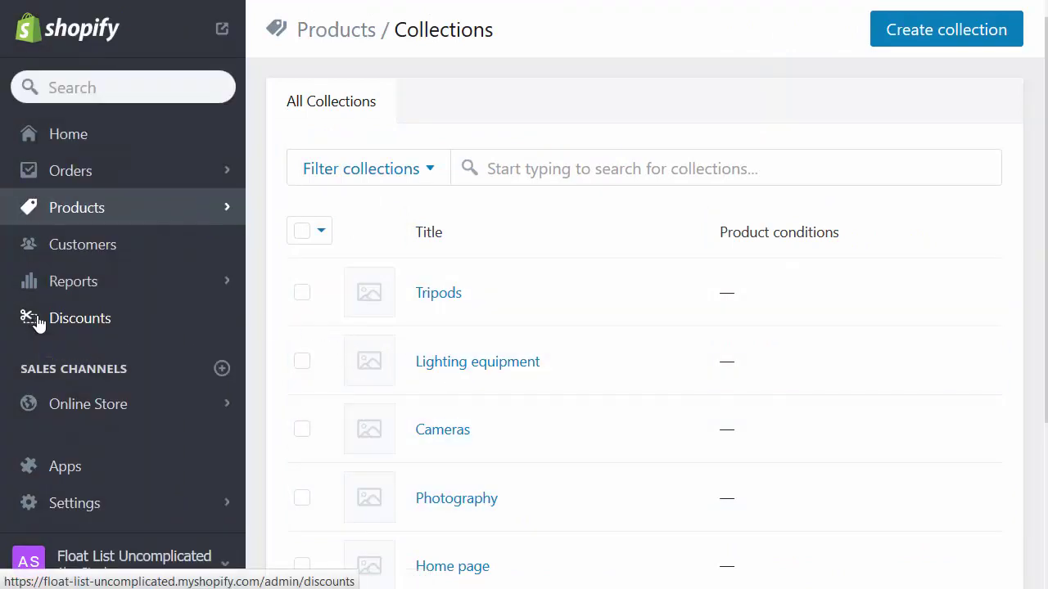
click(80, 405)
click(147, 195)
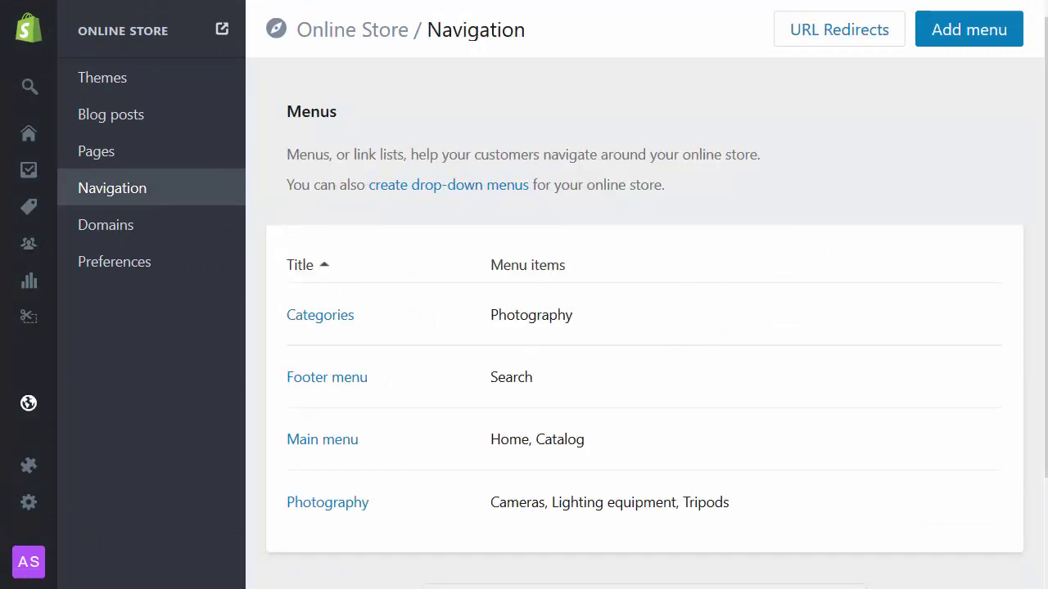
mouse_move(33, 243)
Step: Create a collection titled Technology with manually selected products, show its website SEO fields and save it
click(77, 205)
click(114, 190)
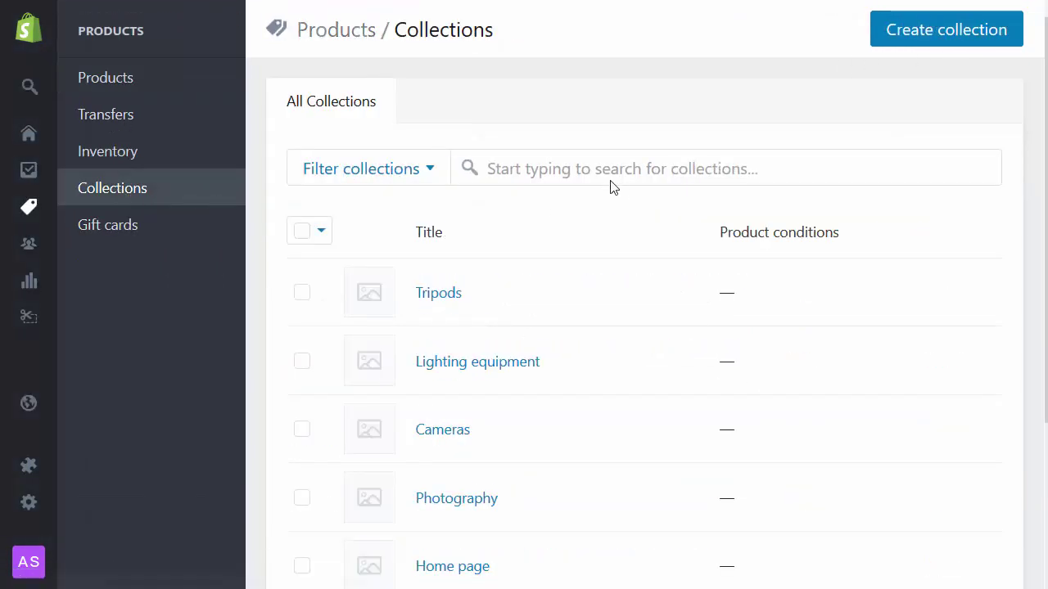
click(909, 31)
click(582, 145)
text(Technology)
scroll(529, 352, down, 4)
click(639, 533)
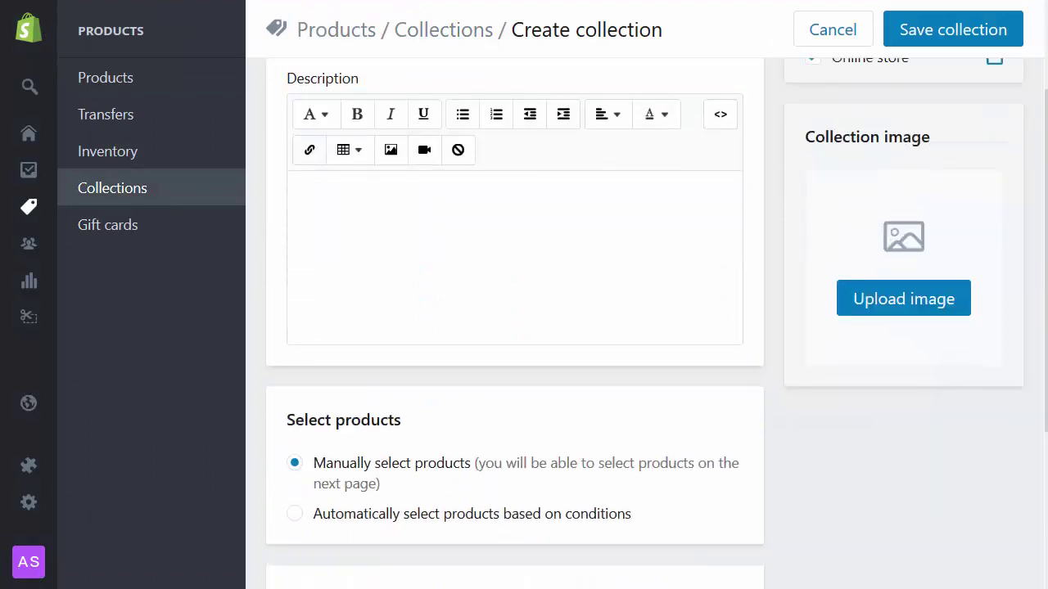
click(690, 378)
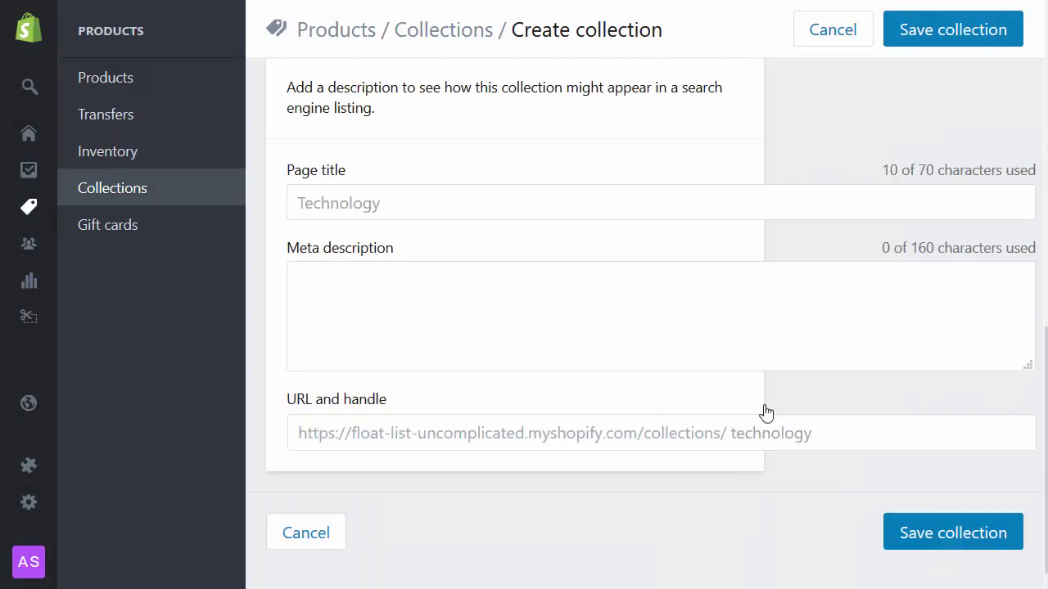
click(953, 533)
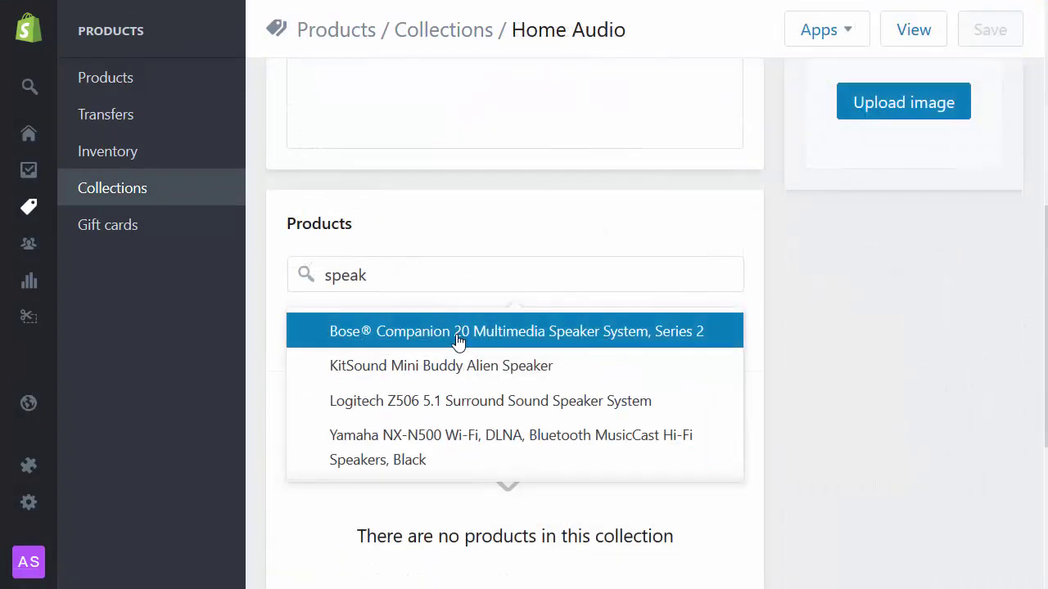
Step: Add the Bose Companion 20, KitSound Mini Buddy, Logitech Z506 and Yamaha NX-N500 speakers to the Home Audio collection
click(459, 331)
click(508, 366)
click(589, 401)
click(713, 458)
click(786, 430)
scroll(870, 363, down, 4)
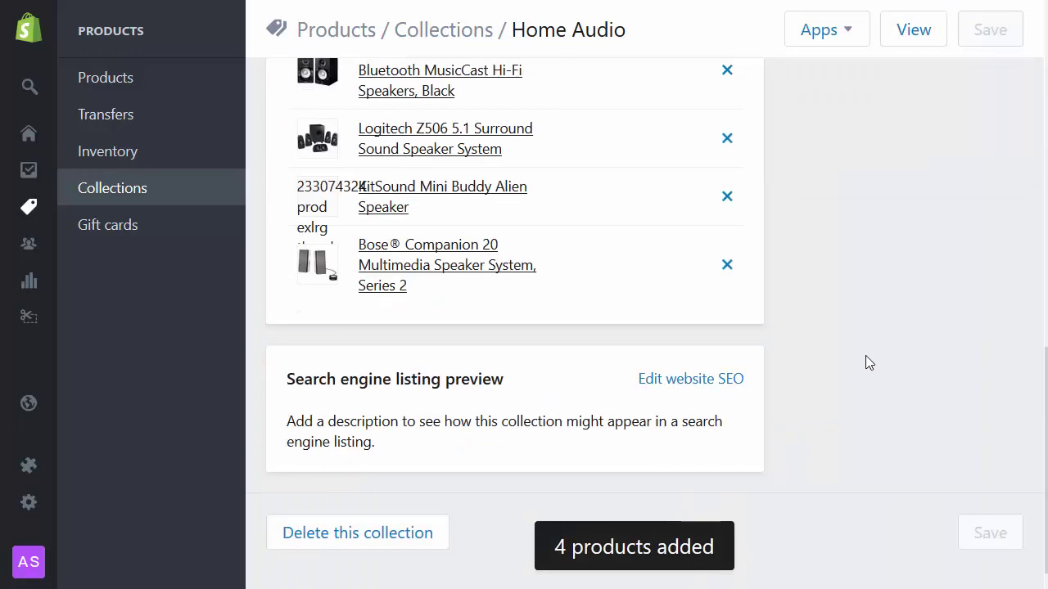
scroll(865, 362, up, 10)
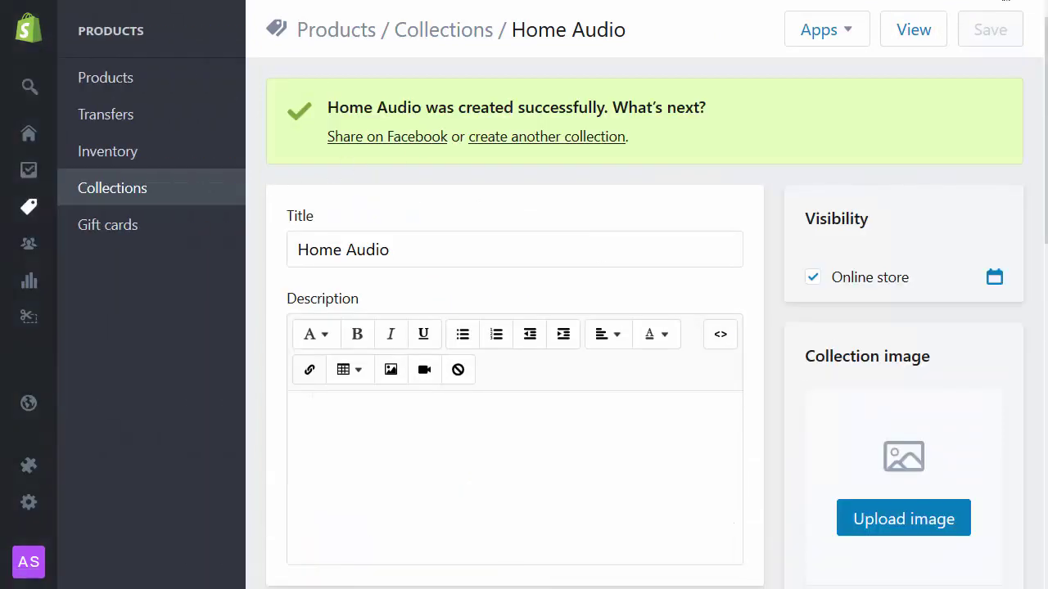
Step: Check the updated collections list and the online store's navigation menus
click(107, 193)
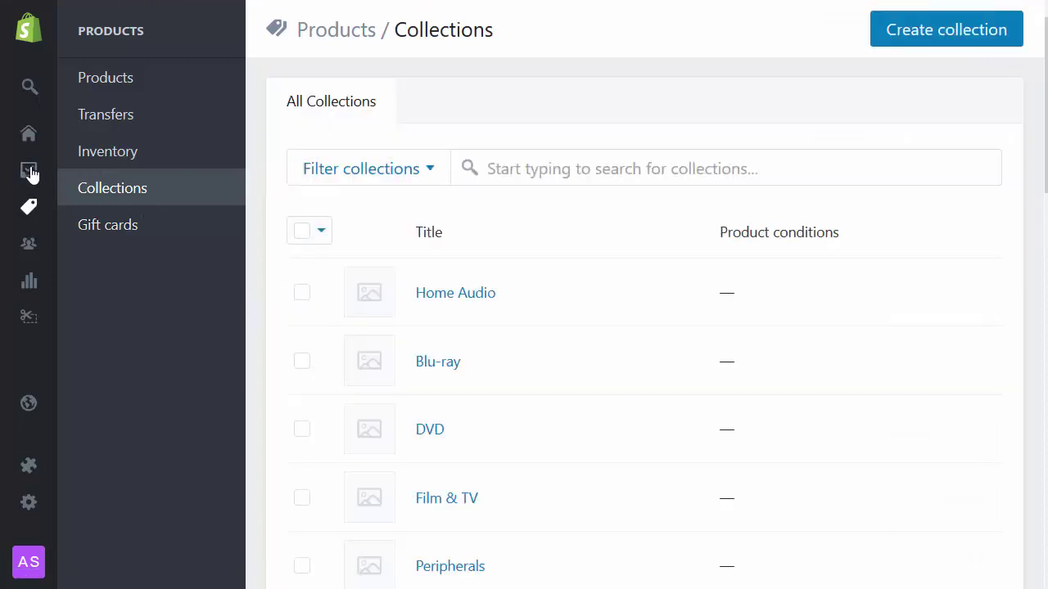
mouse_move(30, 344)
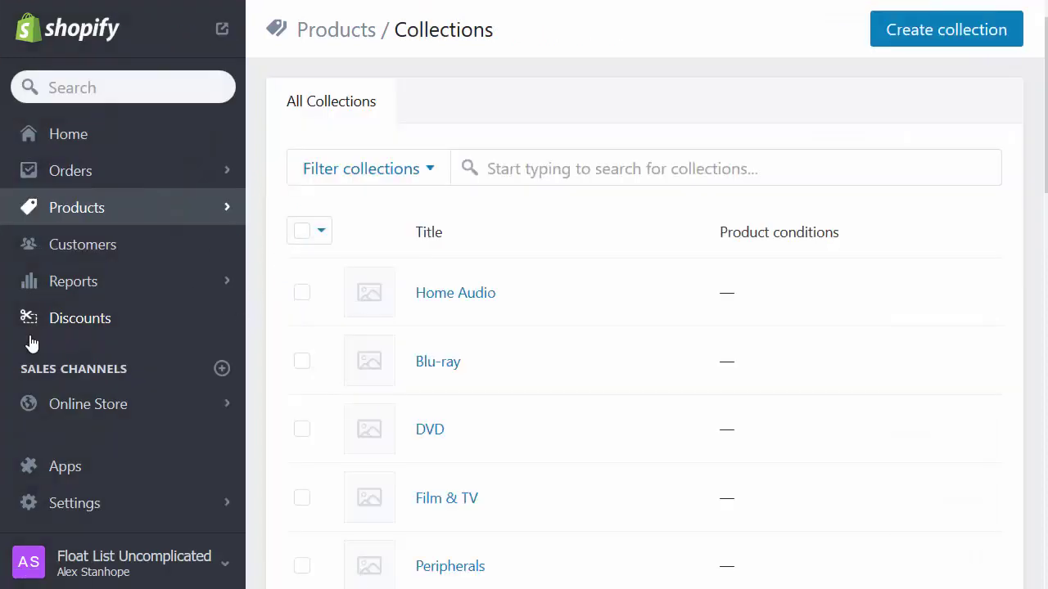
click(66, 416)
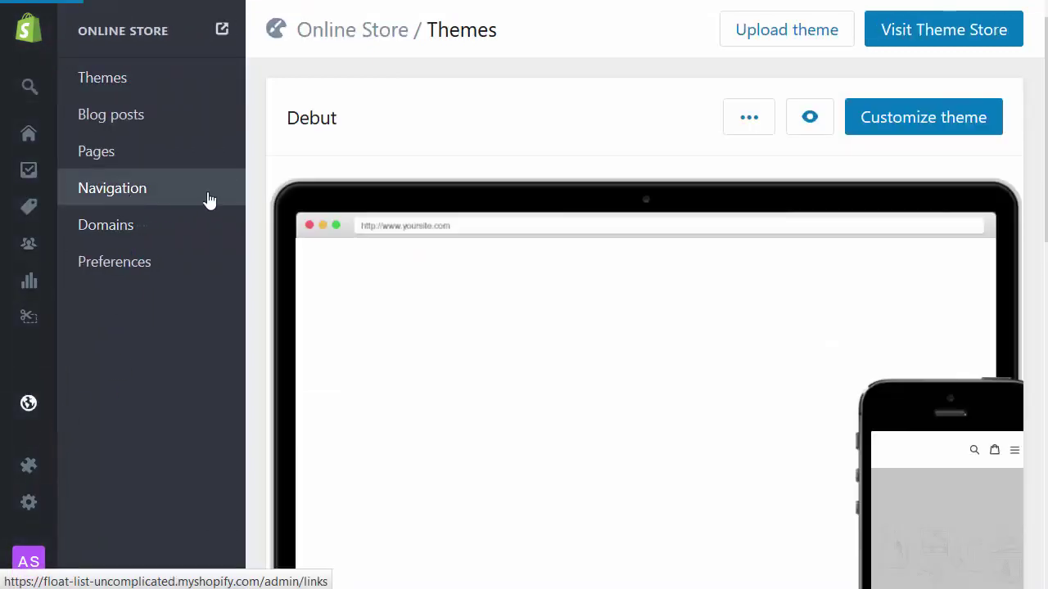
click(209, 200)
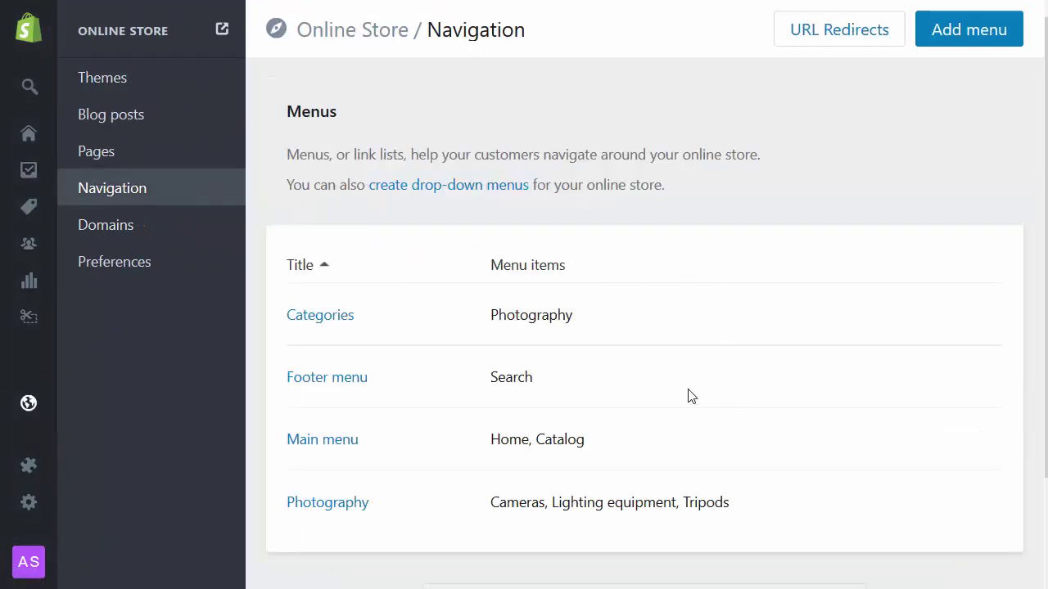
scroll(808, 300, down, 2)
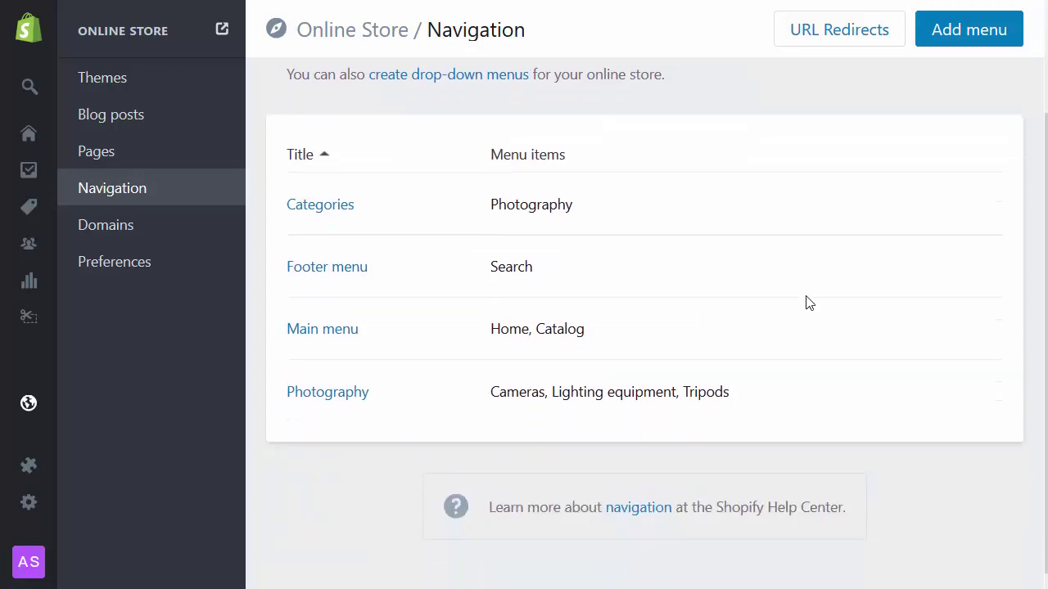
scroll(807, 300, up, 2)
Step: Open the Floating Category List Uncomplicated app, enter the storefront password and refresh the category list
click(31, 471)
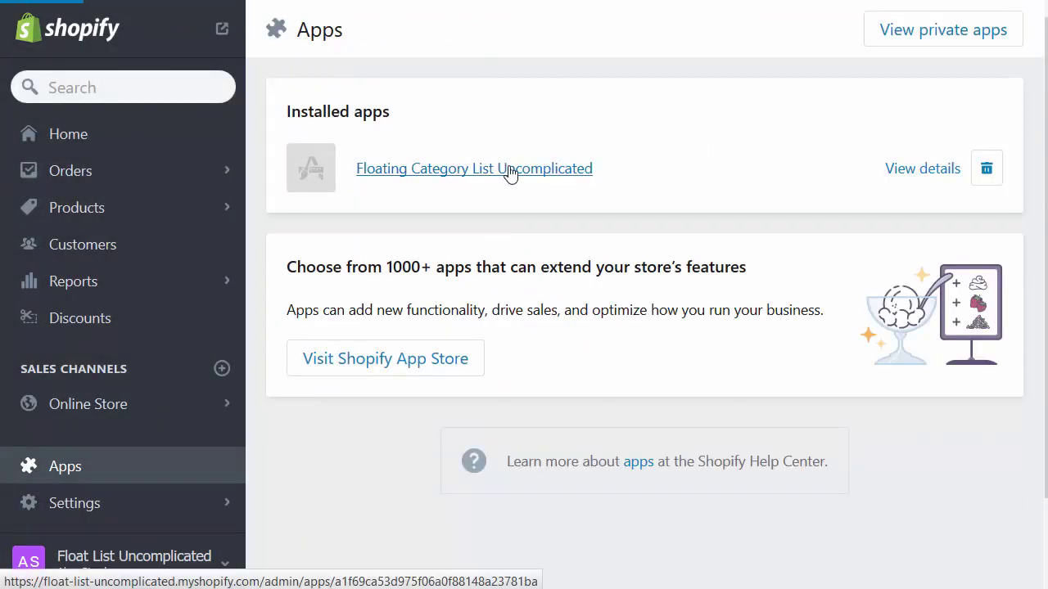
click(513, 169)
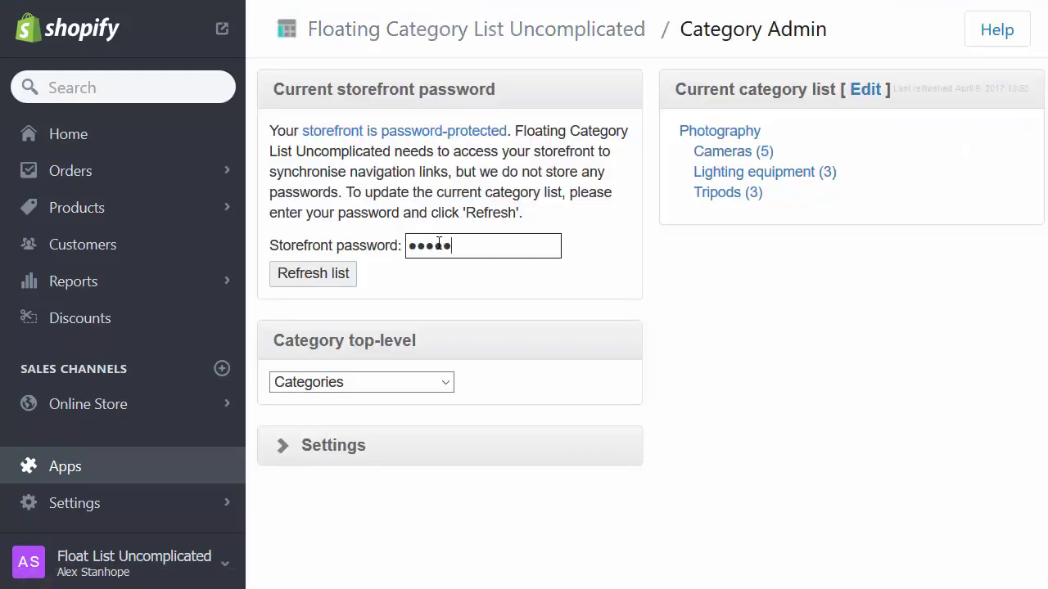
text(••)
key(Return)
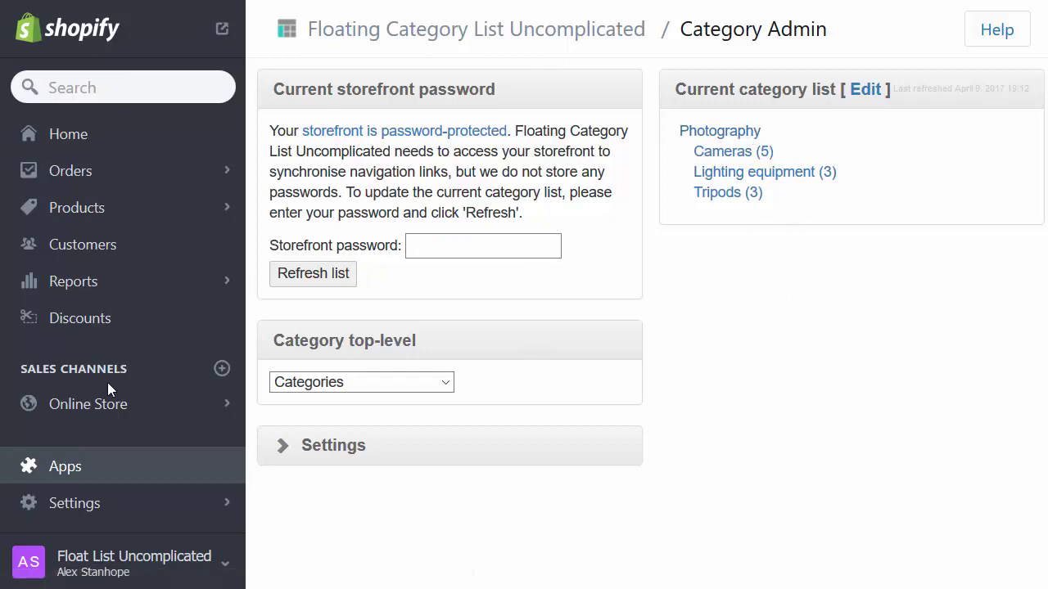
Step: Start a new menu named Technology in the online store's navigation settings
click(105, 404)
click(118, 193)
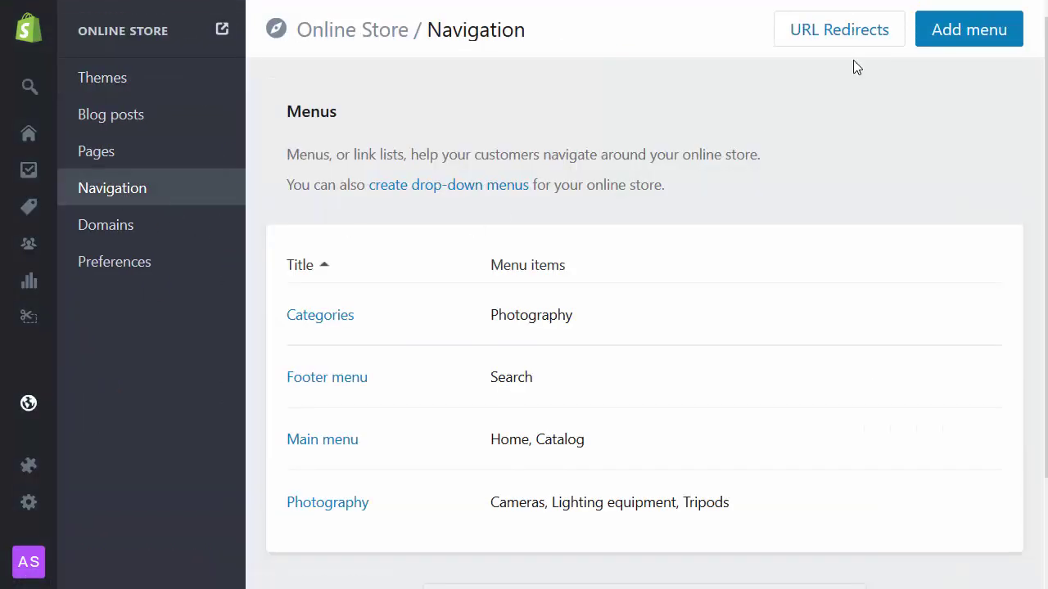
click(966, 36)
click(458, 202)
text(Technology)
scroll(500, 388, down, 3)
Step: Name the Technology menu's three items Computers, Mobile Phones and Peripherals
click(376, 344)
text(Co)
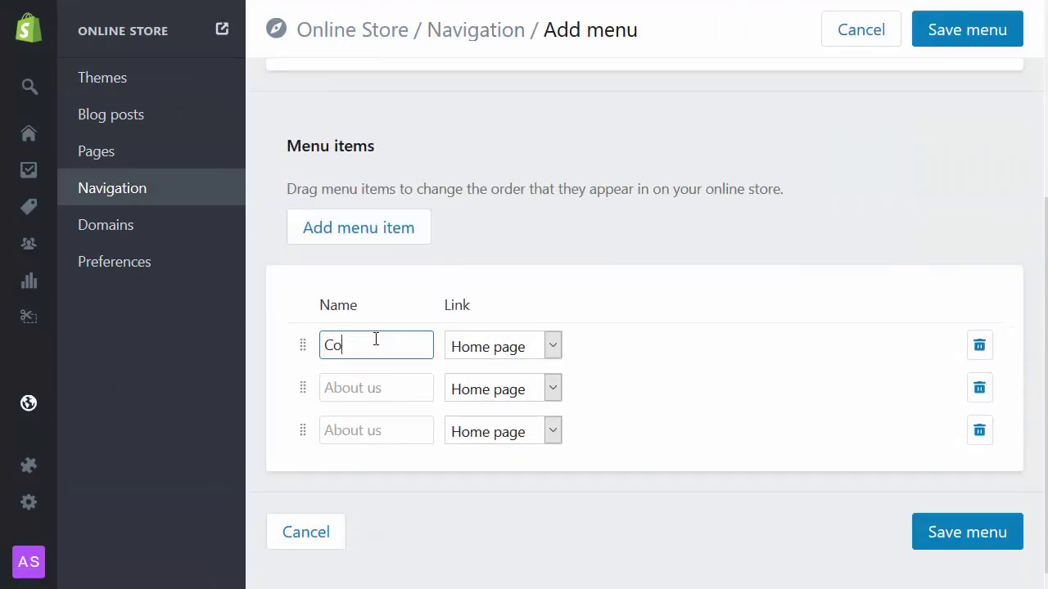
text(mputers)
click(379, 390)
text(Mobile Phones)
click(357, 432)
text(Peripherals)
Step: Set the links of the Computers, Mobile Phones and Peripherals menu items to collections
click(503, 346)
click(491, 390)
click(503, 393)
click(491, 437)
click(503, 438)
click(505, 481)
click(663, 351)
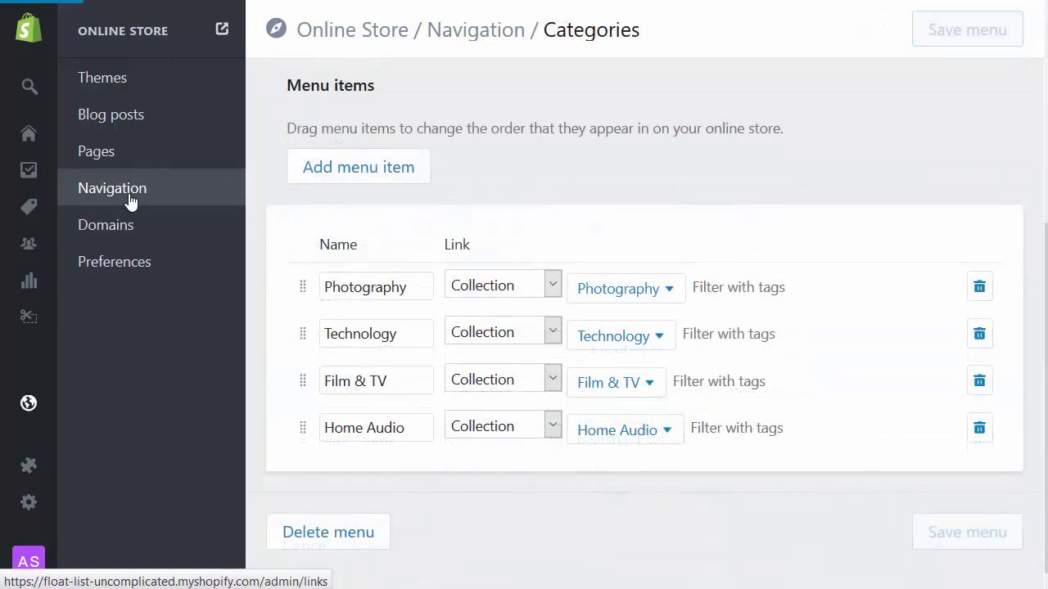
Step: Check the category list in the Floating Category List Uncomplicated app and return to the online store's navigation settings
click(129, 199)
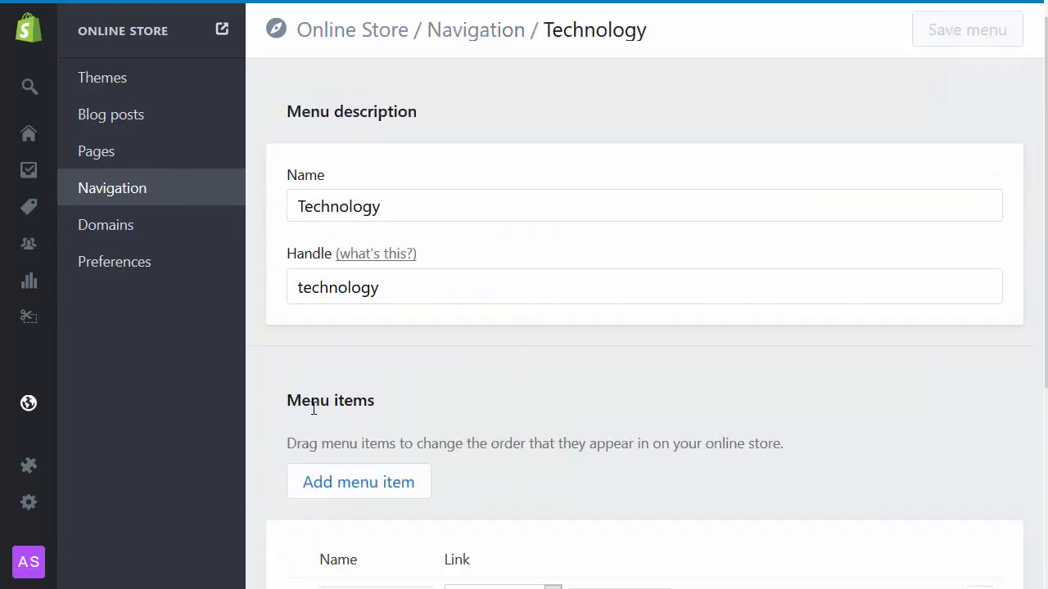
click(28, 467)
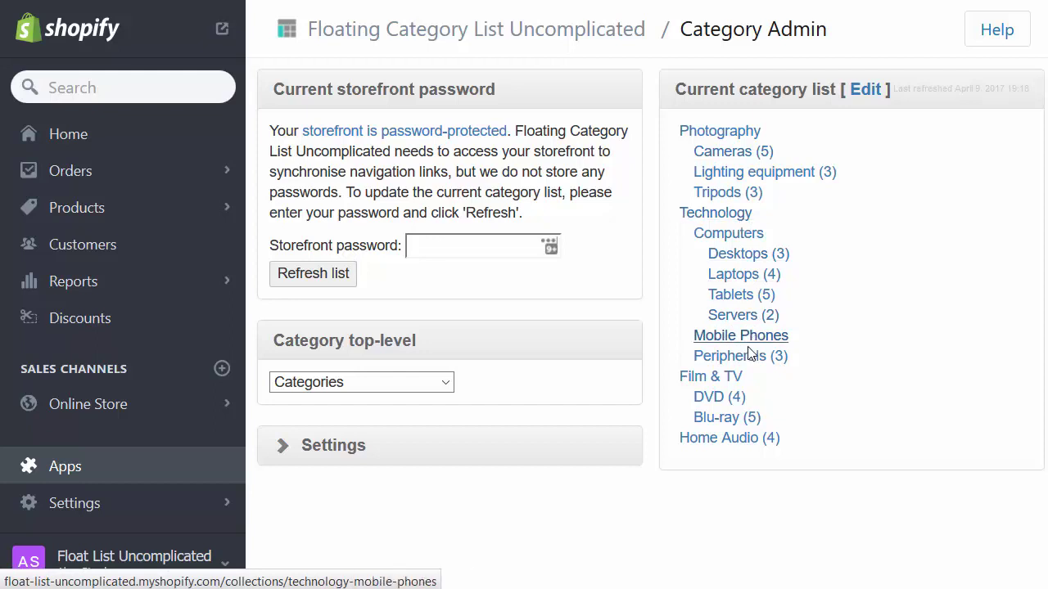
click(88, 404)
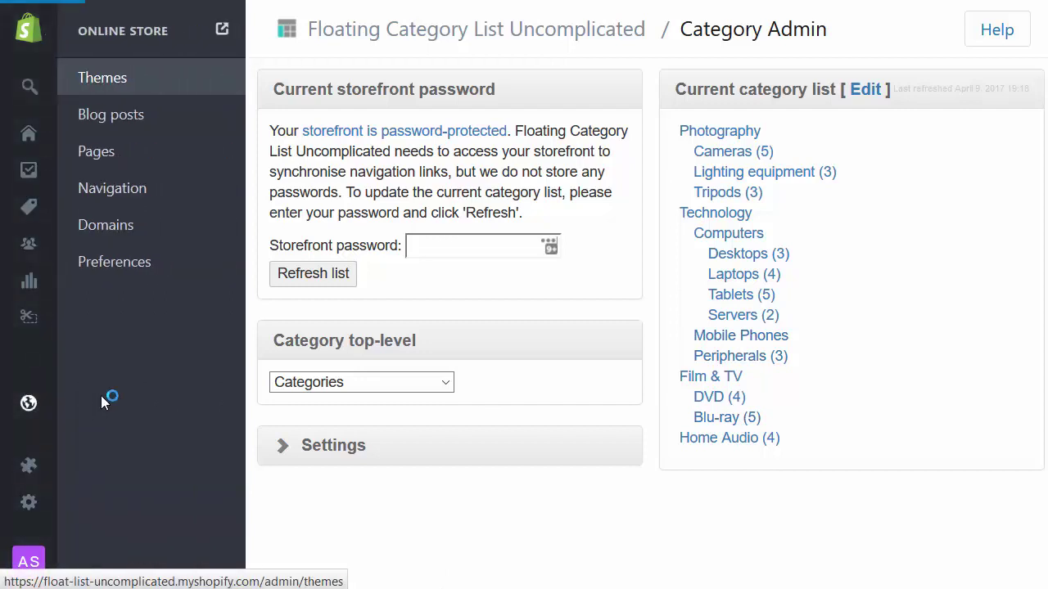
click(122, 189)
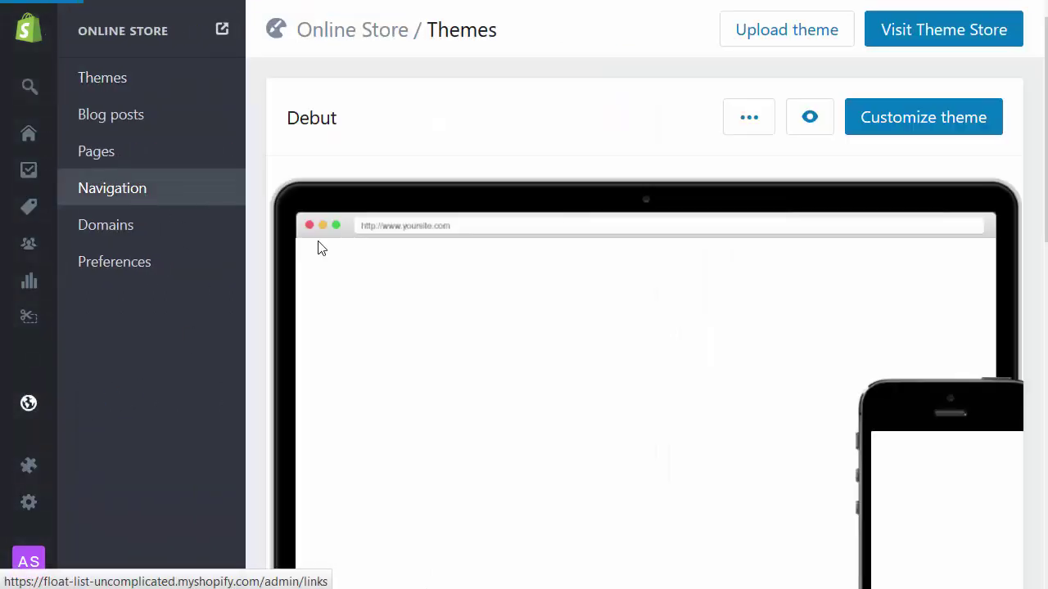
Step: Check the name, handle and item links of the Mobile phones navigation menu
scroll(696, 305, down, 5)
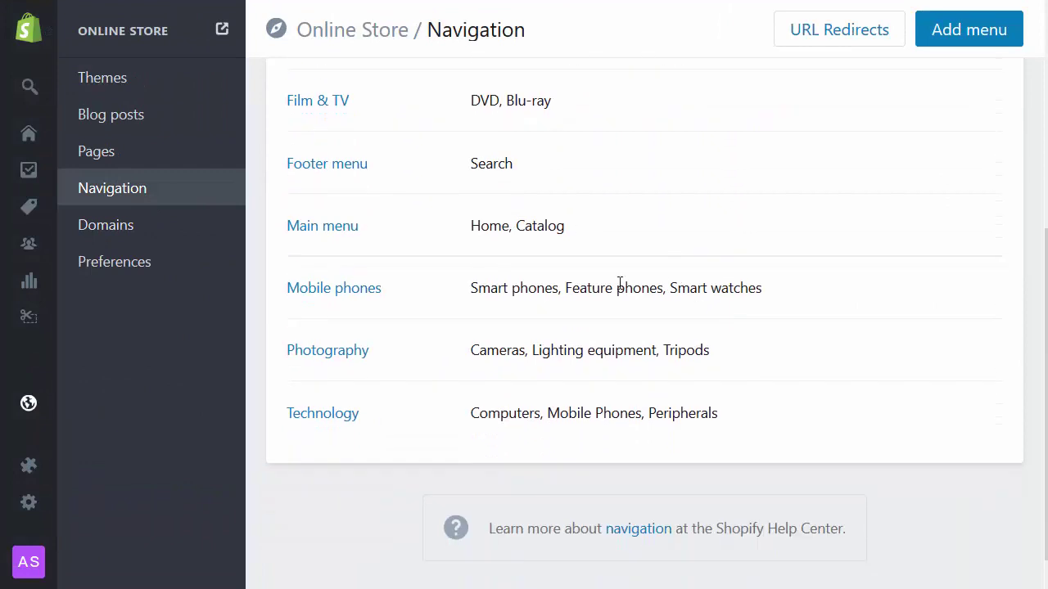
click(349, 292)
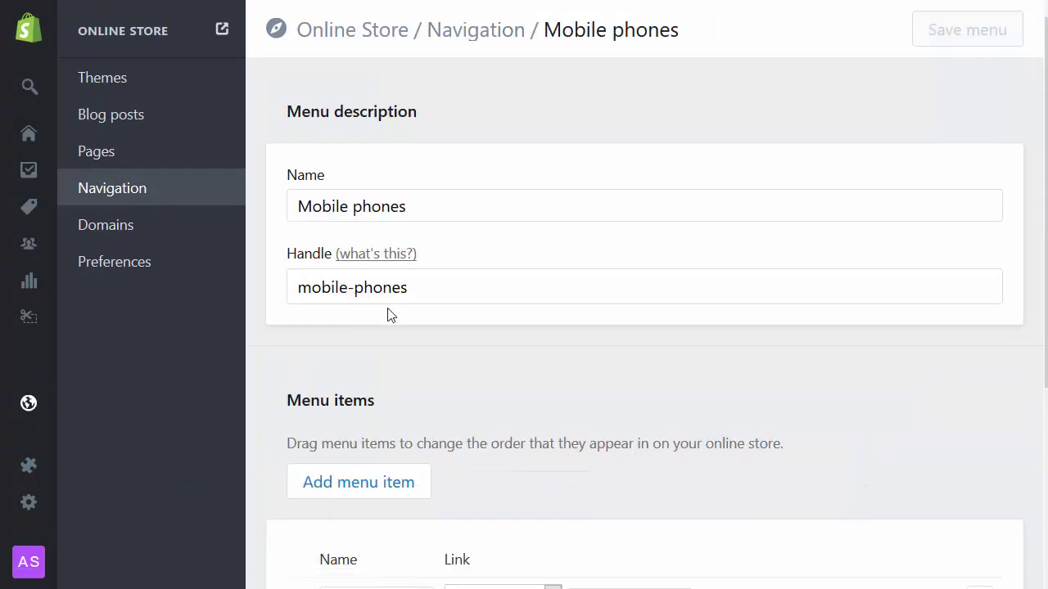
scroll(701, 333, down, 3)
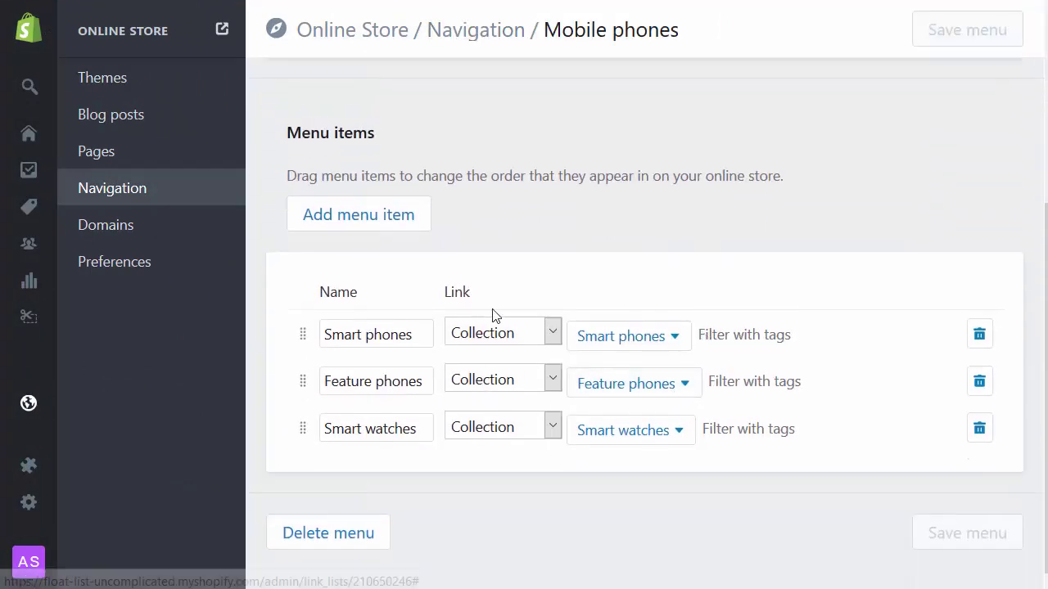
scroll(562, 475, up, 3)
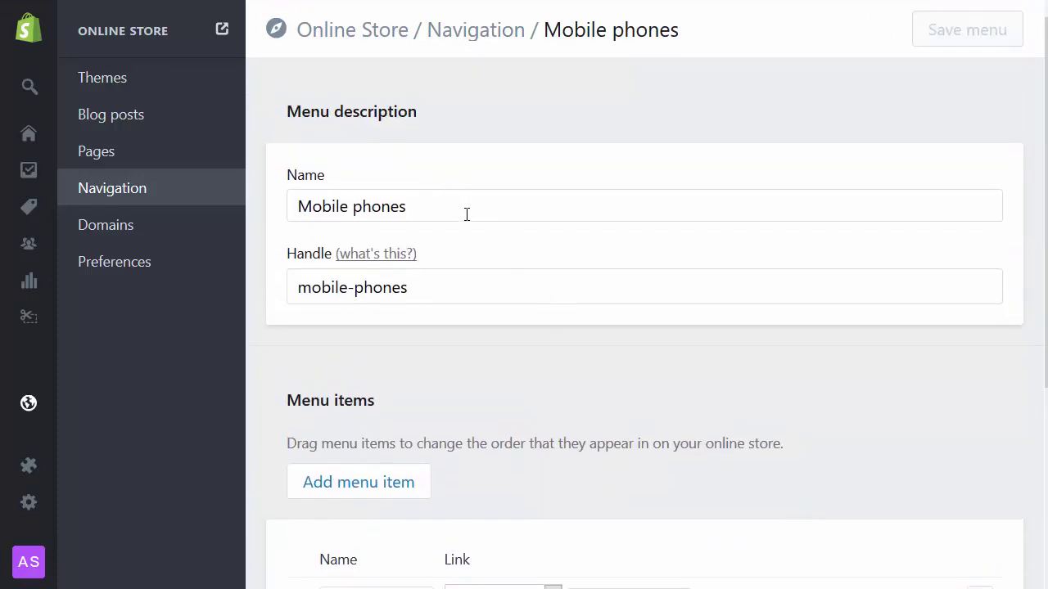
drag(466, 213, 249, 196)
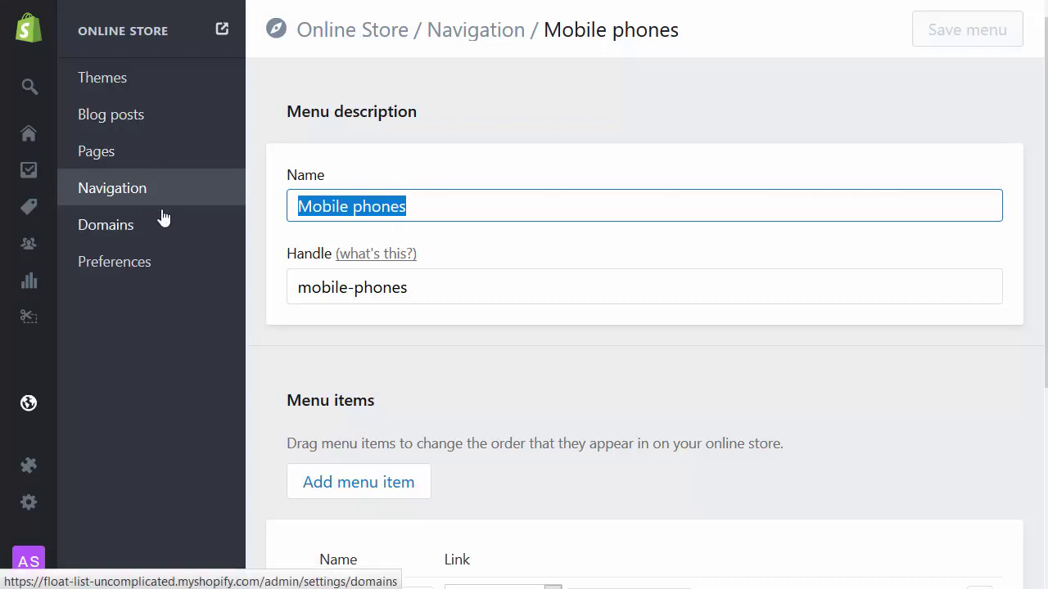
Step: Rename the Technology menu's second item to "Mobile phones", save the menu and return to the navigation menu list
click(90, 195)
scroll(614, 360, down, 3)
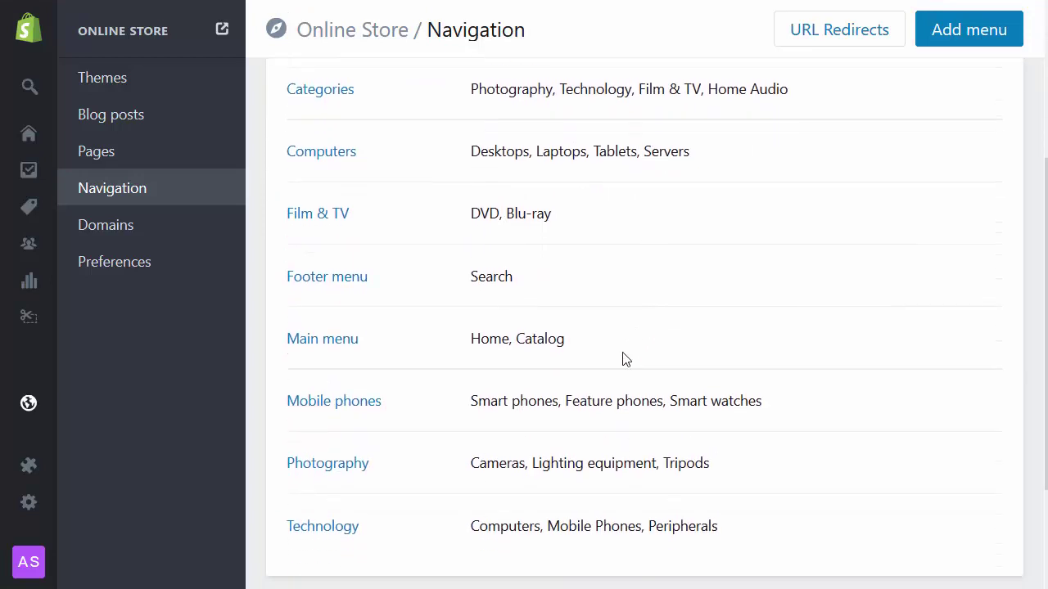
click(342, 532)
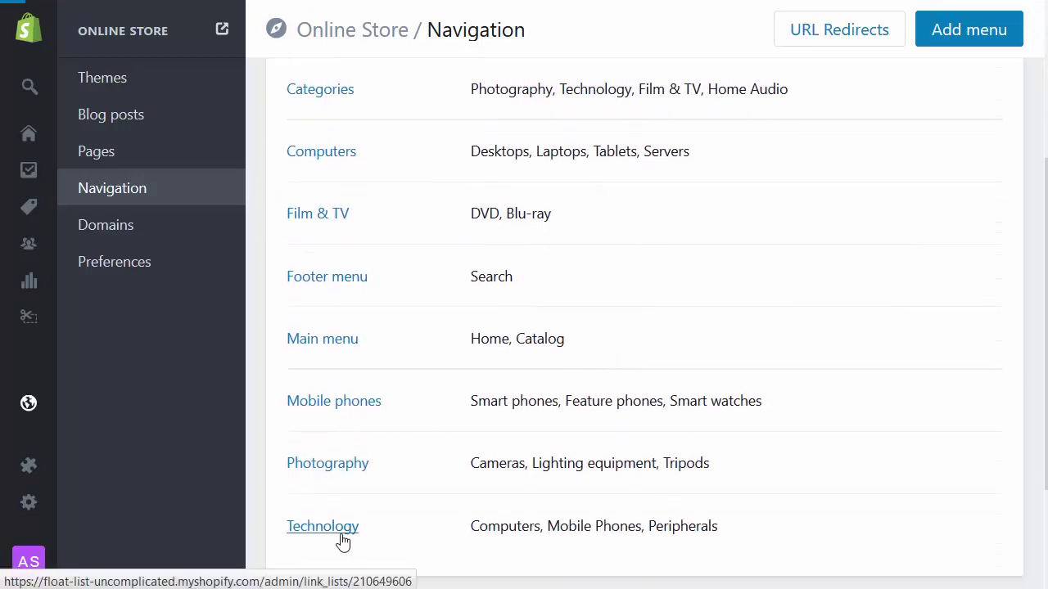
scroll(473, 409, down, 3)
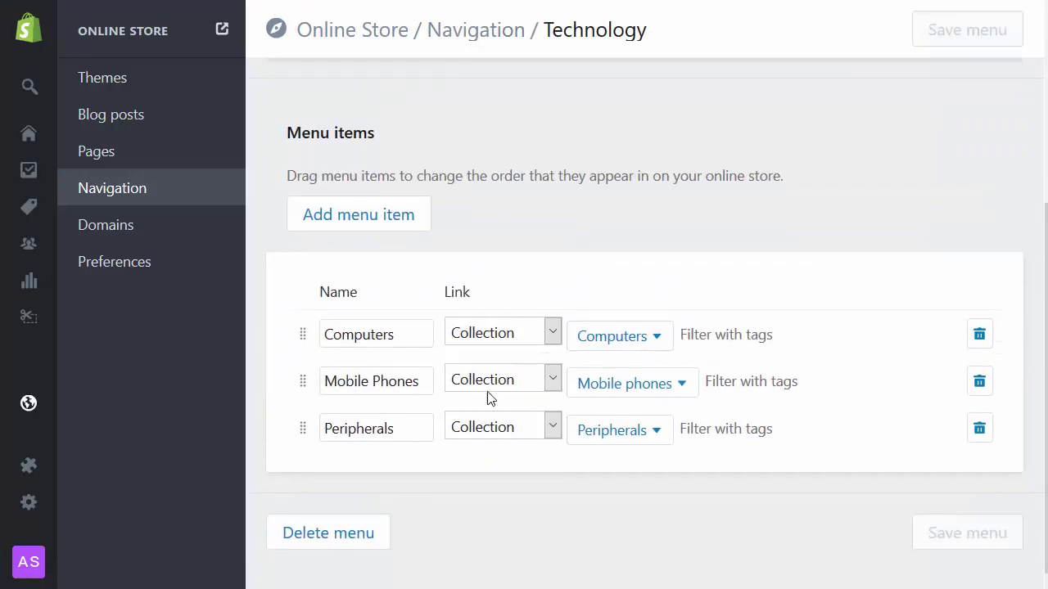
drag(408, 382, 334, 376)
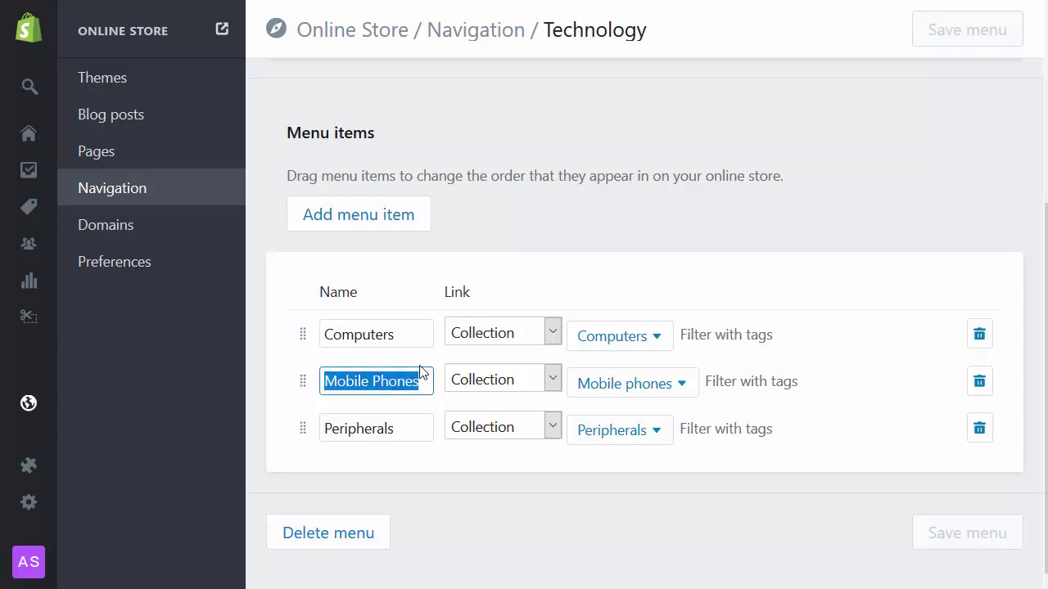
text(Mobile phones)
click(973, 32)
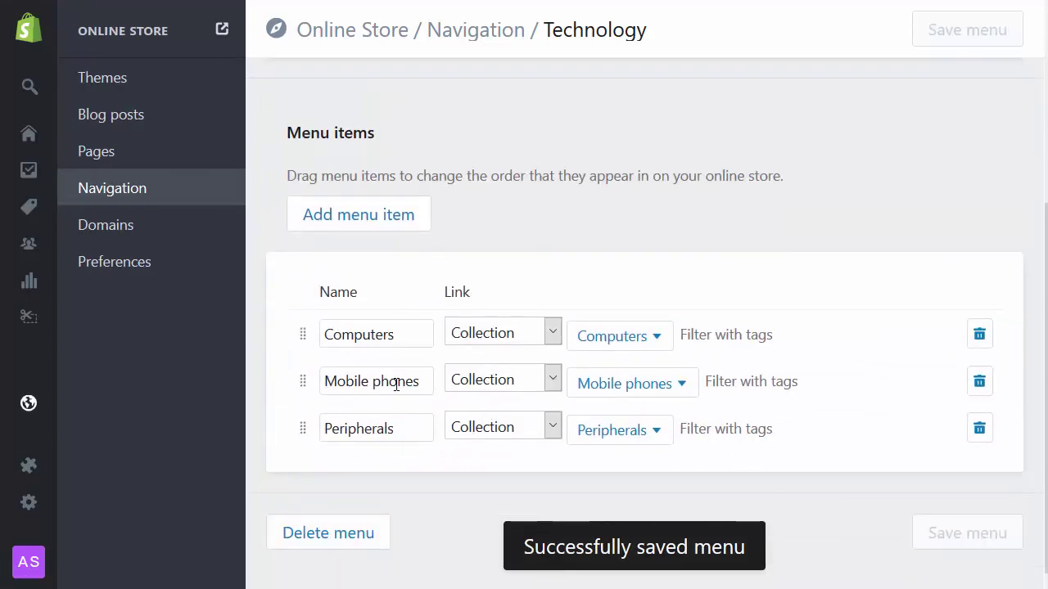
click(122, 189)
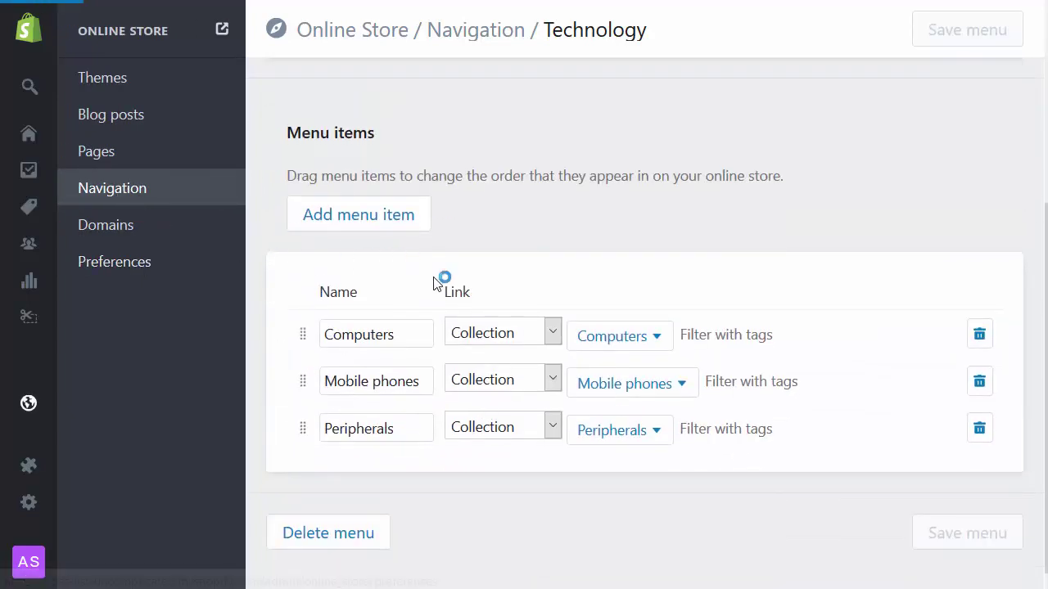
scroll(458, 342, down, 3)
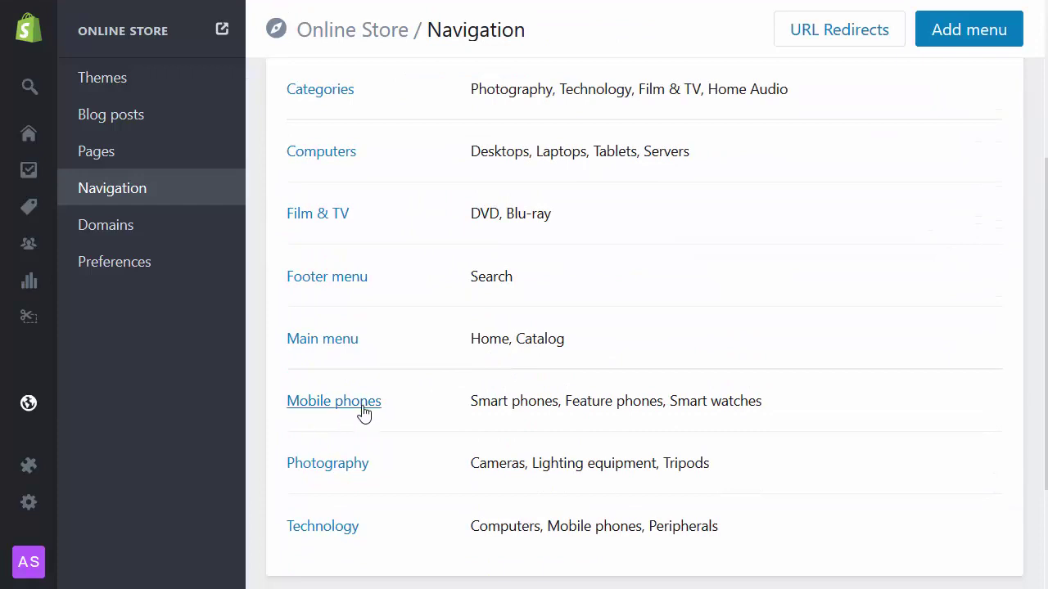
Step: Open the Floating Category List Uncomplicated app and refresh the category list with the storefront password
mouse_move(32, 466)
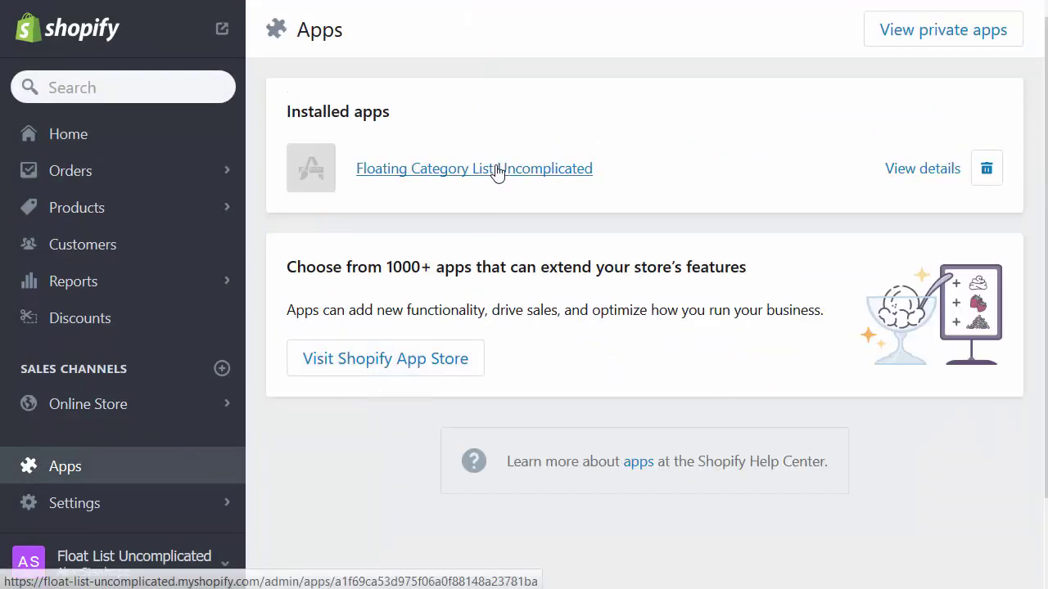
click(497, 172)
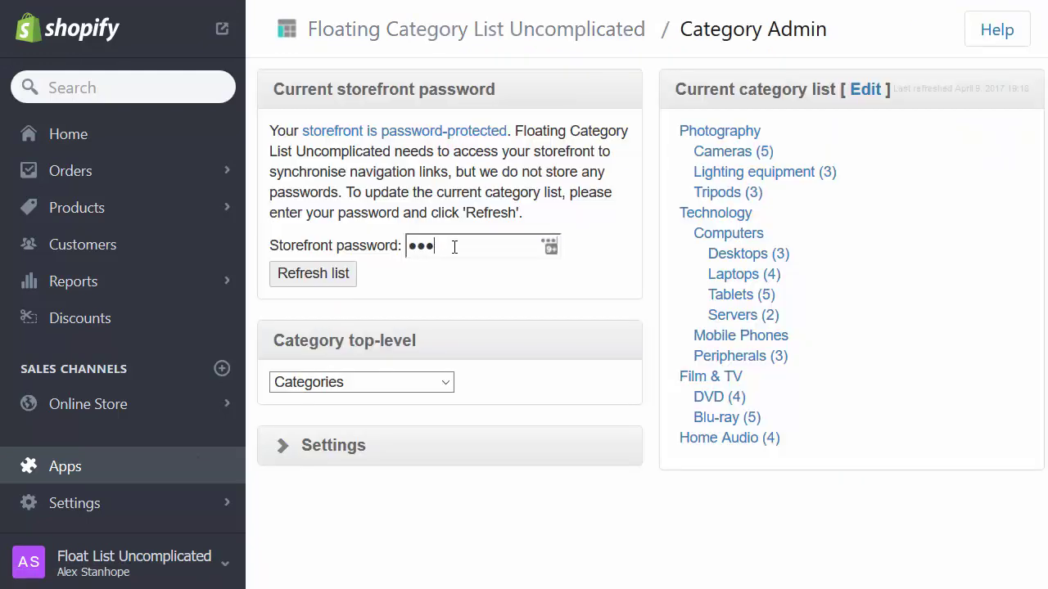
key(Return)
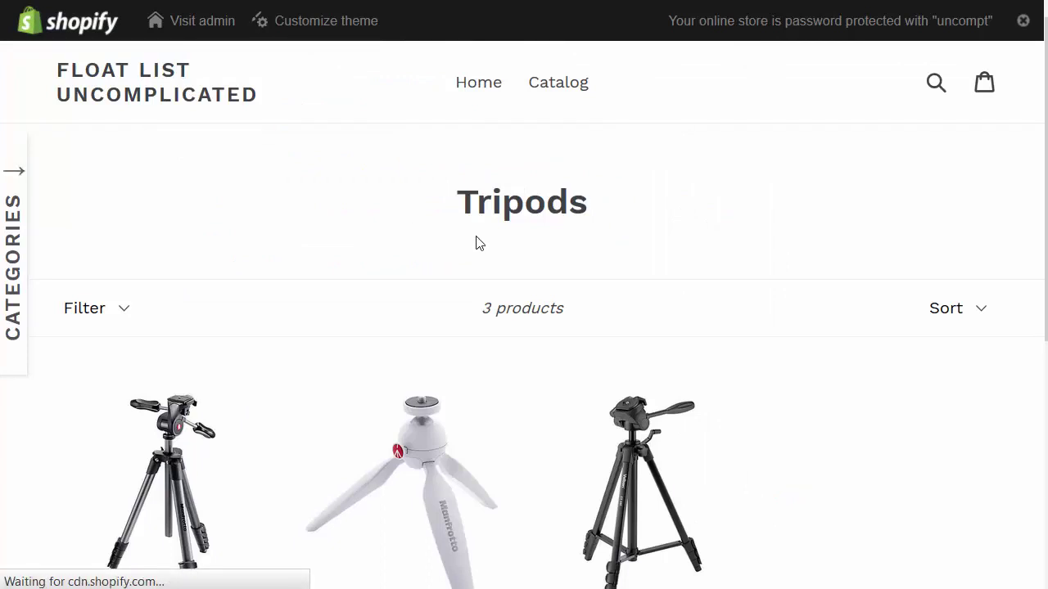
Step: Hide the storefront's admin bar and view the Photography and Technology collections through the floating category list
click(1024, 24)
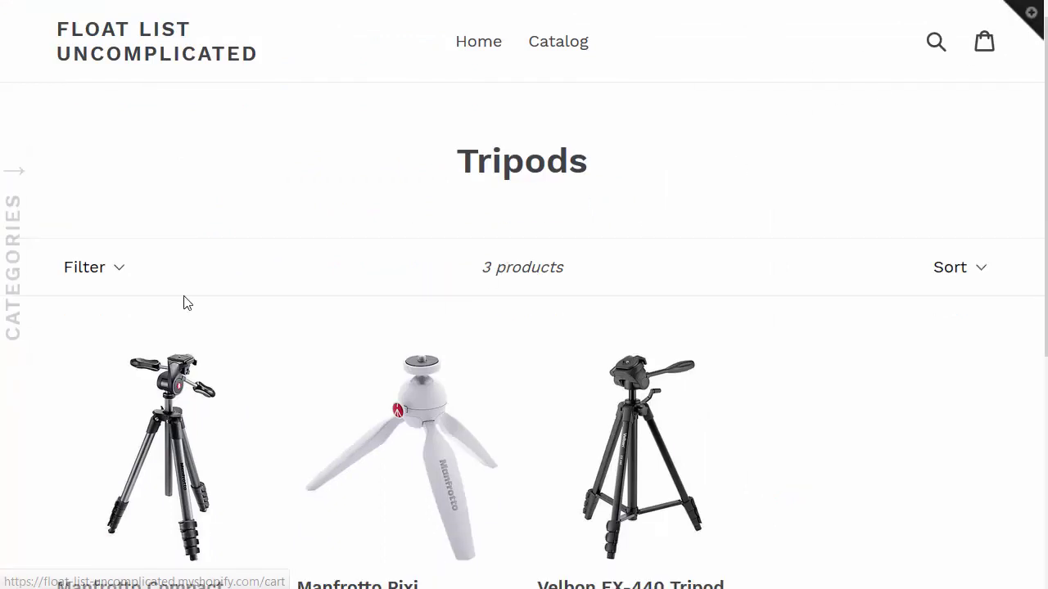
click(17, 175)
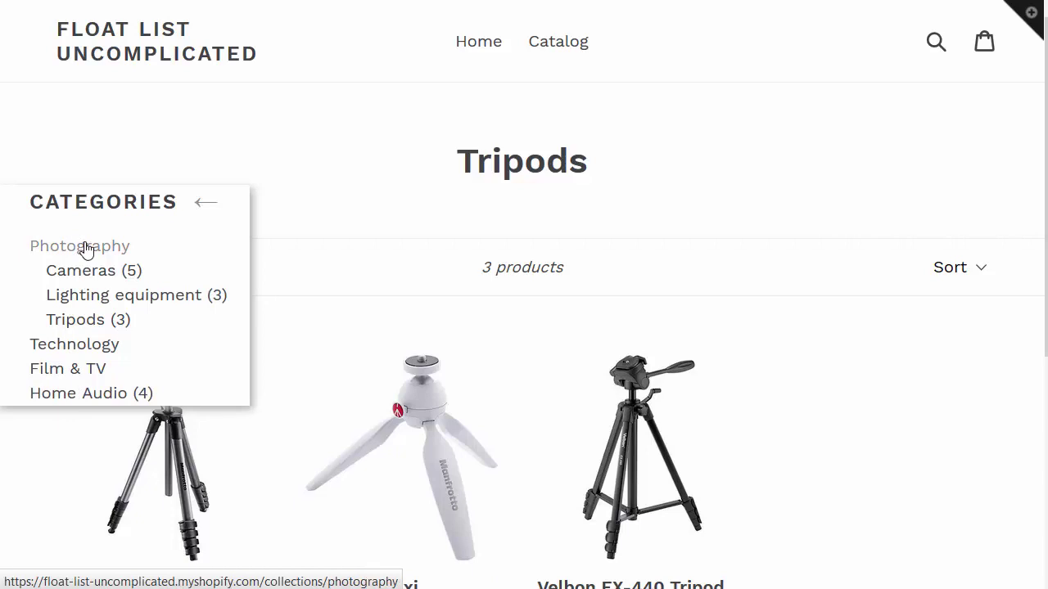
click(82, 254)
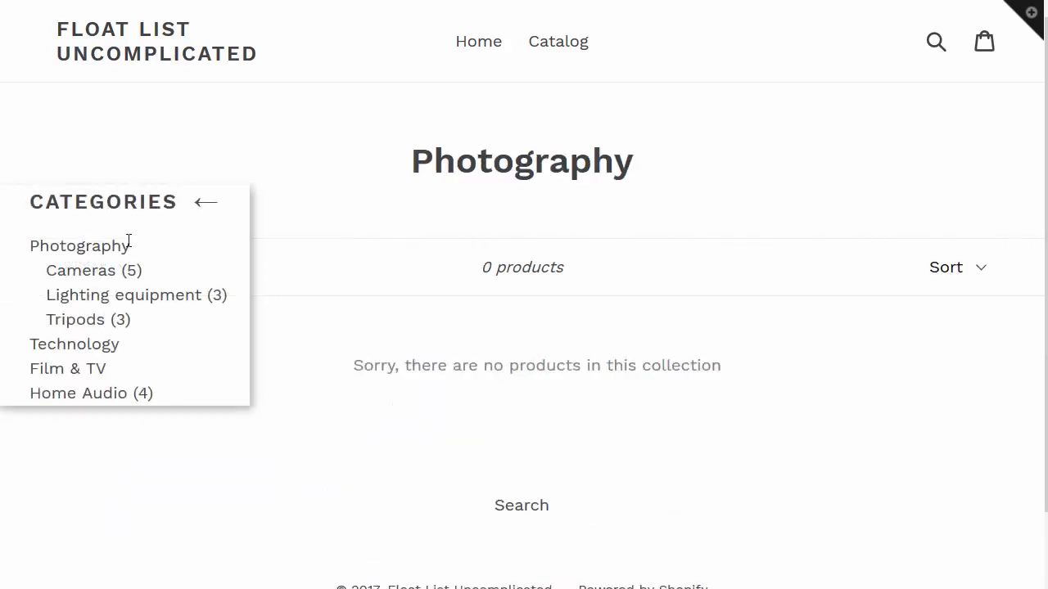
click(70, 347)
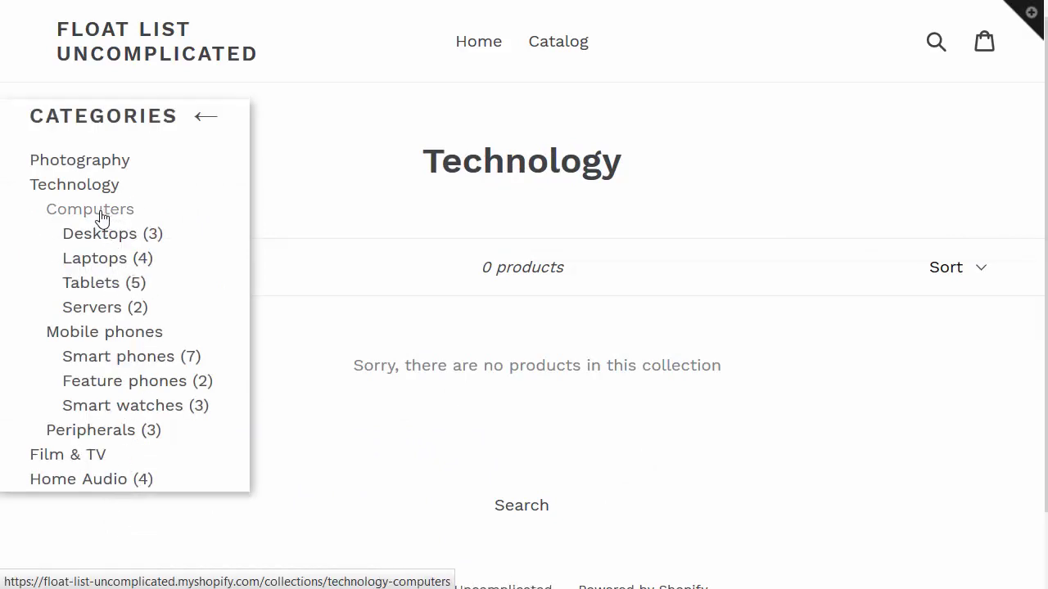
Step: View the Computers collection and look through its Desktops products from the floating category list
click(100, 215)
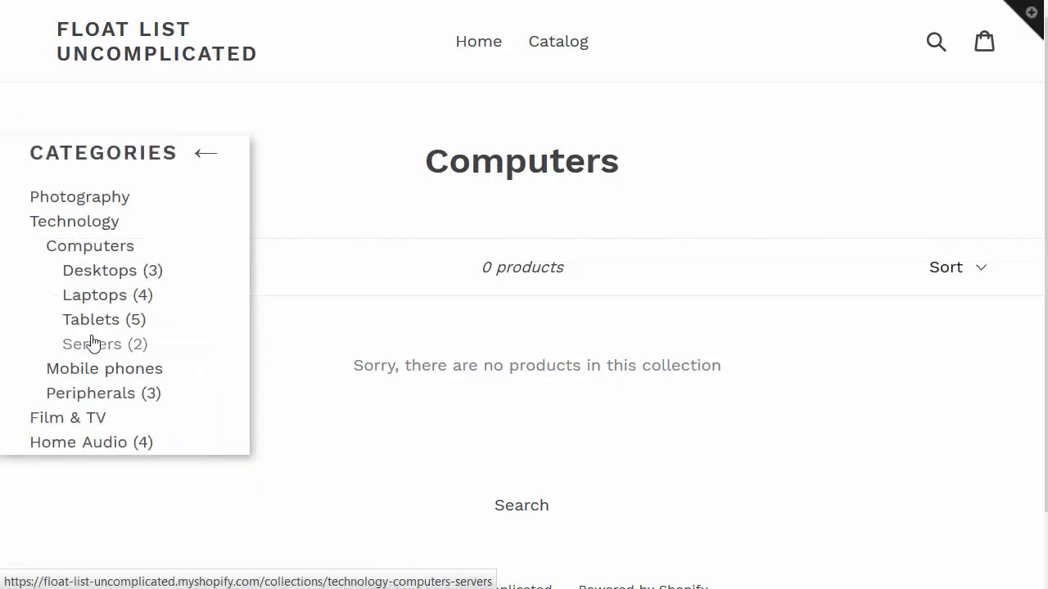
click(102, 278)
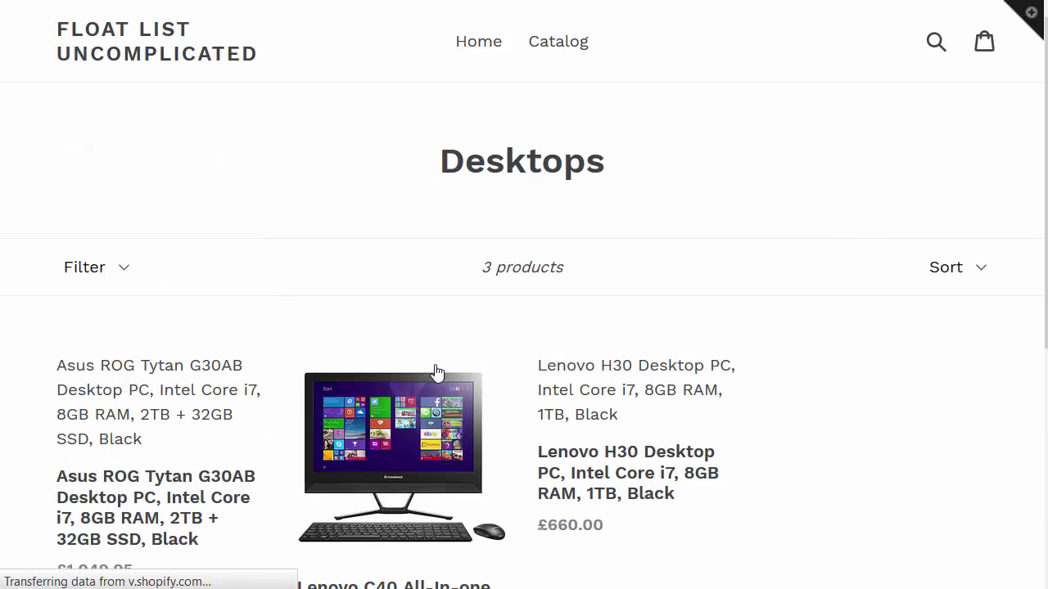
scroll(818, 368, down, 5)
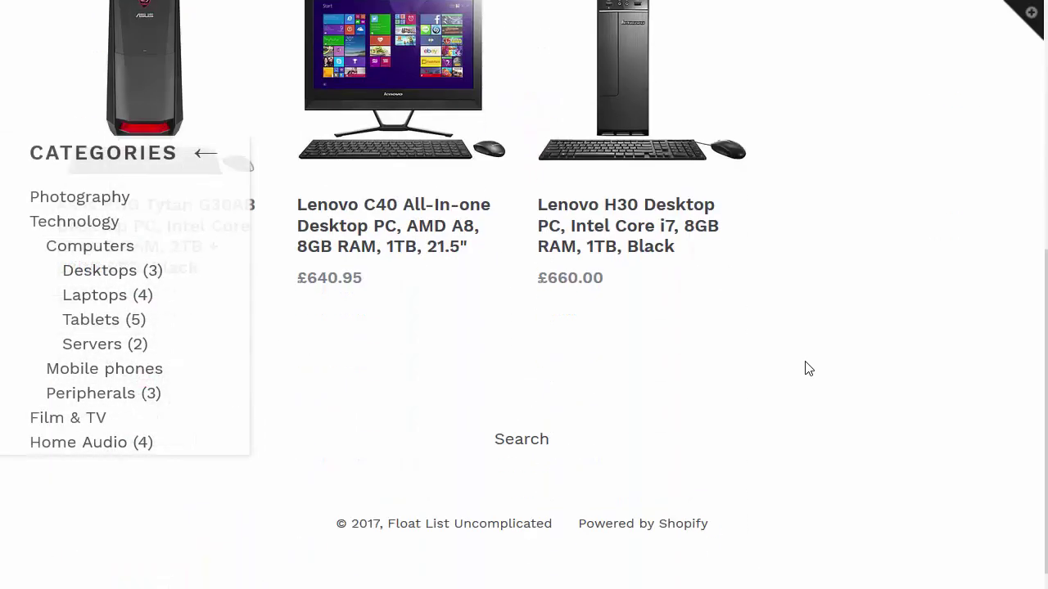
scroll(743, 329, up, 5)
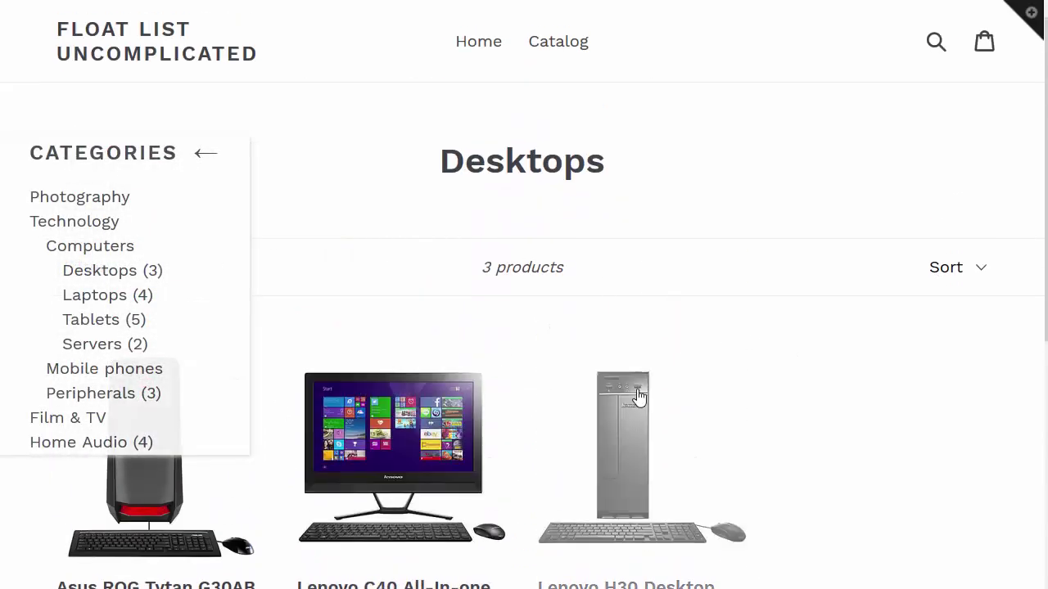
scroll(639, 393, down, 5)
scroll(491, 377, up, 5)
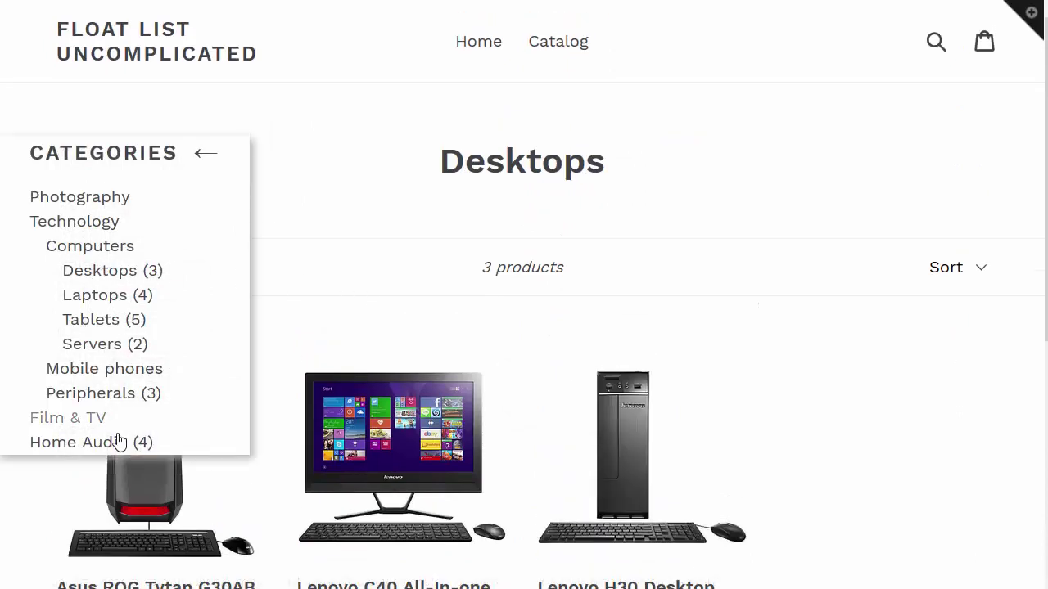
Step: View the Mobile phones and Peripherals collections on the storefront and expand the floating category list
click(123, 370)
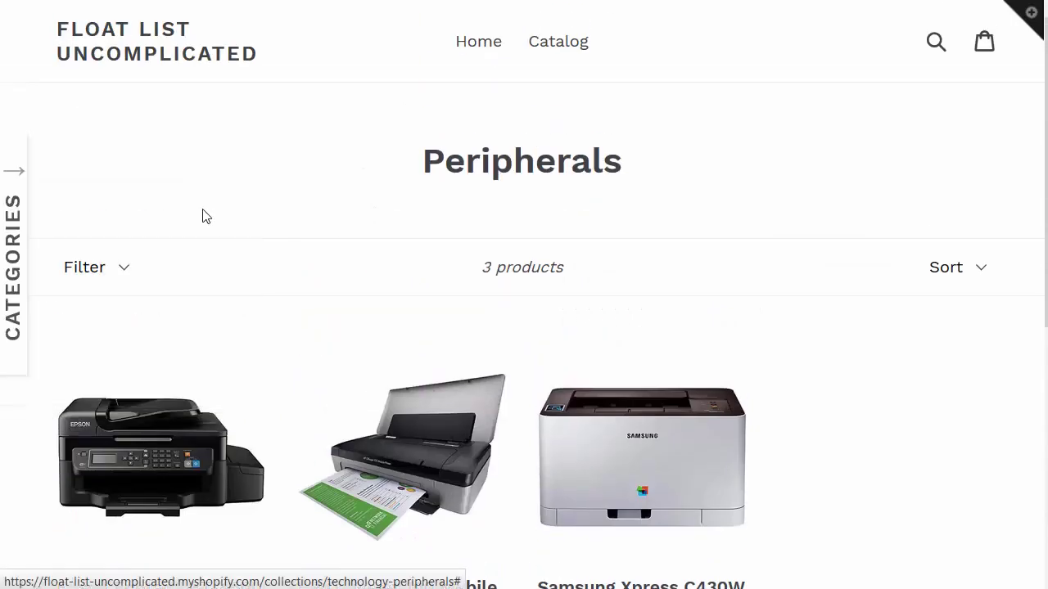
click(18, 175)
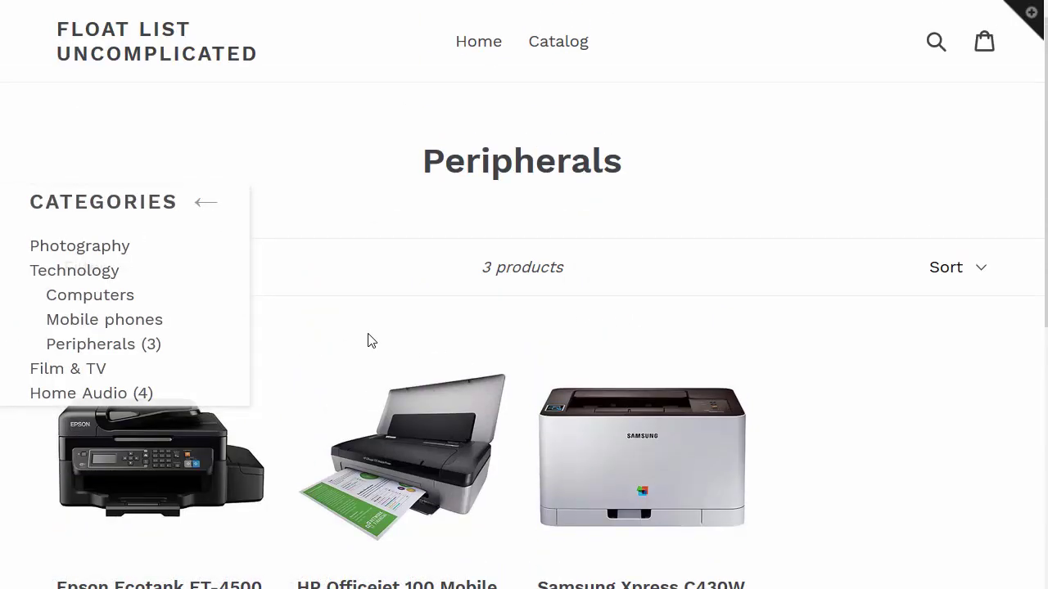